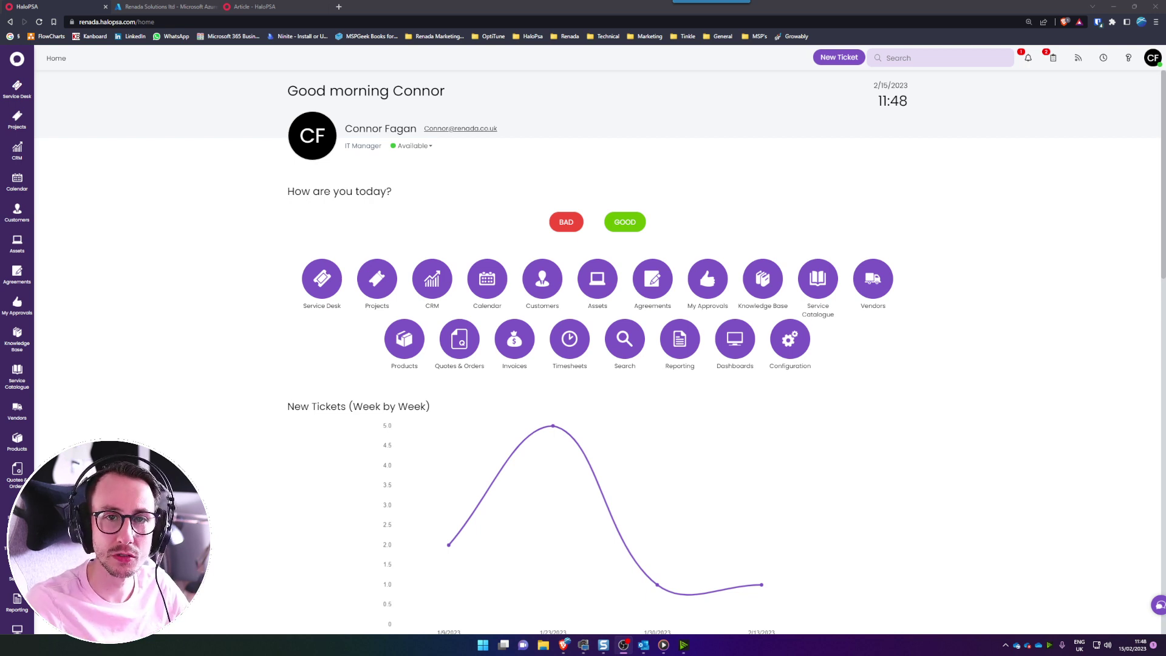
- Sign in to the Microsoft 365 admin center (admin.microsoft.com) with the admin account in a new tab
click(338, 7)
text(admi)
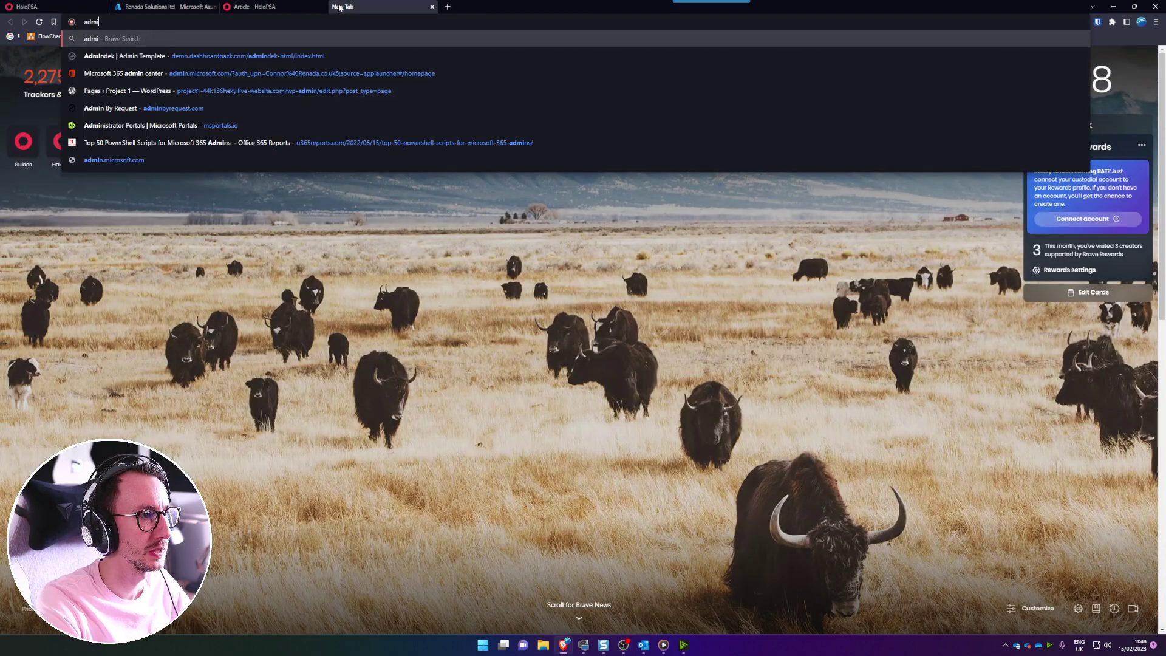
text(n.microsoft.com)
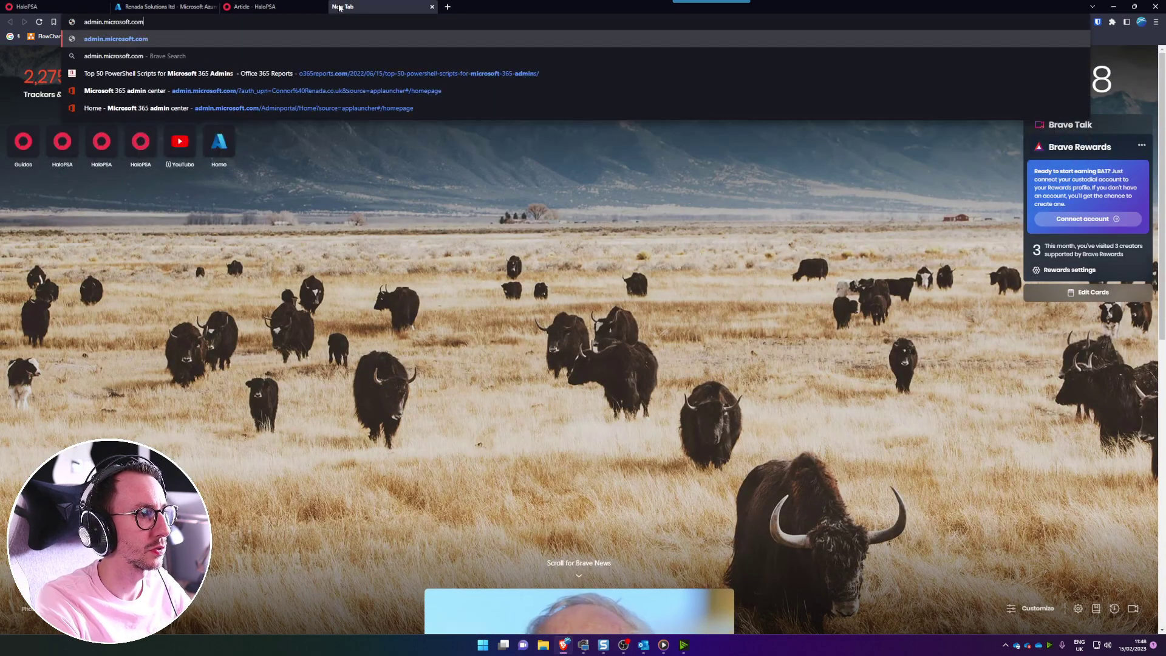
key(Return)
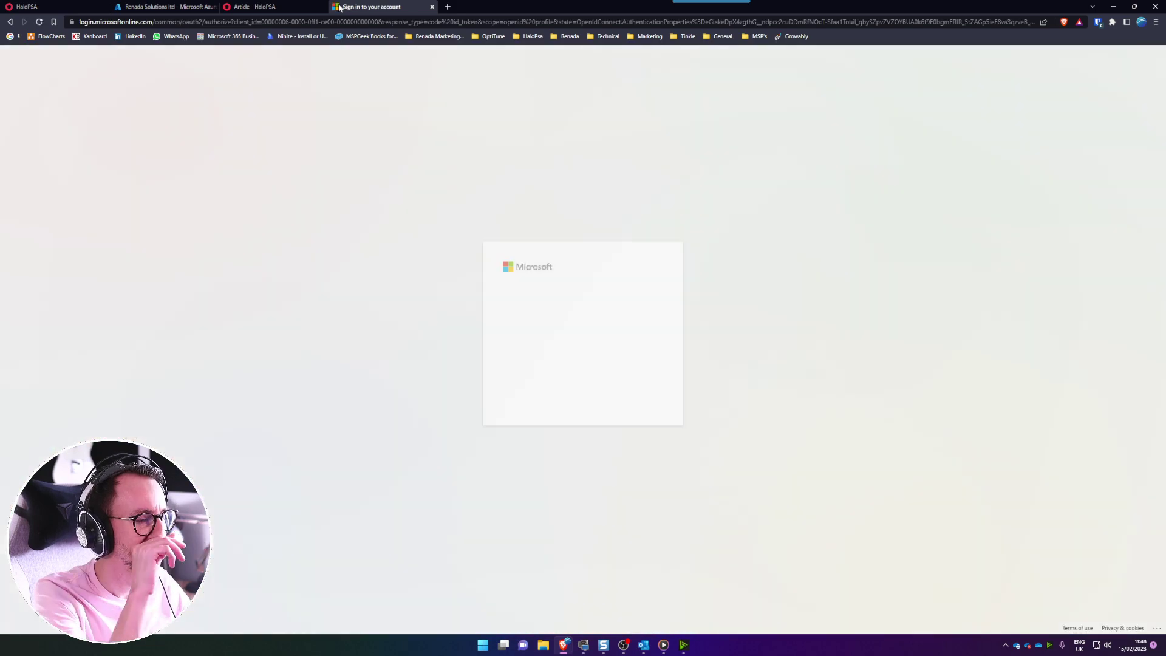
click(565, 312)
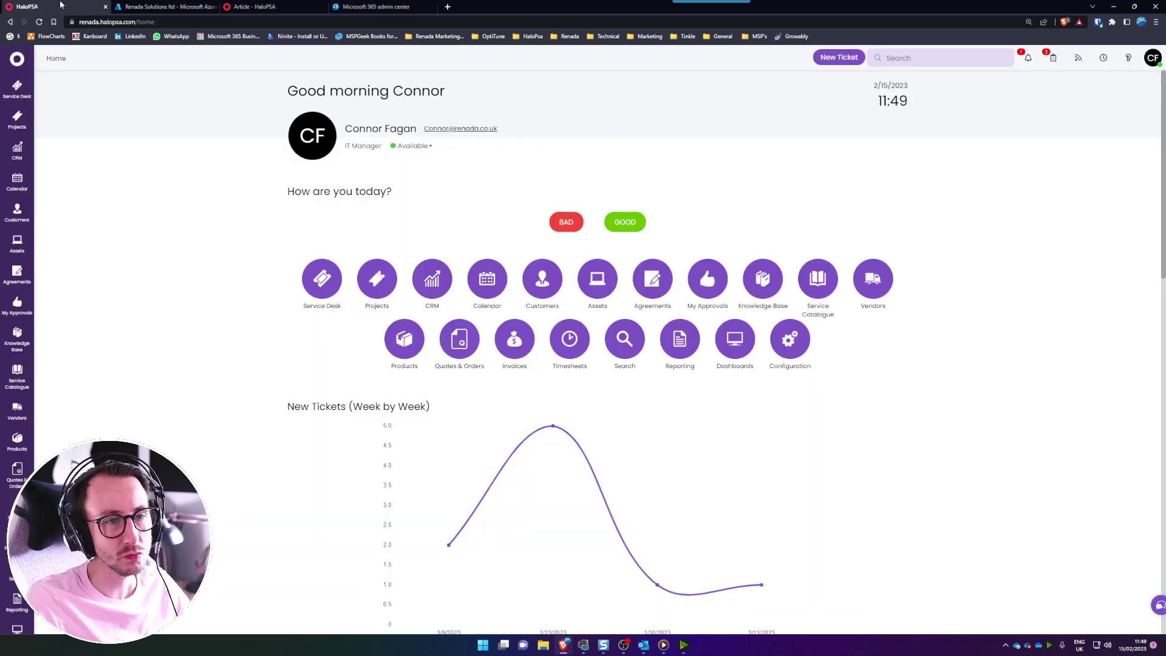
- Go to Configuration > Email > Mailbox Setup and start a new mailbox
scroll(11, 578, down, 1)
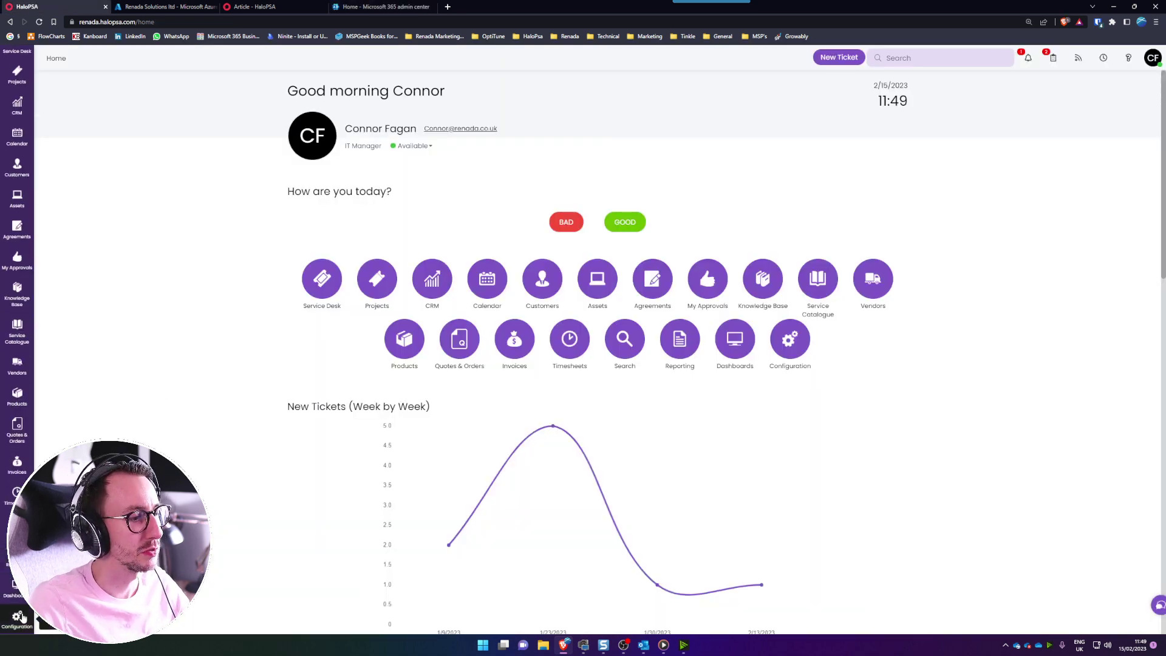
click(17, 616)
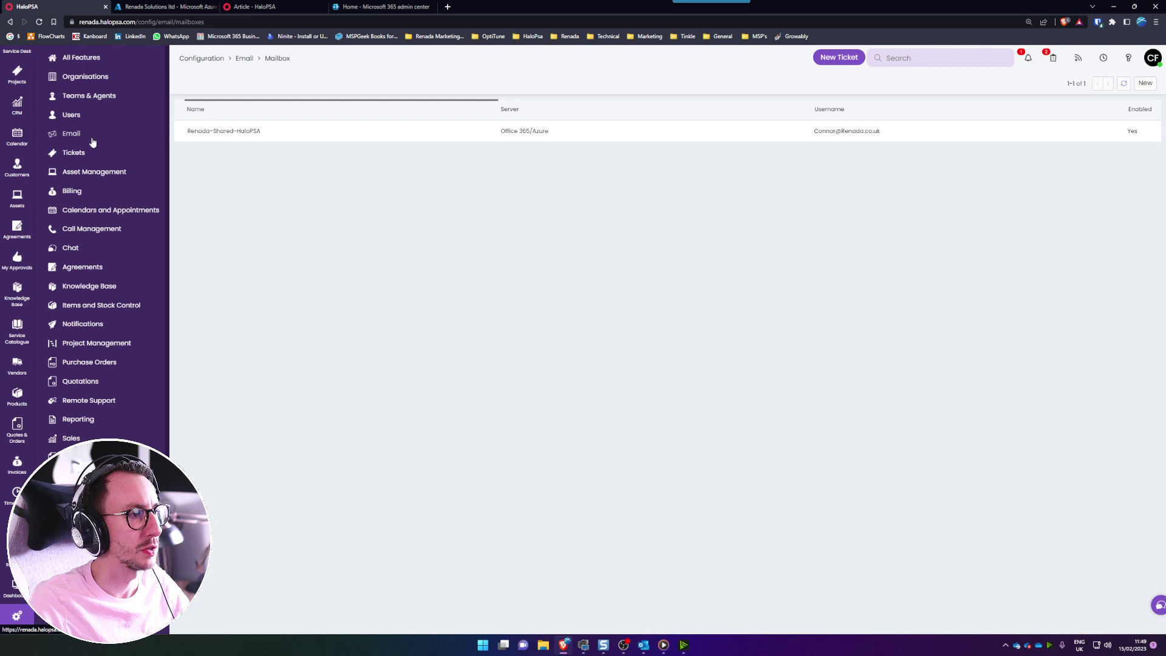
click(95, 136)
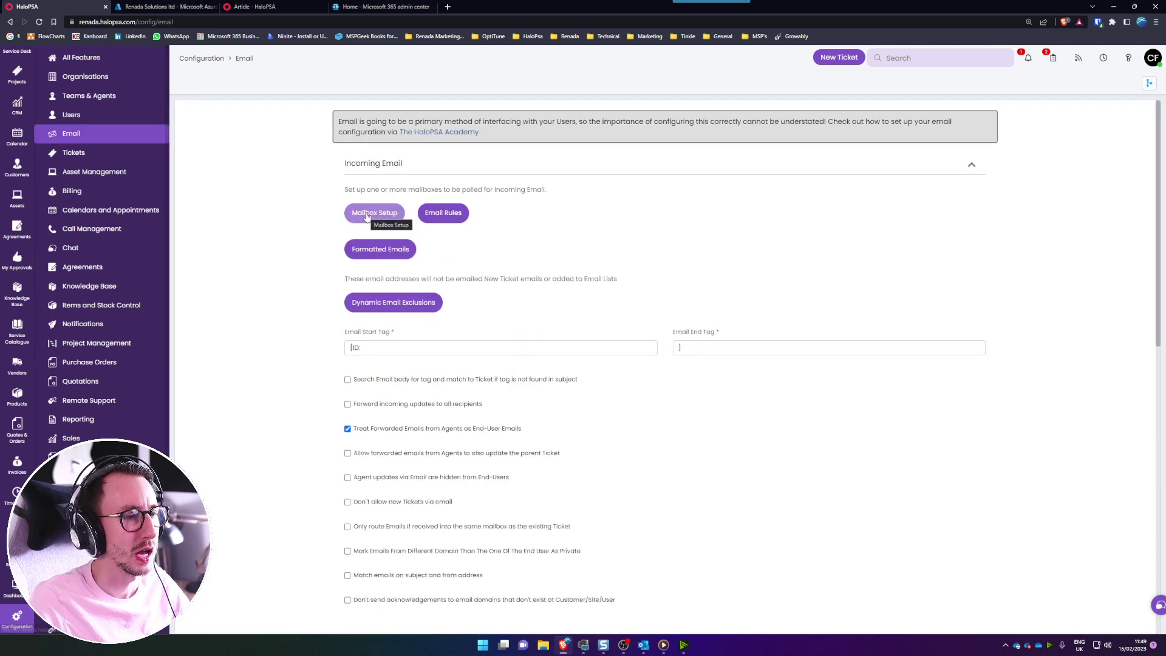
click(375, 212)
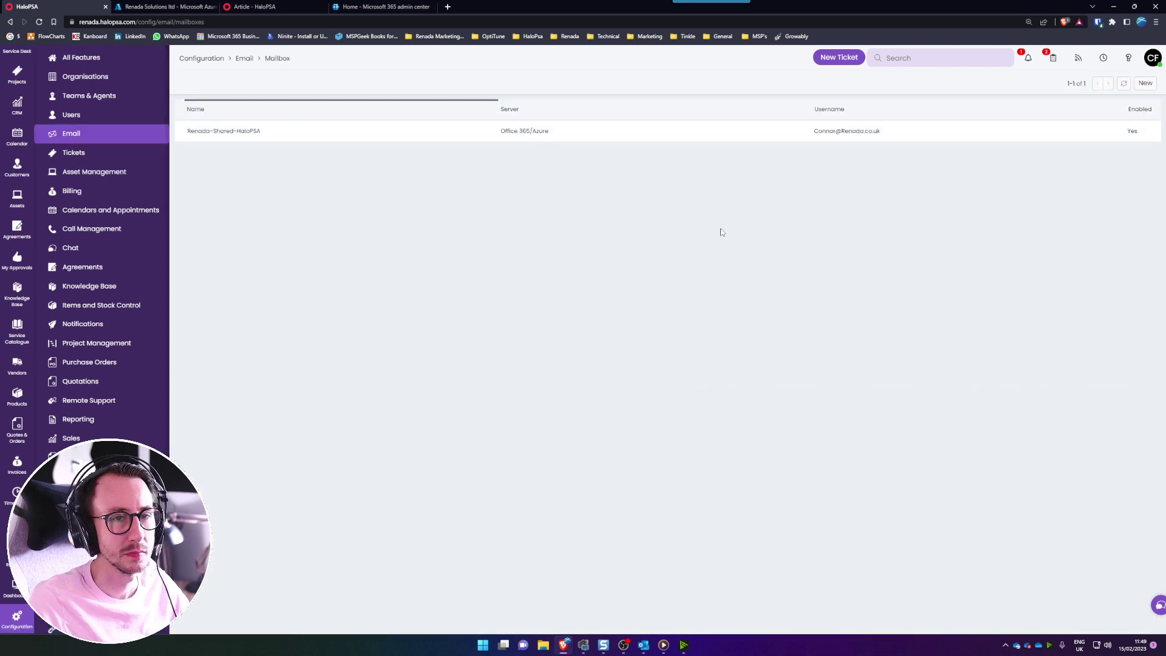
click(1146, 84)
- Name the mailbox 'Youtube Shared Mailbox' and set its connection type to Office 365/Azure
click(421, 202)
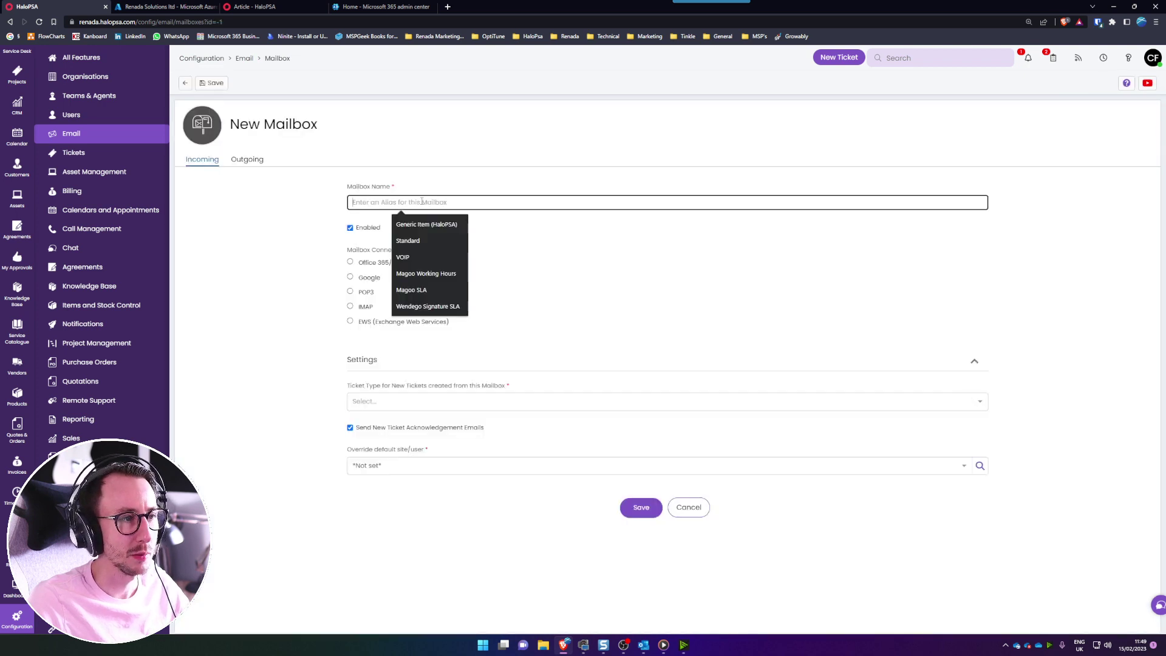
text(Youttube)
key(BackSpace)
key(BackSpace)
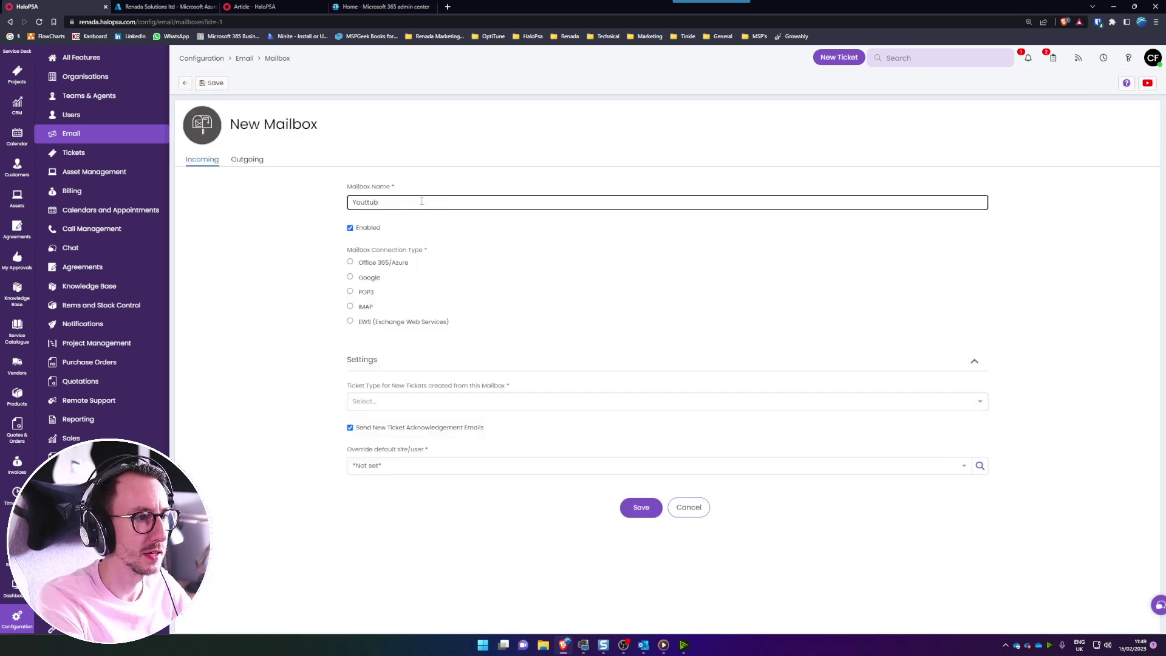
text(be Shared Mailbox)
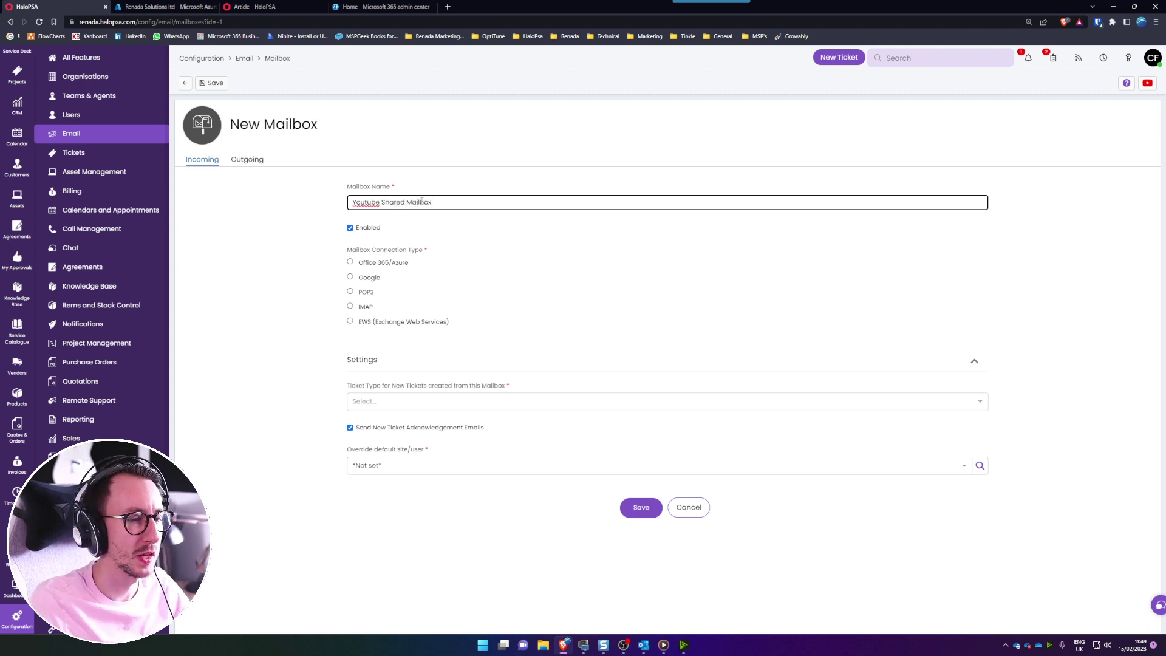
click(382, 266)
scroll(502, 312, down, 3)
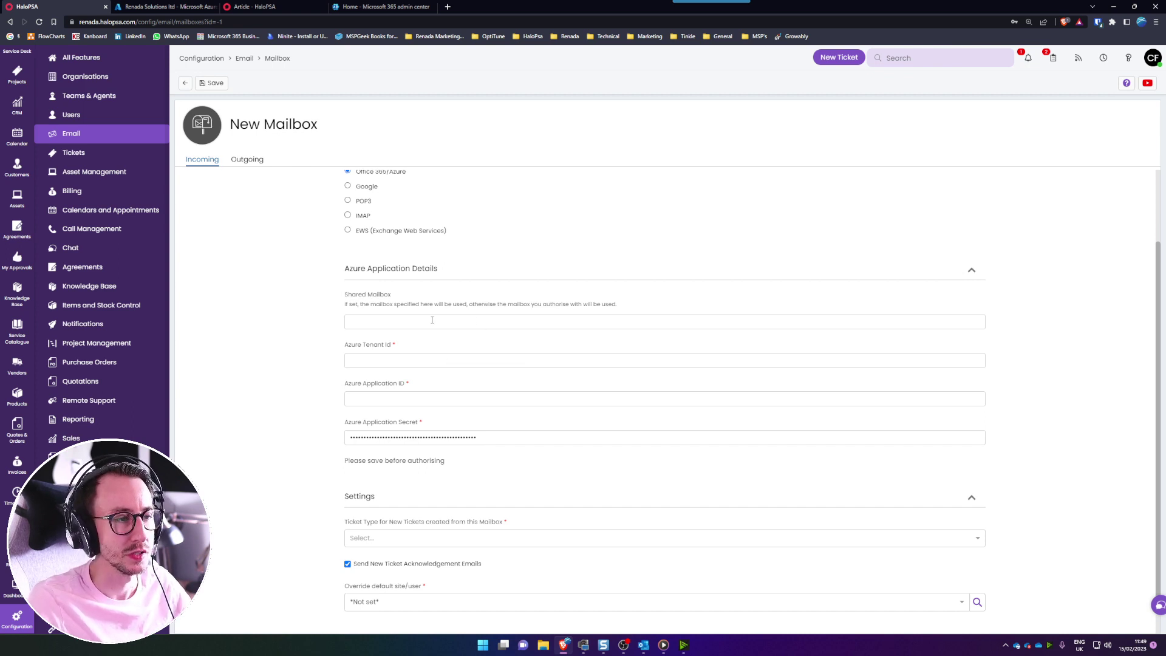
click(364, 361)
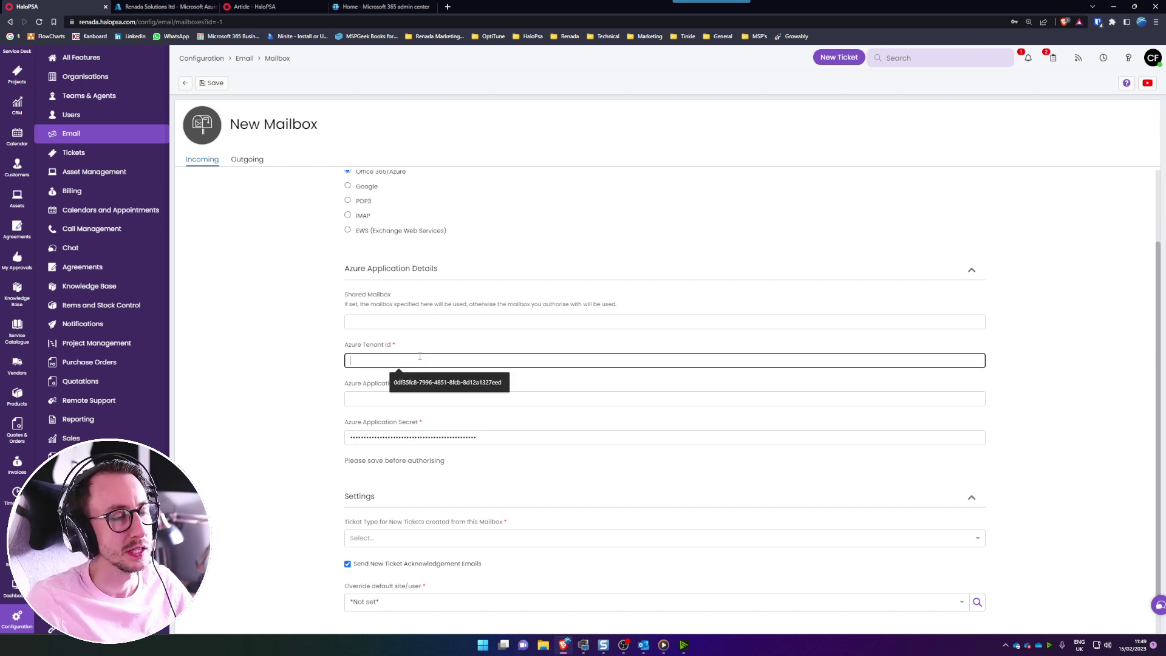
click(352, 399)
click(326, 408)
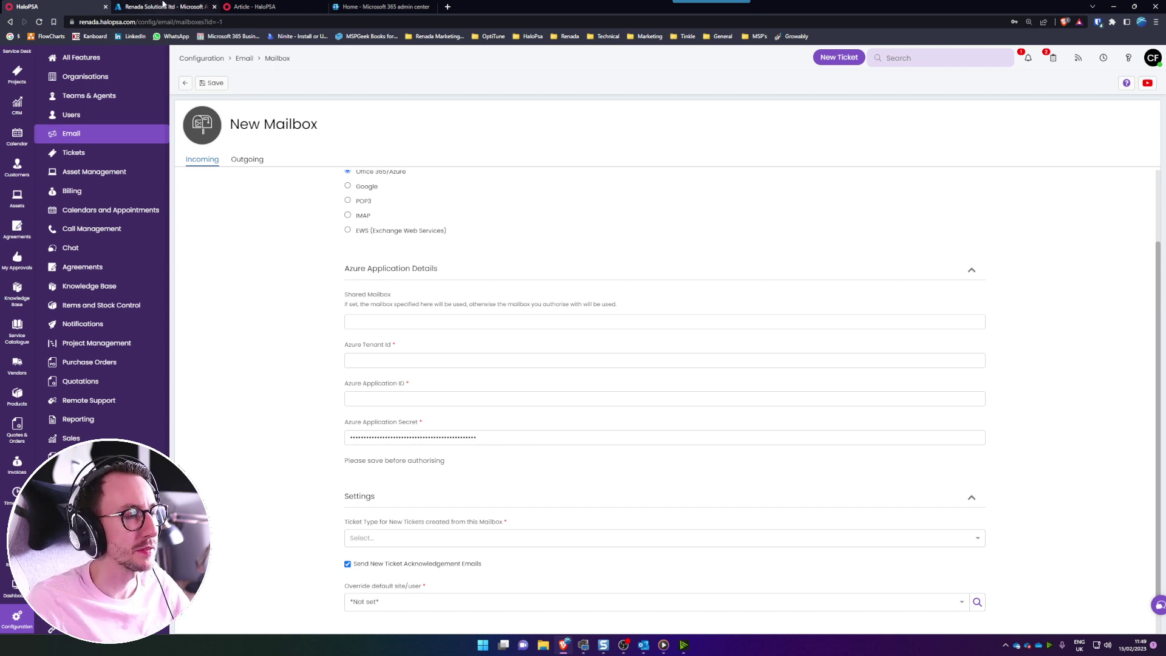
click(163, 6)
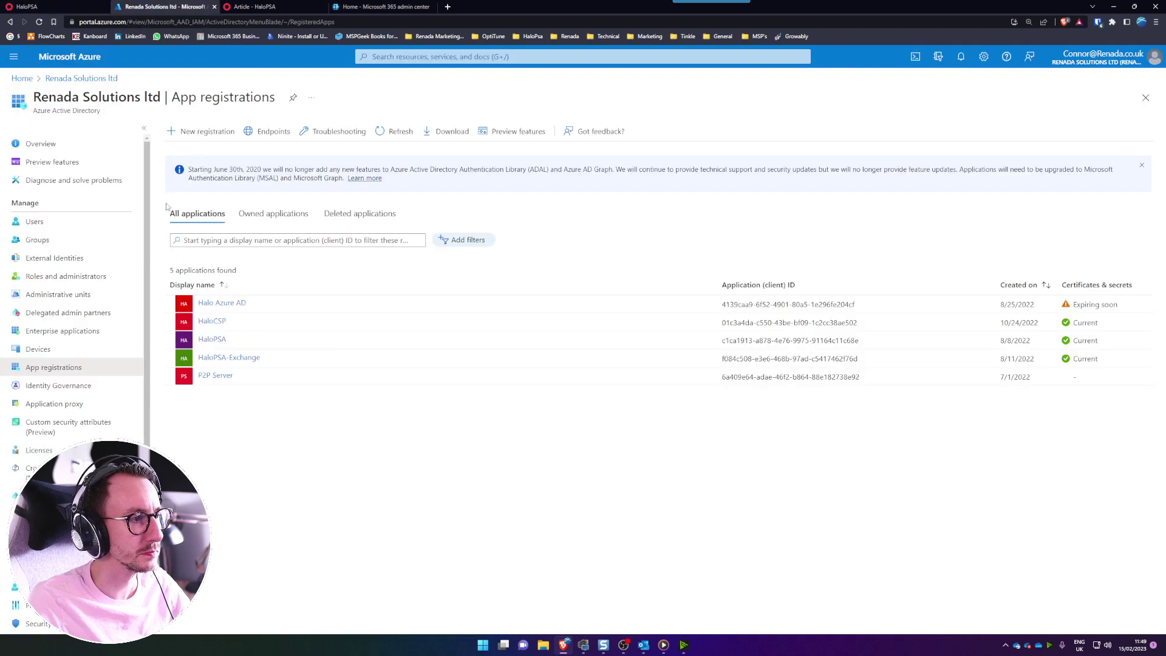
click(22, 78)
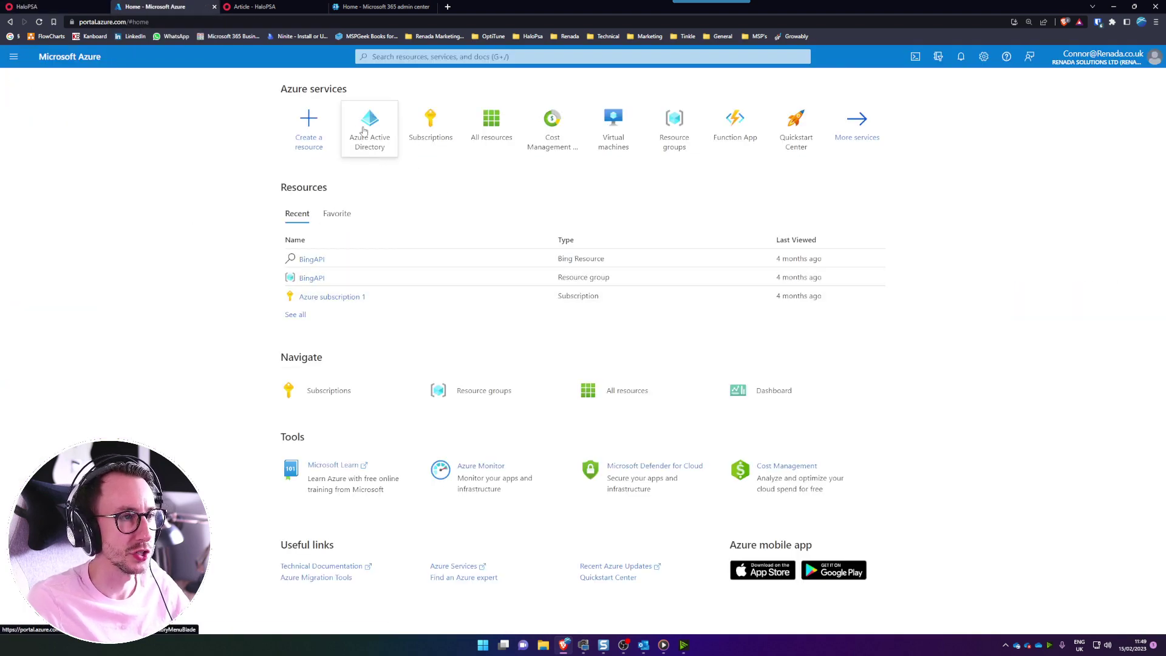
mouse_move(368, 132)
click(433, 59)
text(azure)
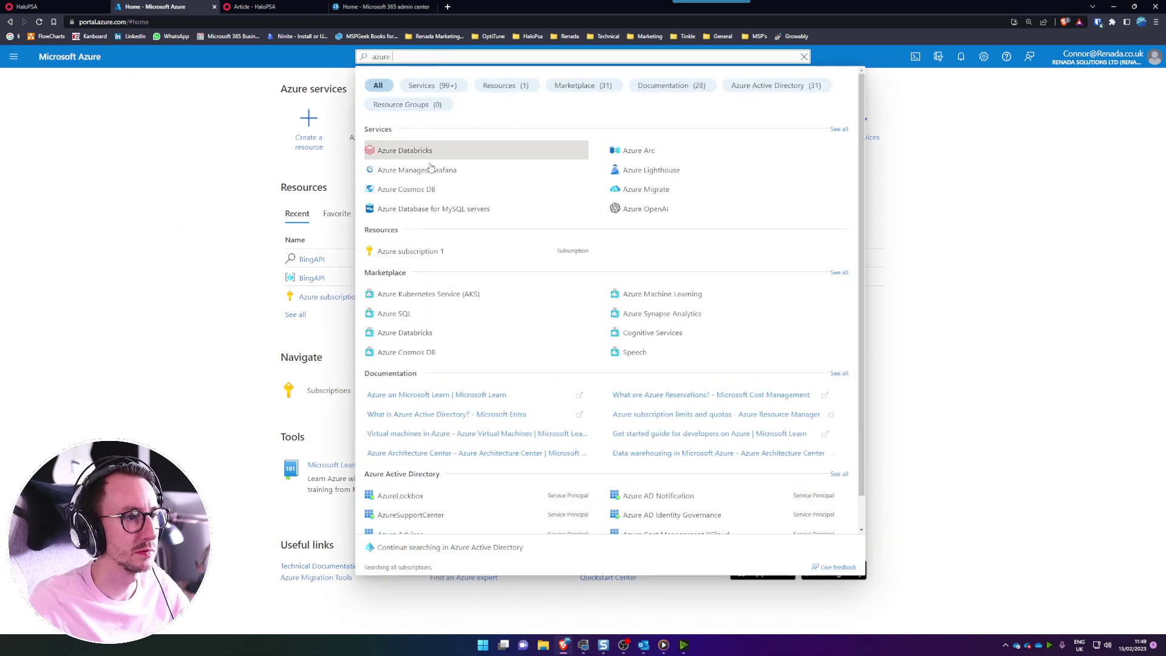
text( active)
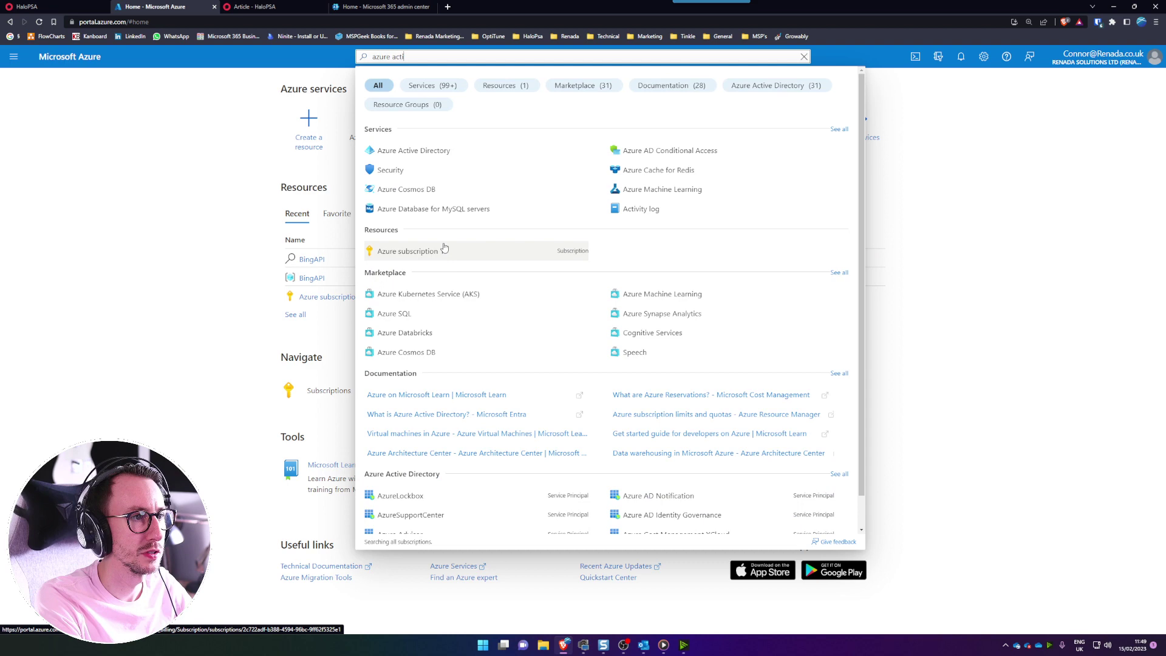
click(422, 156)
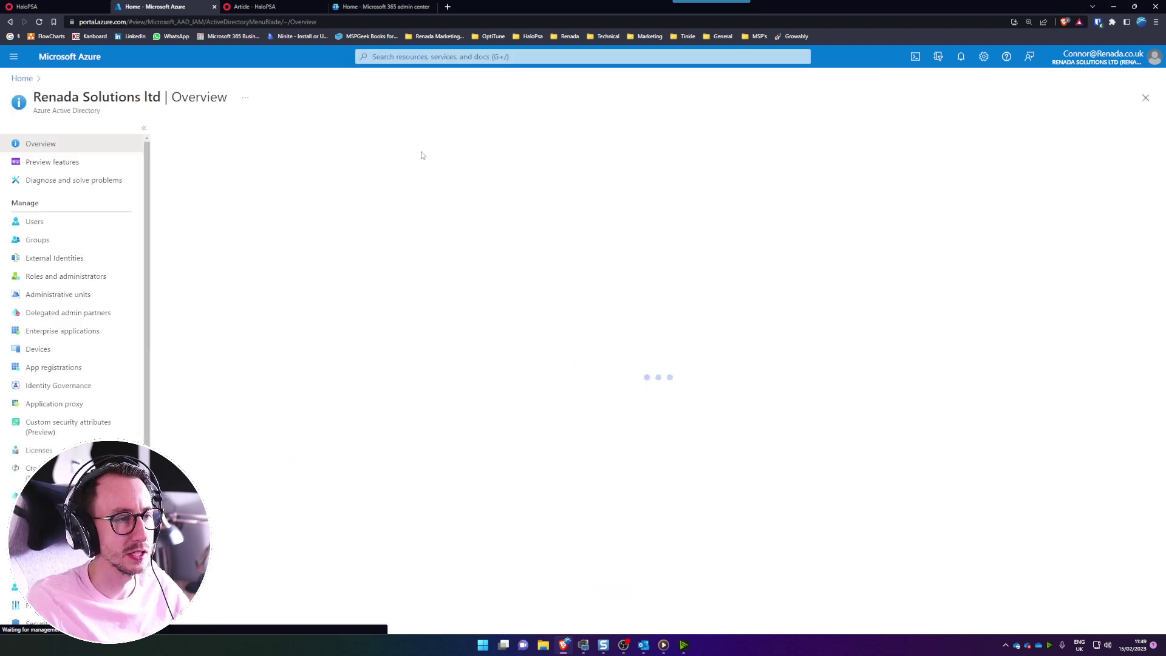
click(99, 371)
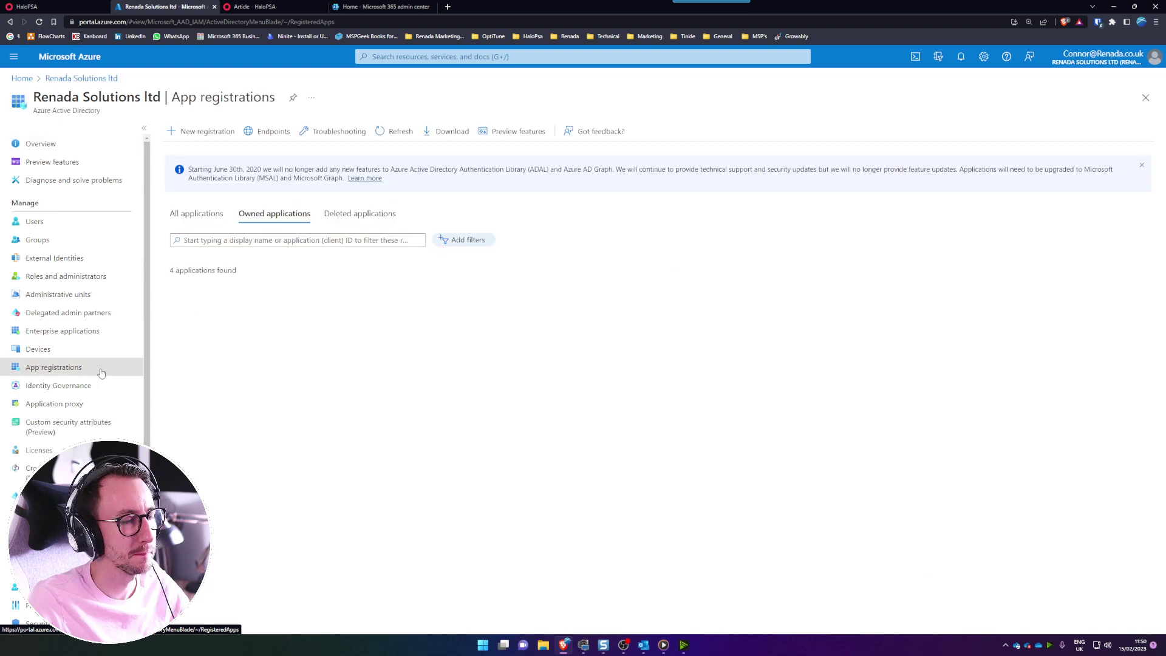
- Register a single-tenant Azure app named 'Youtube HaloPSA Shared Mailbox'
click(202, 133)
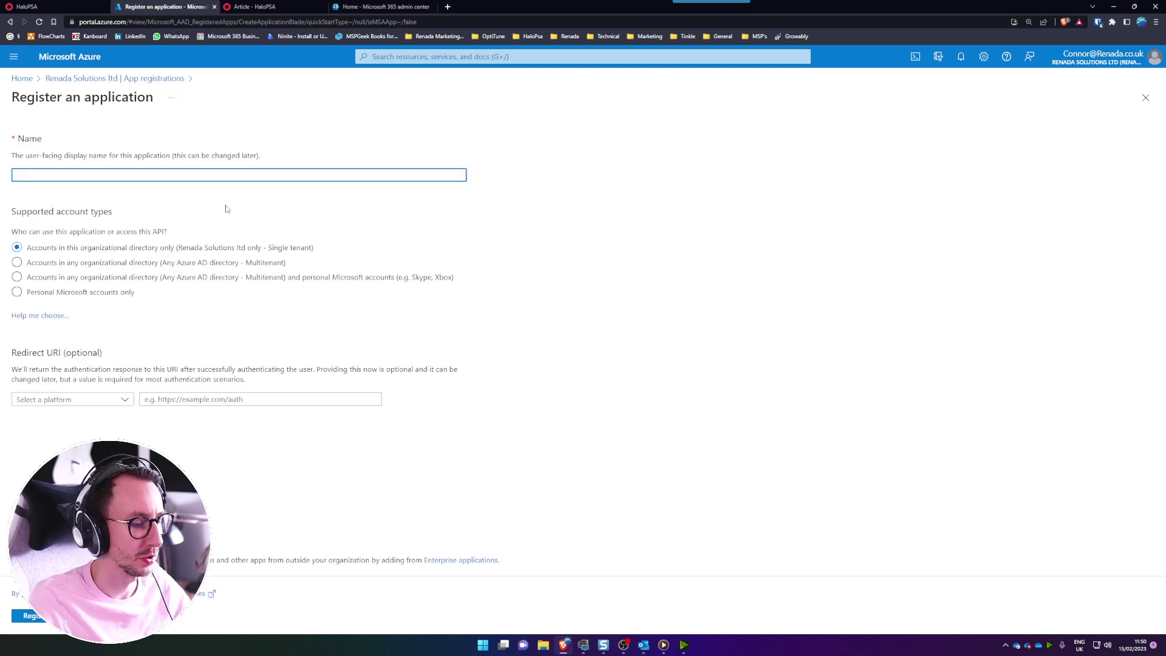
text(Youtube)
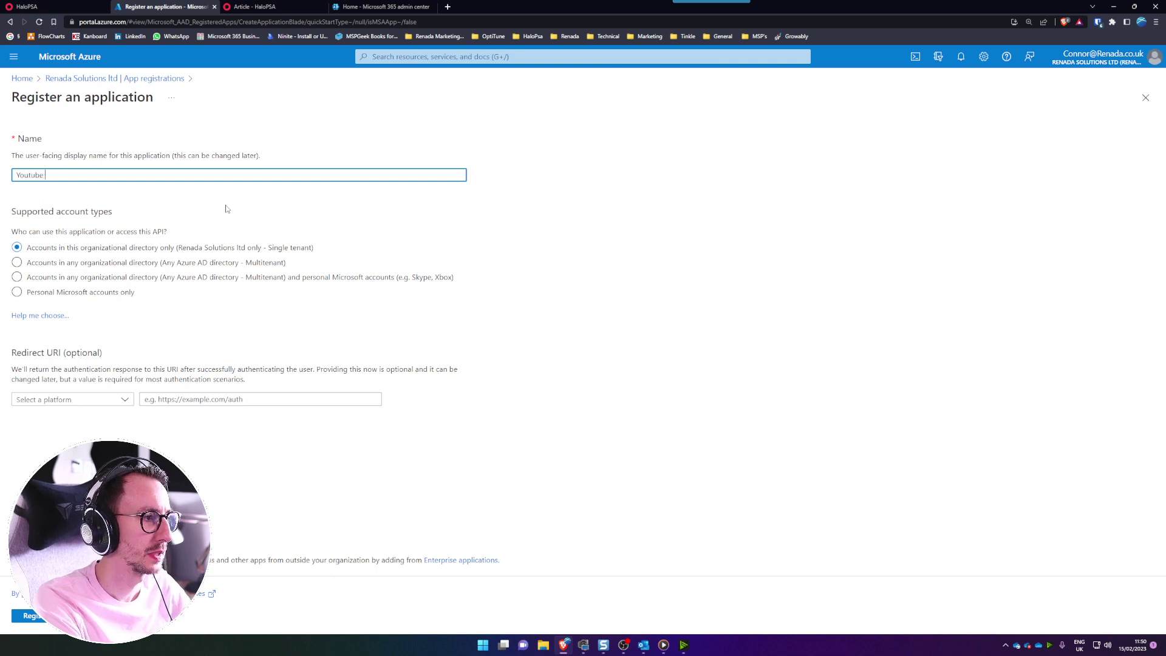
text( HaloPSA Shared Mailbox)
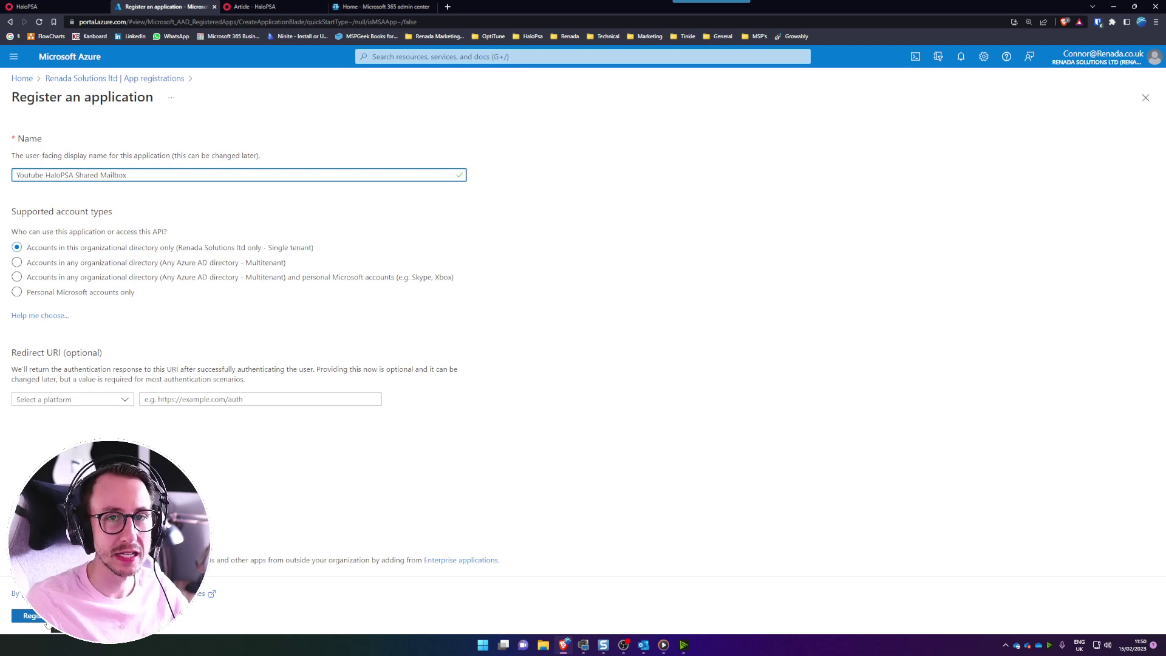
click(45, 618)
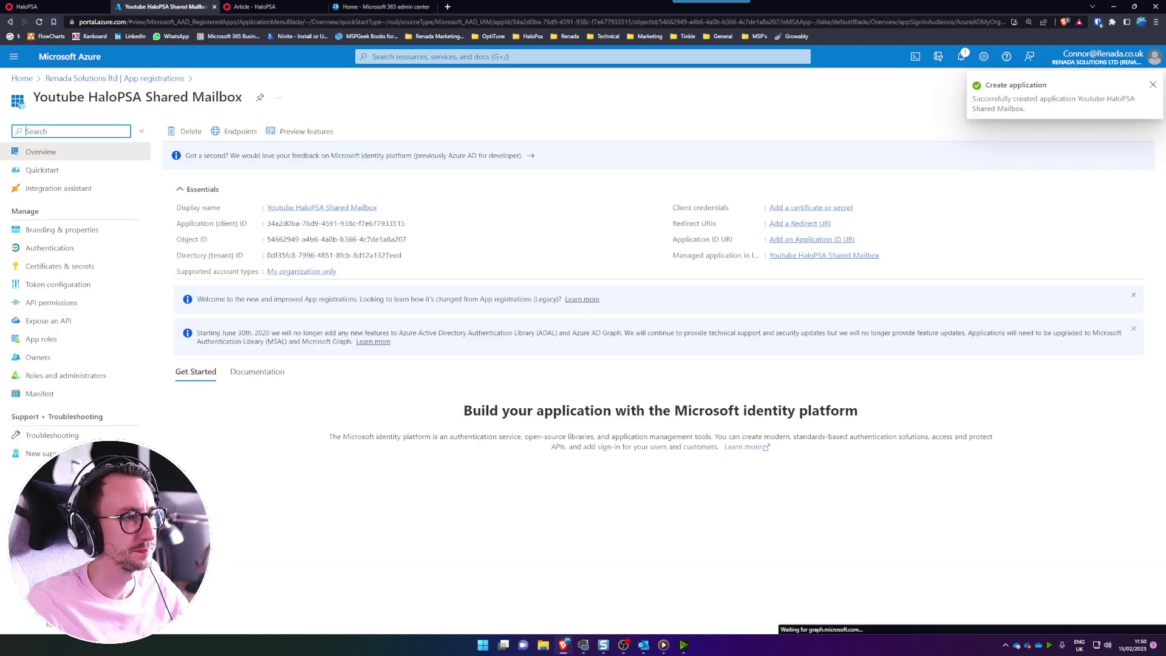
- Remove the default User.Read permission from the app's API permissions
click(84, 305)
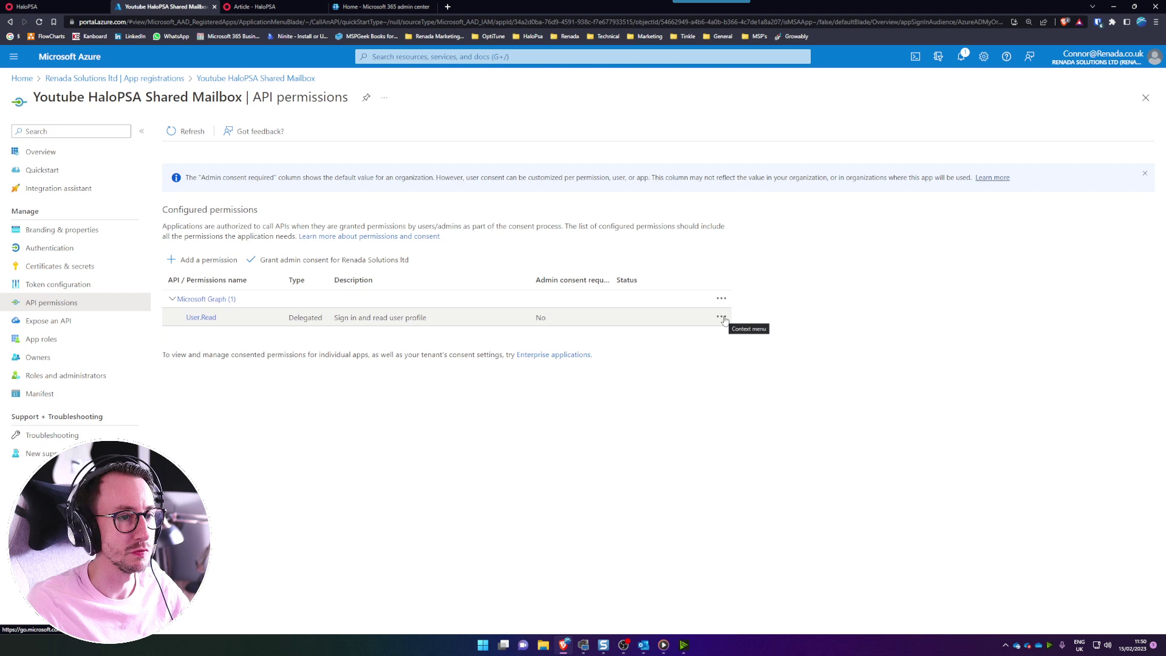
click(722, 316)
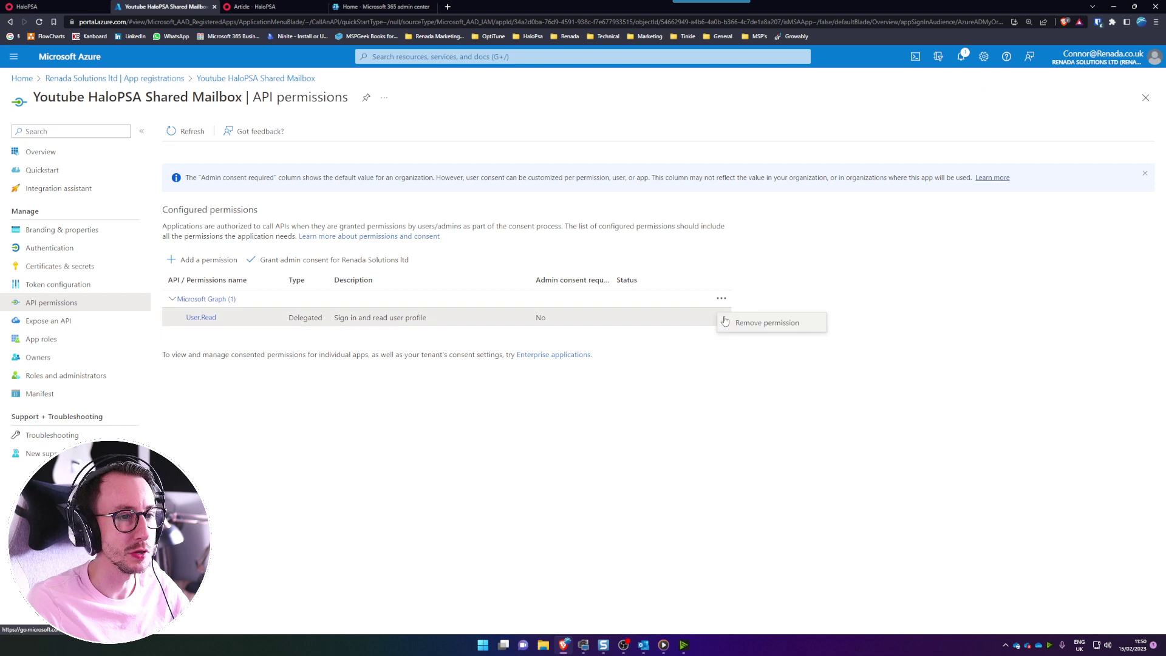
click(768, 323)
click(194, 212)
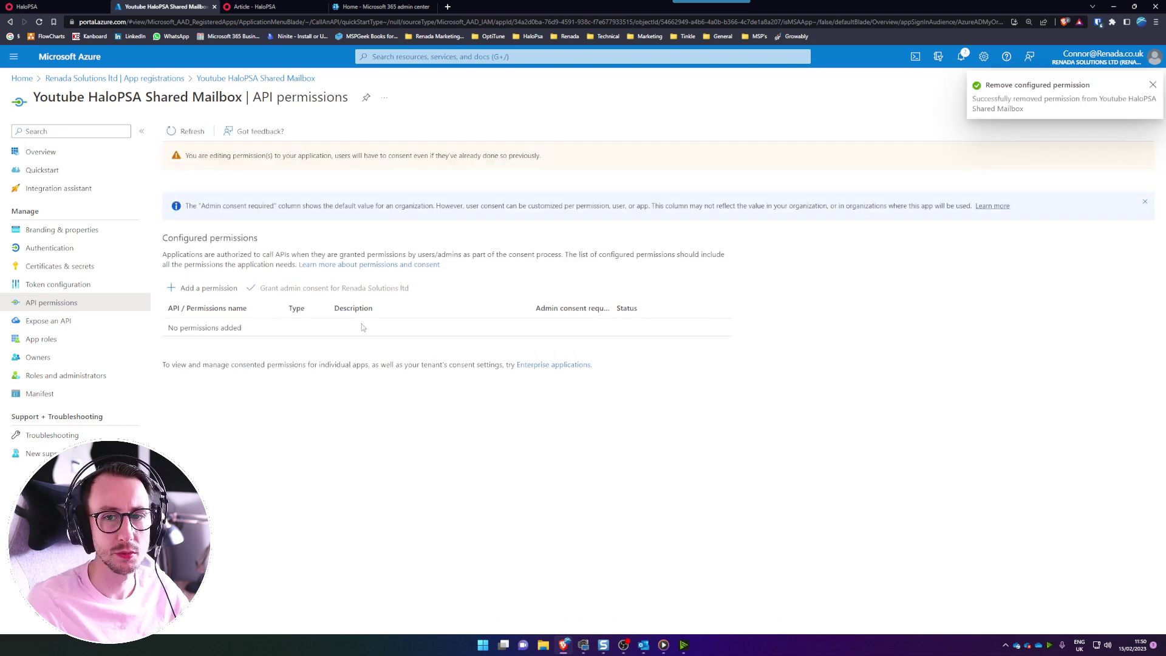
- Add delegated Microsoft Graph permissions email, offline_access, openid and profile
click(207, 293)
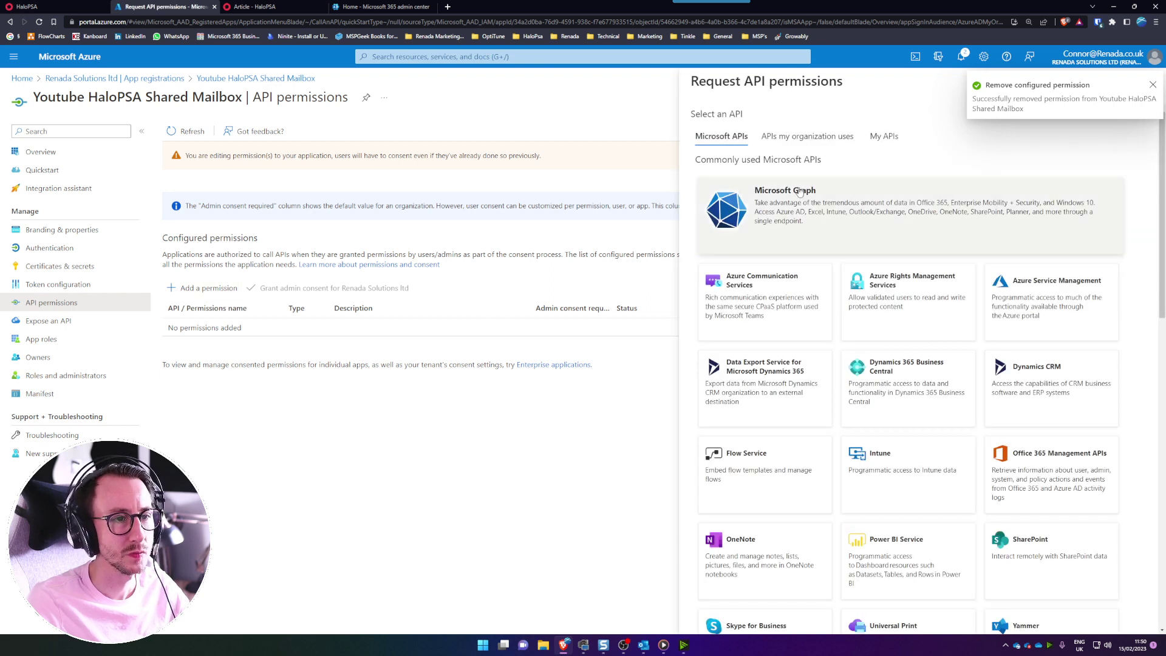
click(1153, 85)
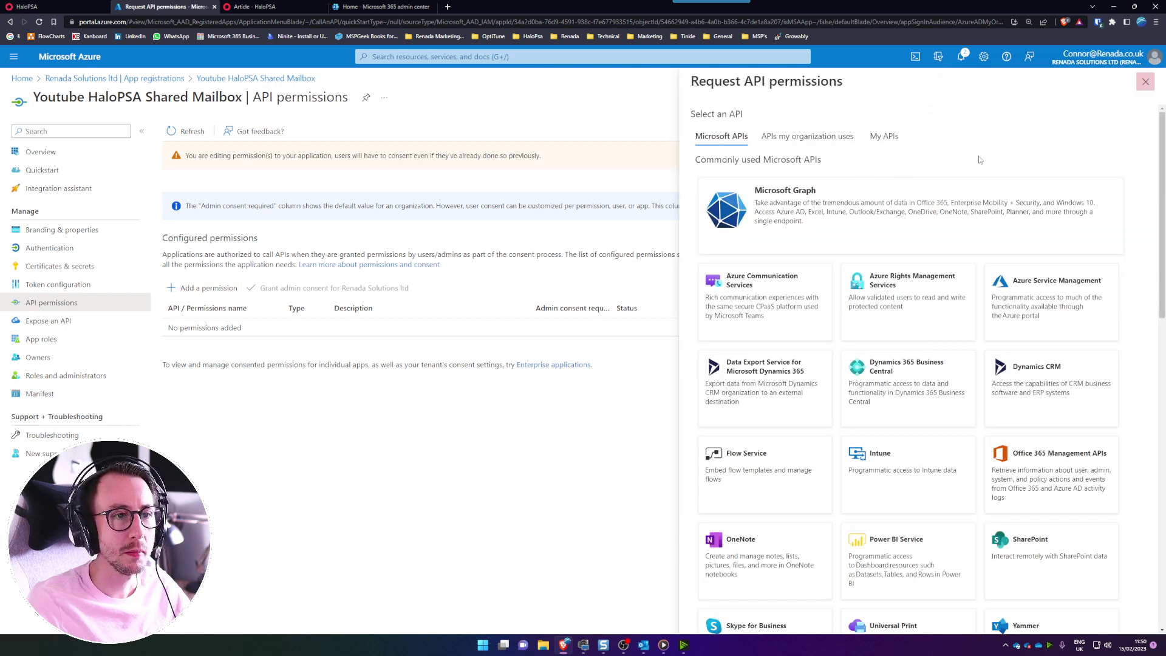
click(818, 214)
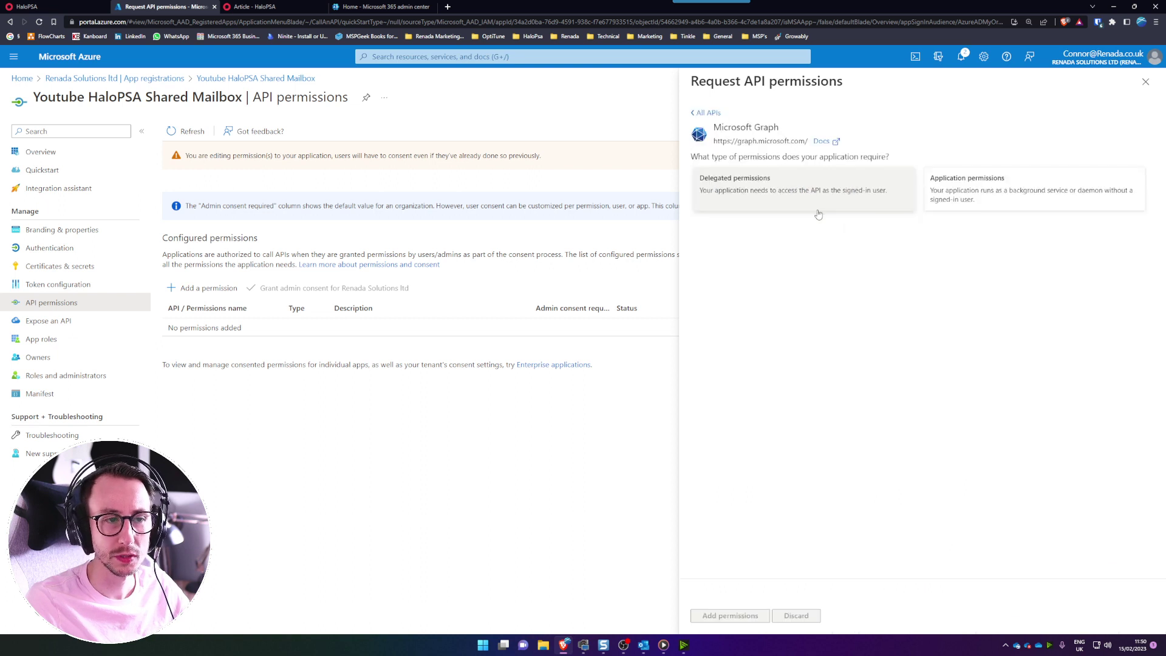
click(786, 202)
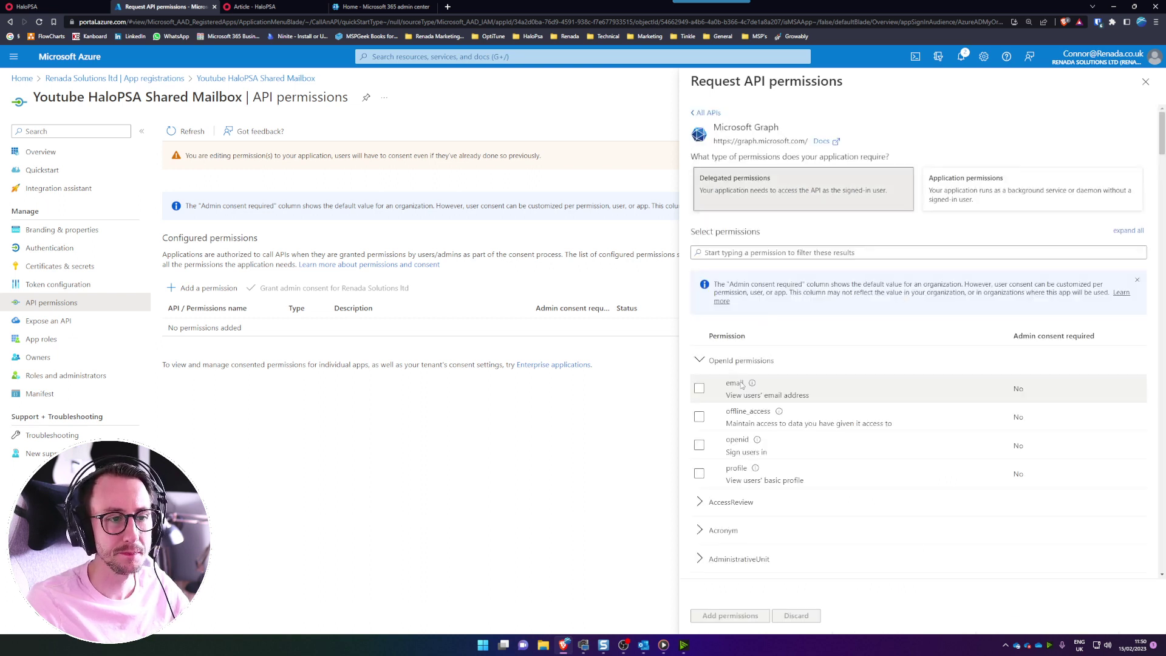
click(699, 389)
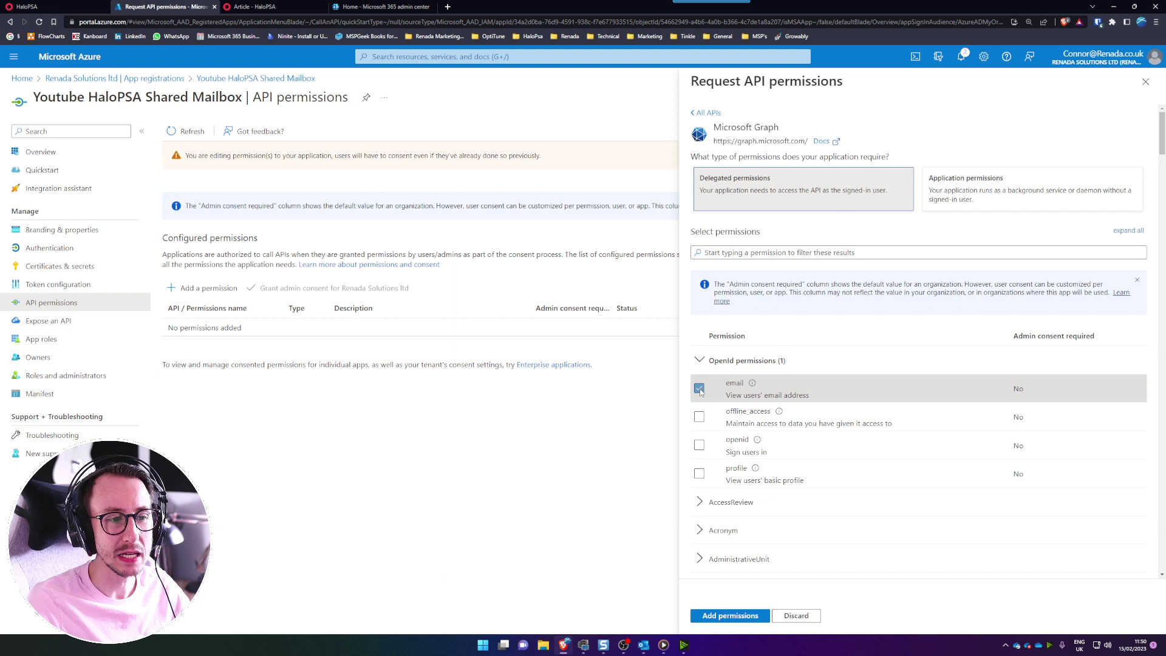
click(699, 417)
click(699, 445)
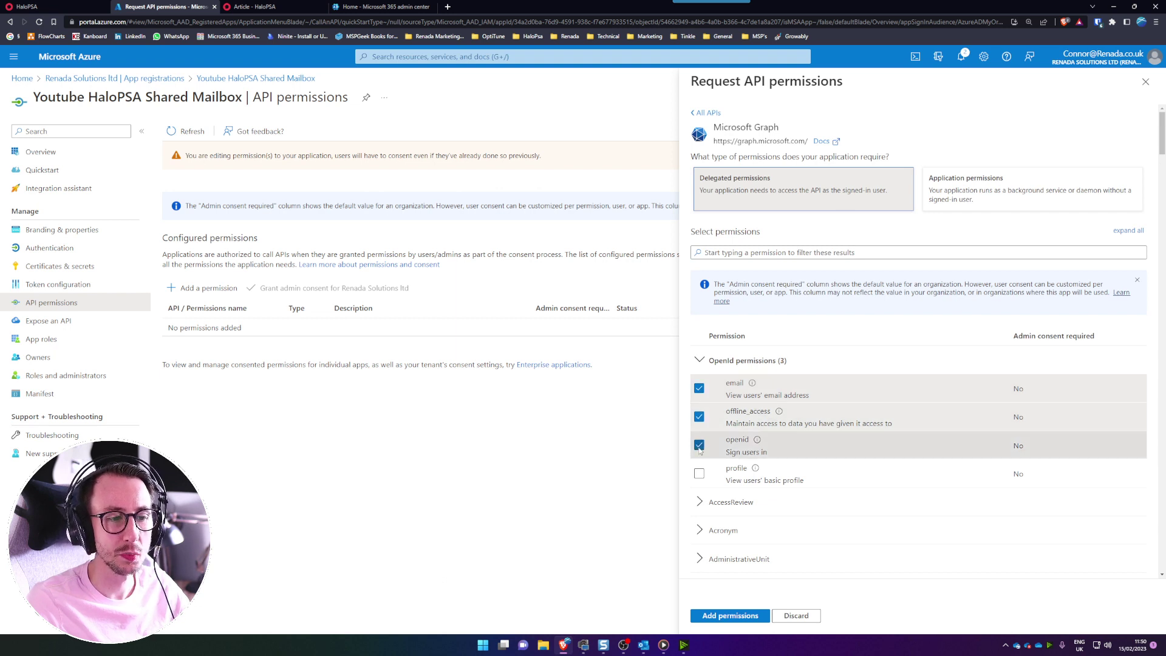
click(699, 474)
- Also select Mail.ReadWrite.Shared and Mail.Send.Shared, then save the permissions
click(764, 254)
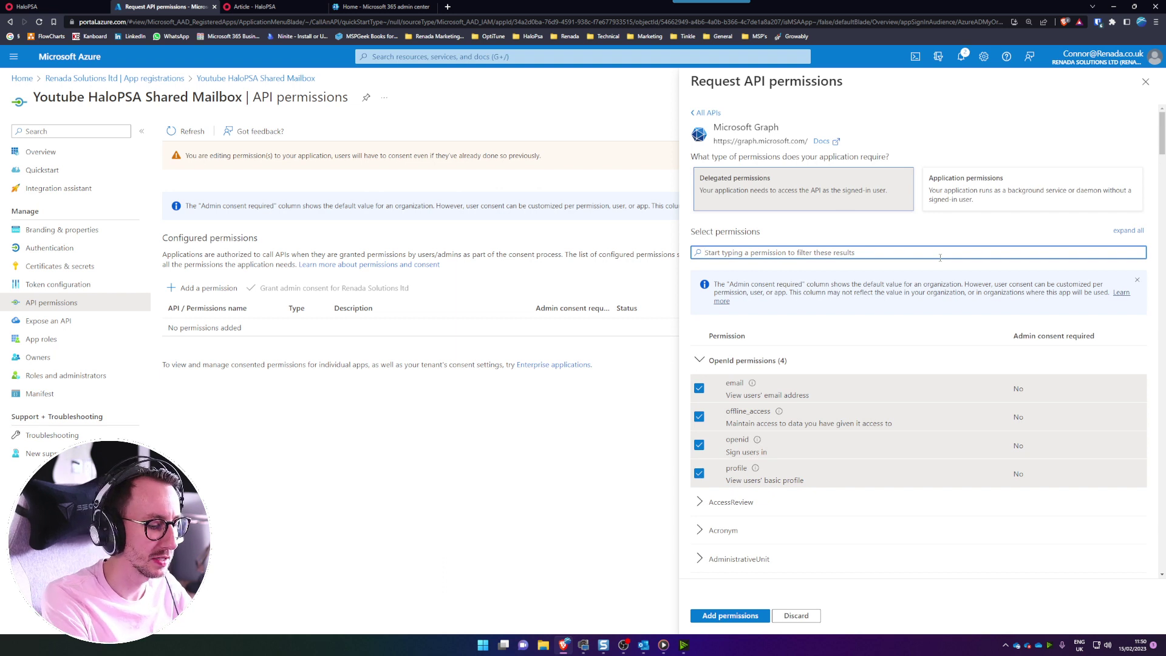
text(mail.read)
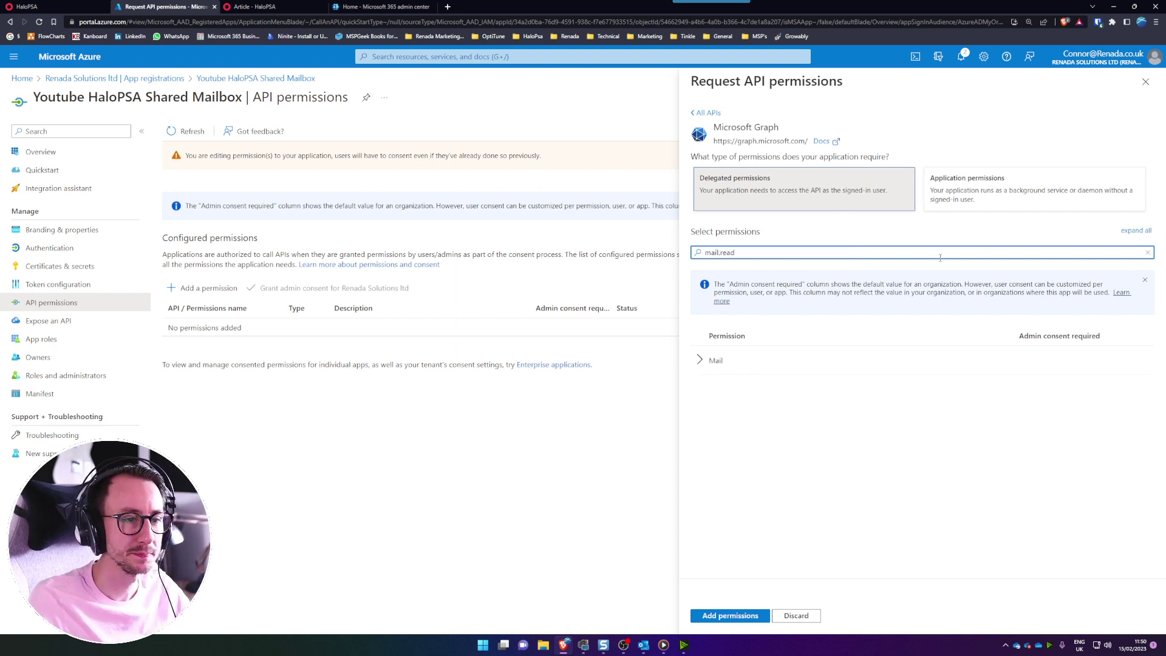
click(714, 360)
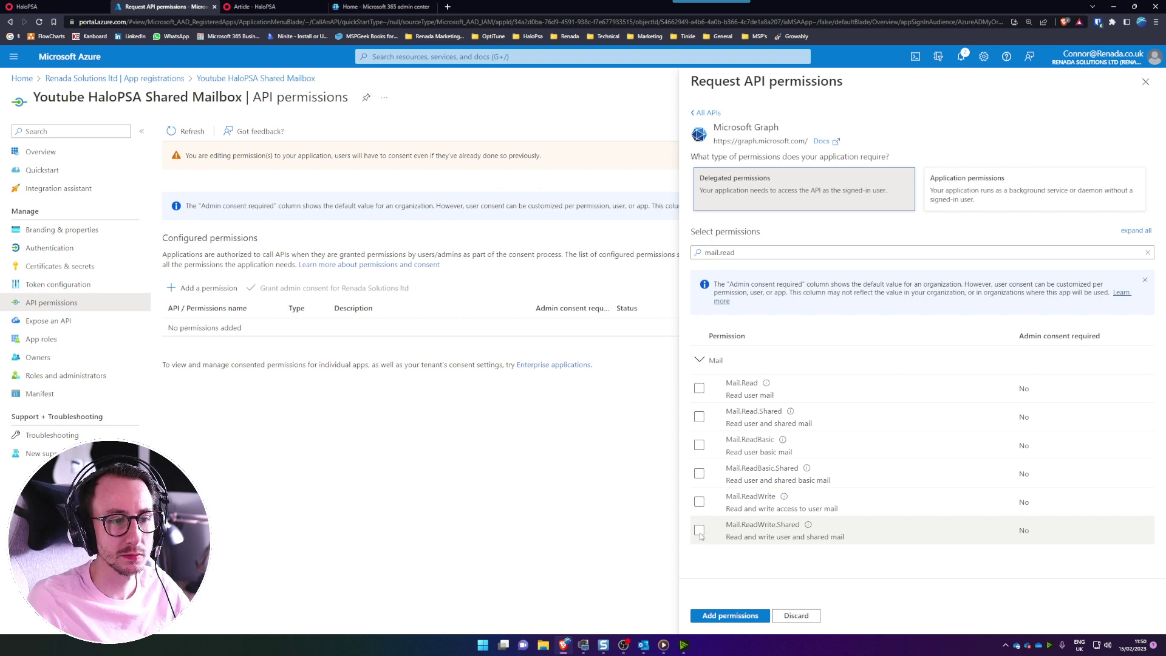
click(699, 531)
click(751, 254)
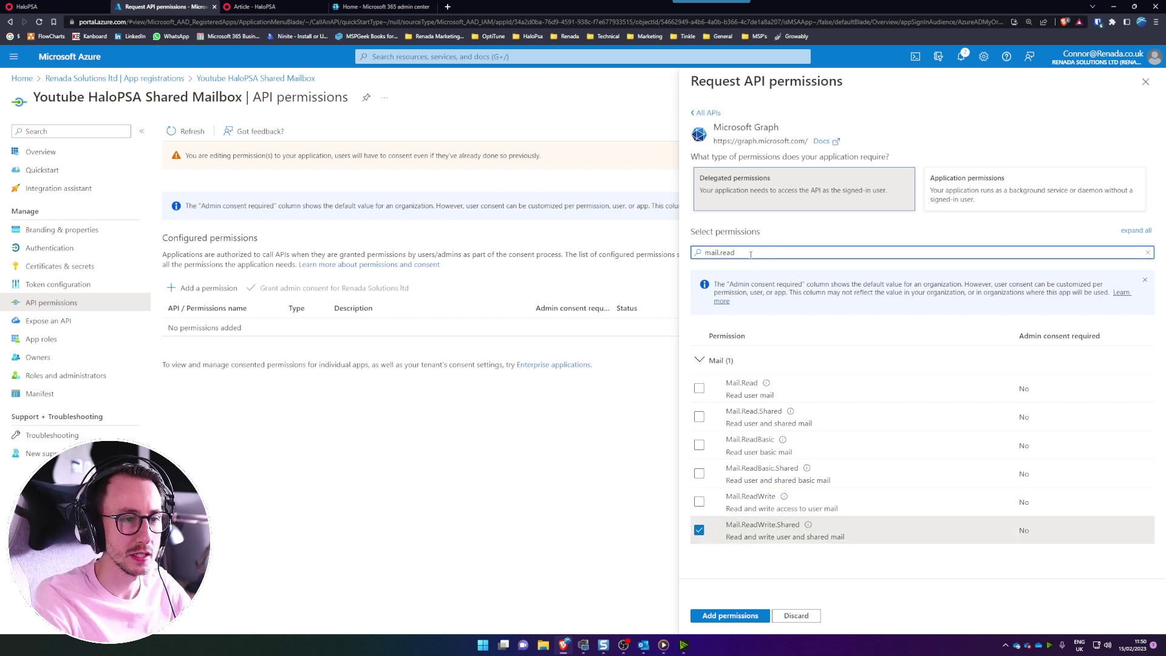
key(BackSpace)
key(BackSpace)
key(BackSpace)
key(BackSpace)
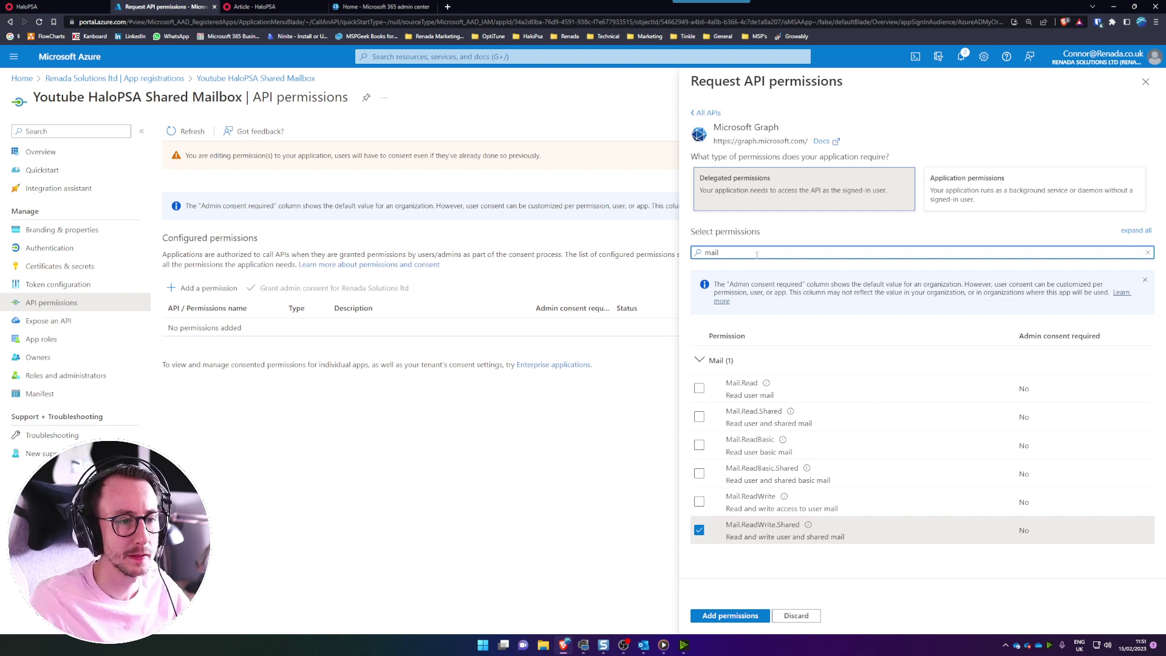
click(743, 251)
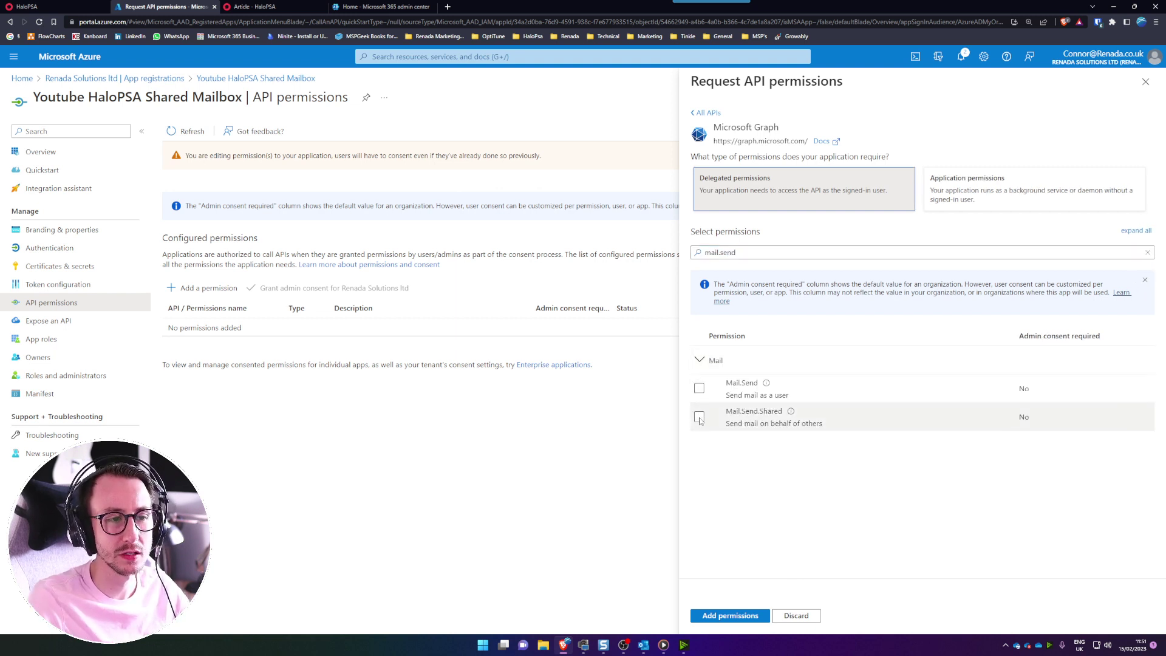
click(699, 417)
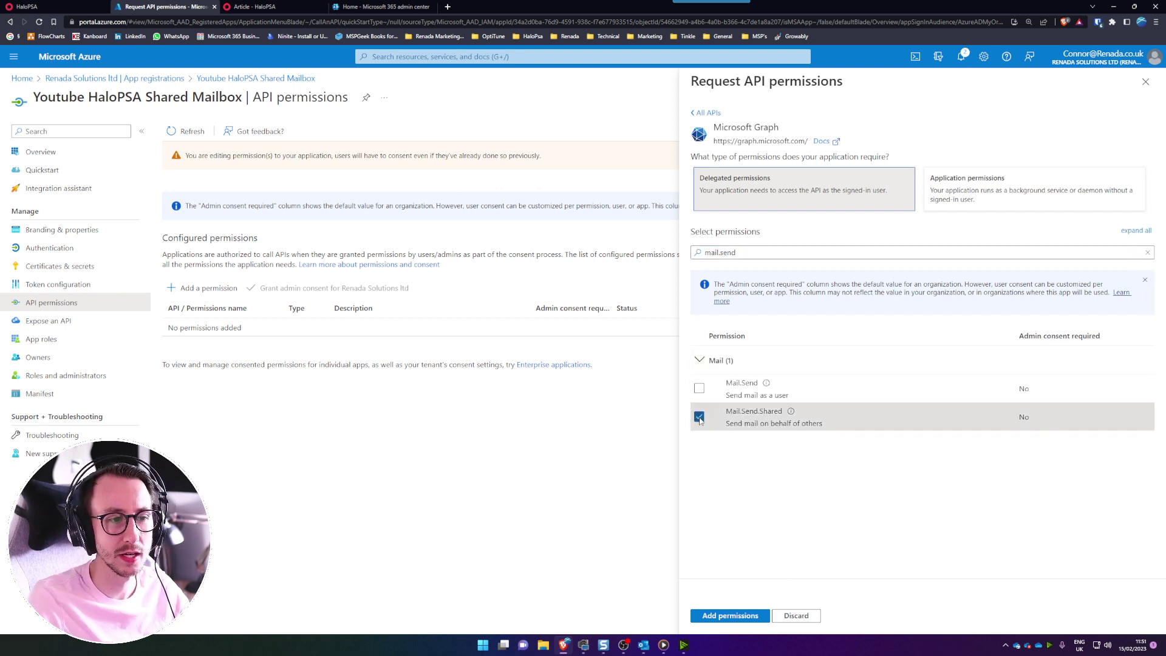
click(732, 616)
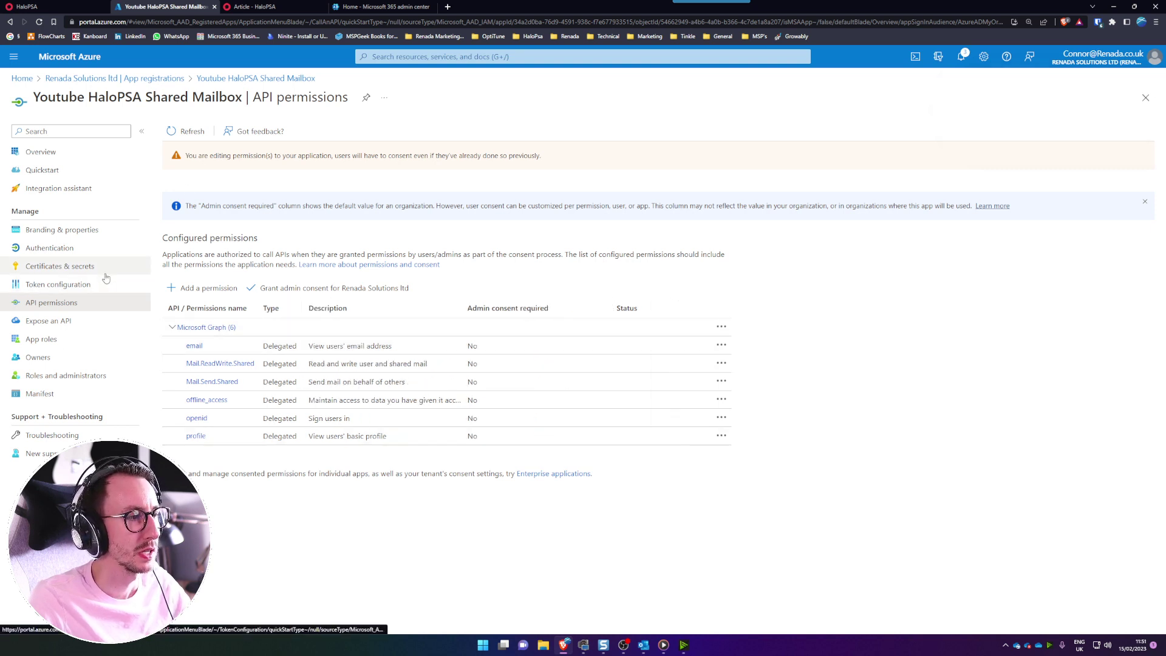
- Create a client secret 'Youtube HaloPSA Shared Mailbox' expiring after 730 days (24 months)
click(104, 272)
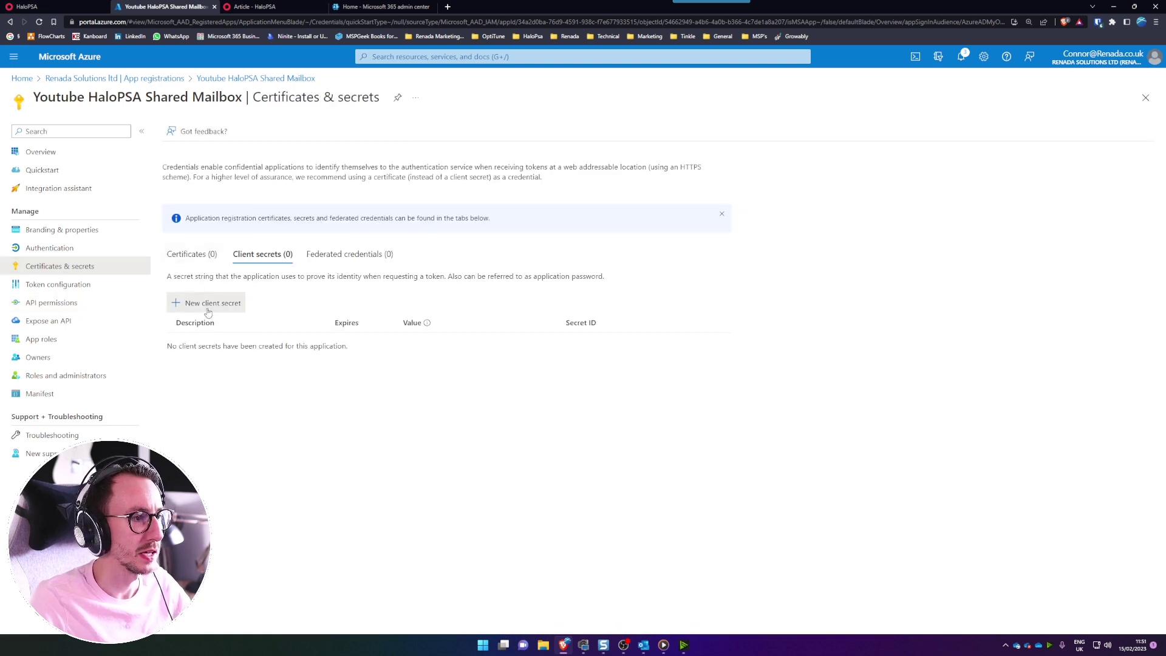
click(200, 303)
text(You)
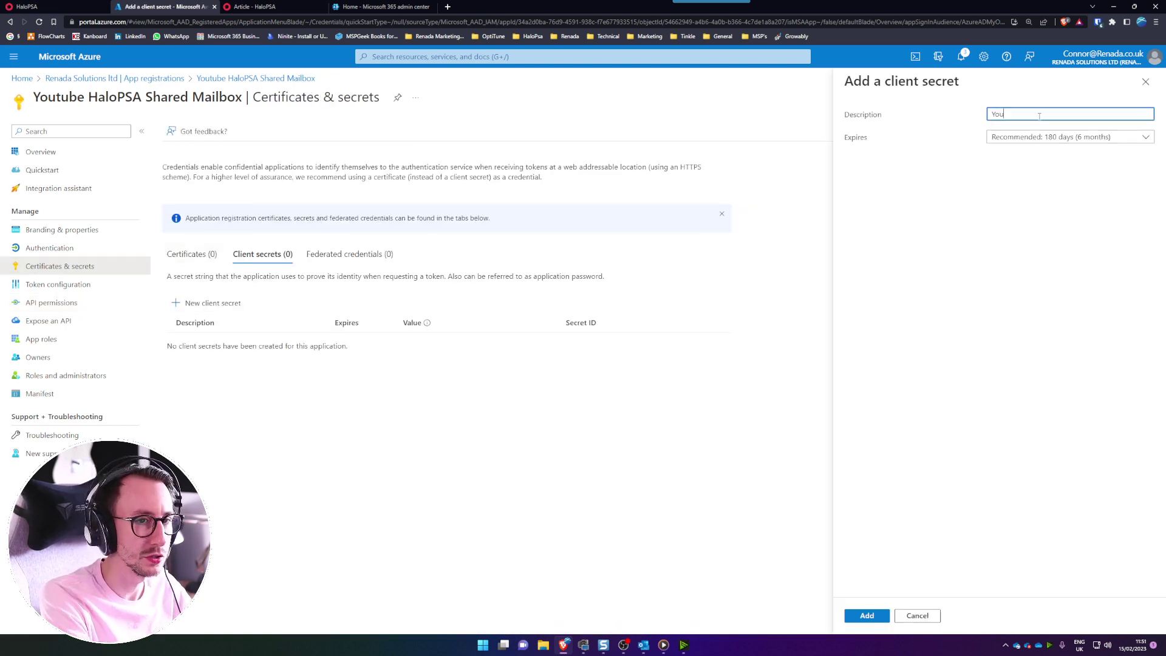
text(tube HaloPSA Shared Mailbox)
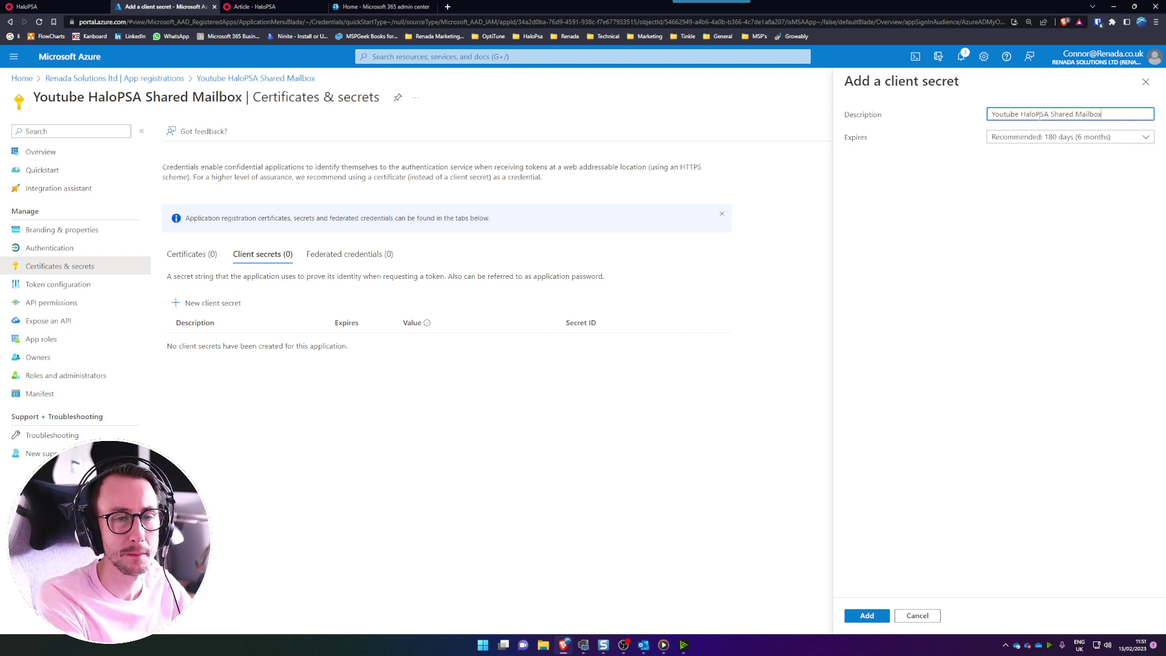
click(844, 144)
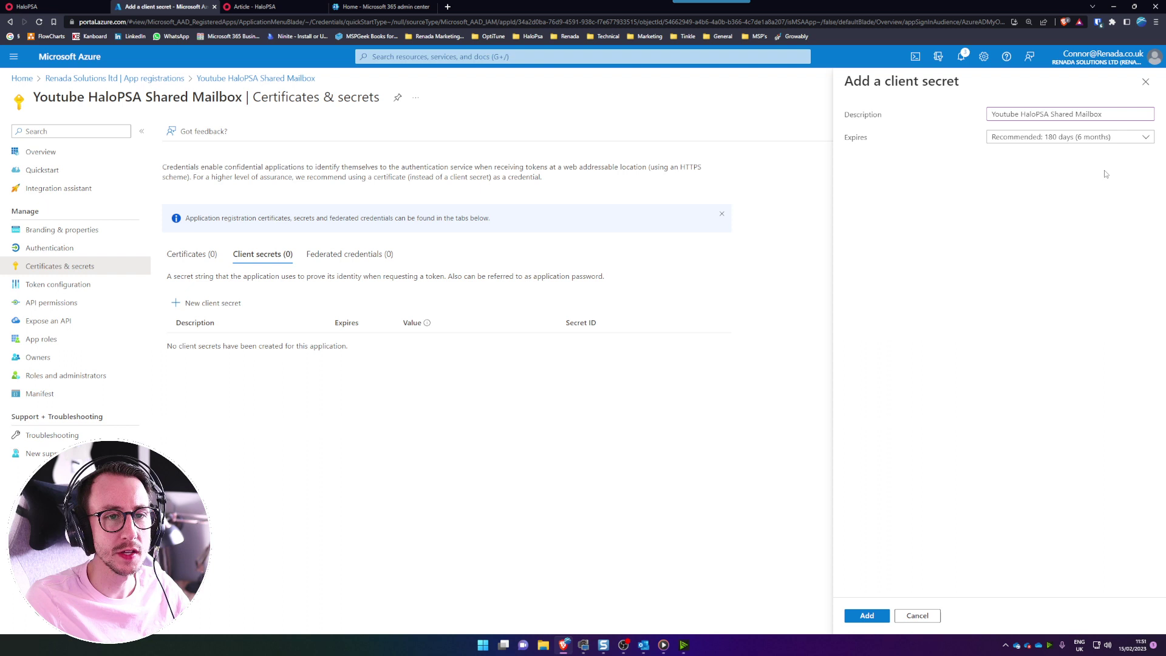
click(1036, 138)
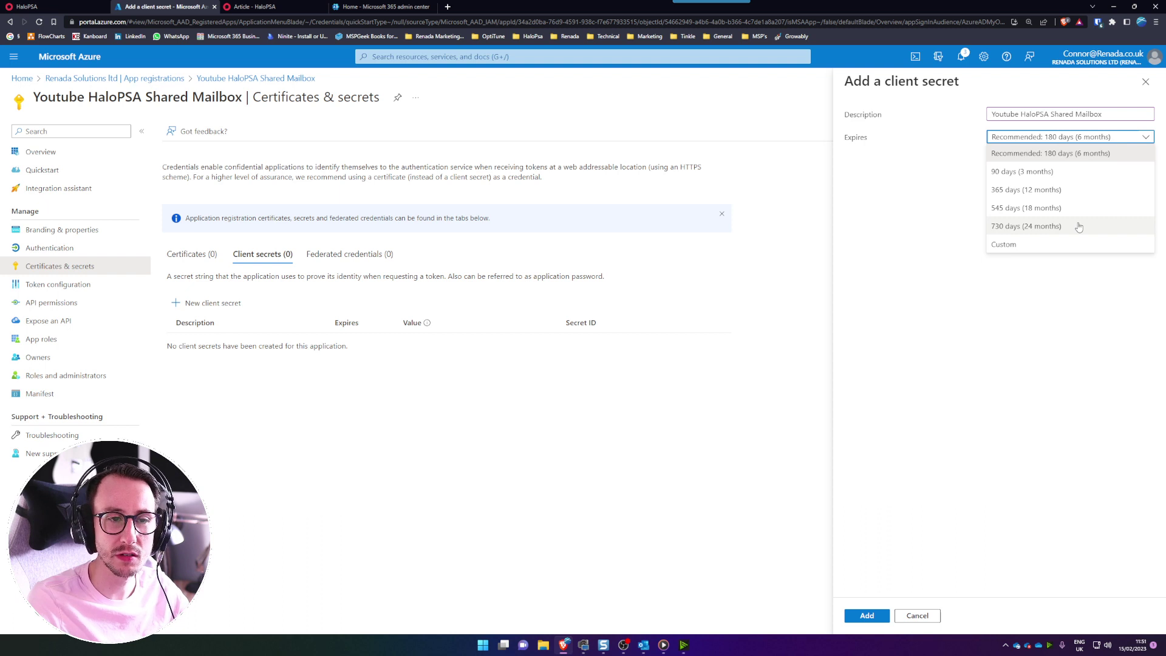
click(1079, 226)
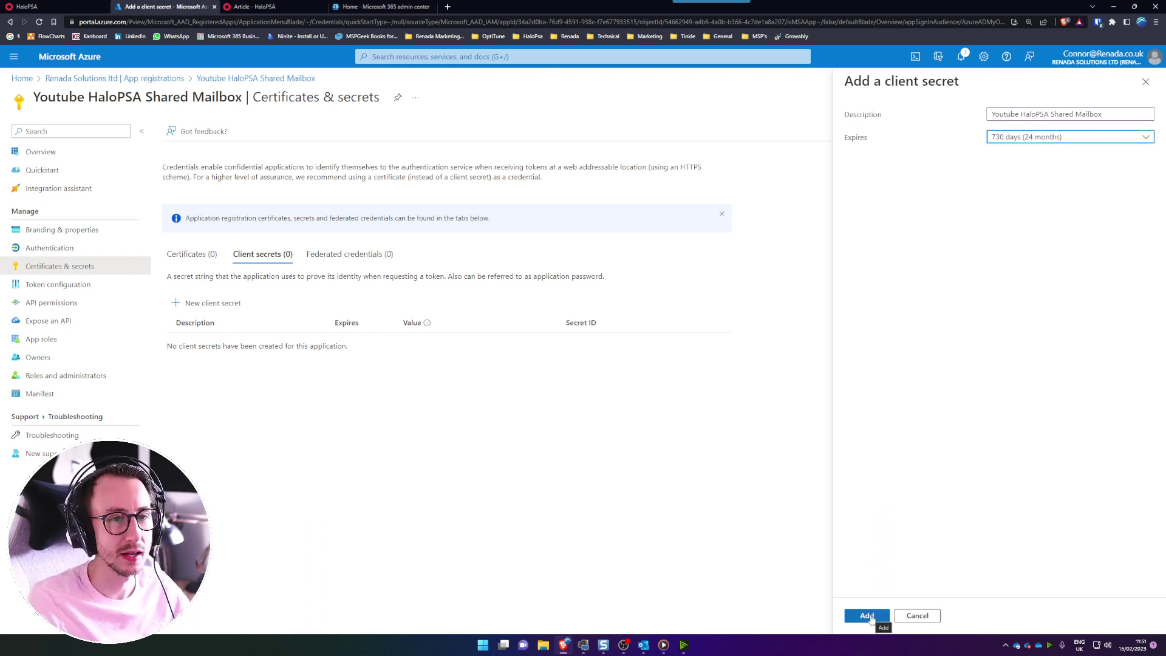
click(869, 616)
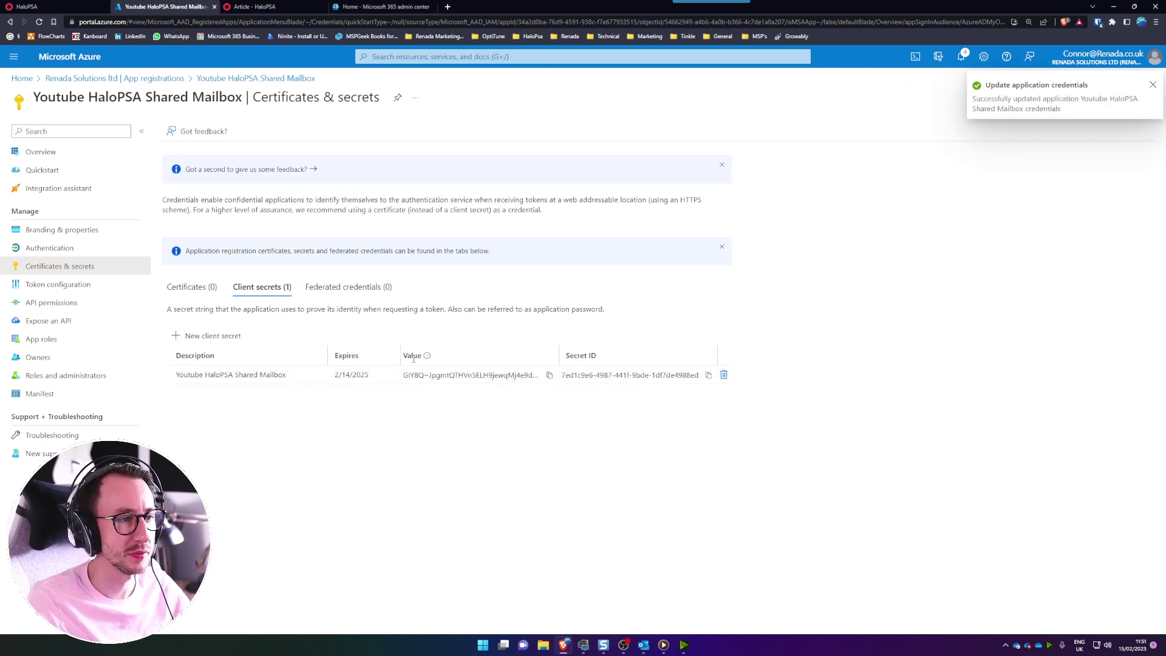
- Copy the new client secret value into HaloPSA's Azure Application Secret field
click(549, 376)
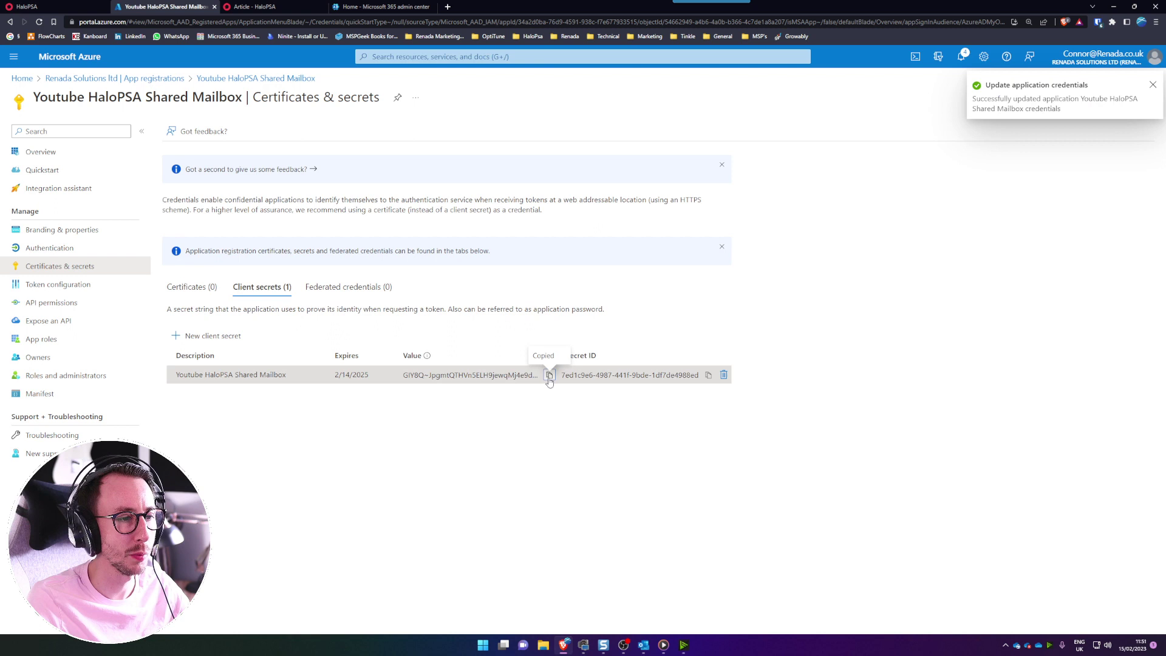
click(53, 6)
drag(482, 433, 348, 431)
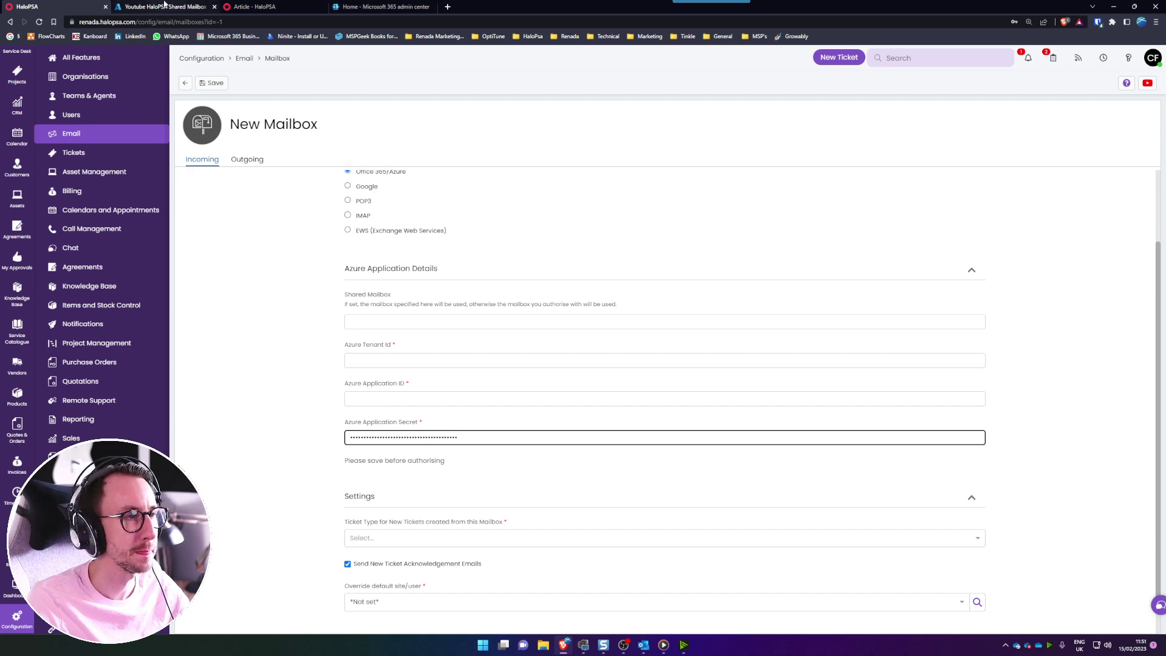
- Paste the app's Application (client) ID into the Azure Application ID field
click(164, 6)
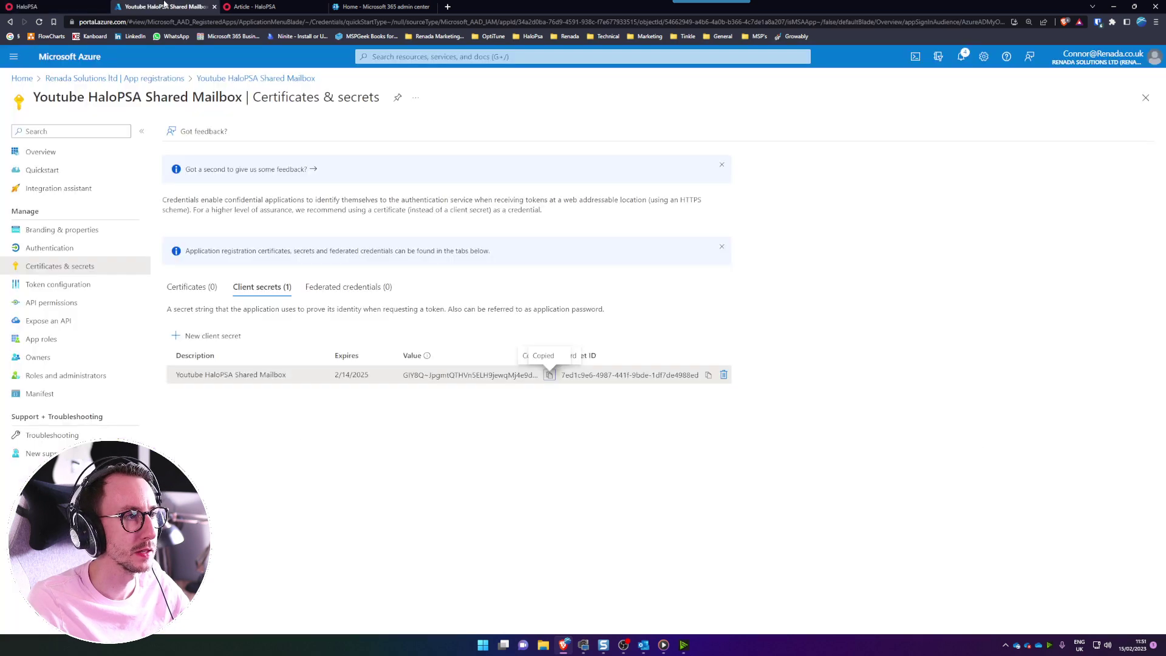
click(63, 153)
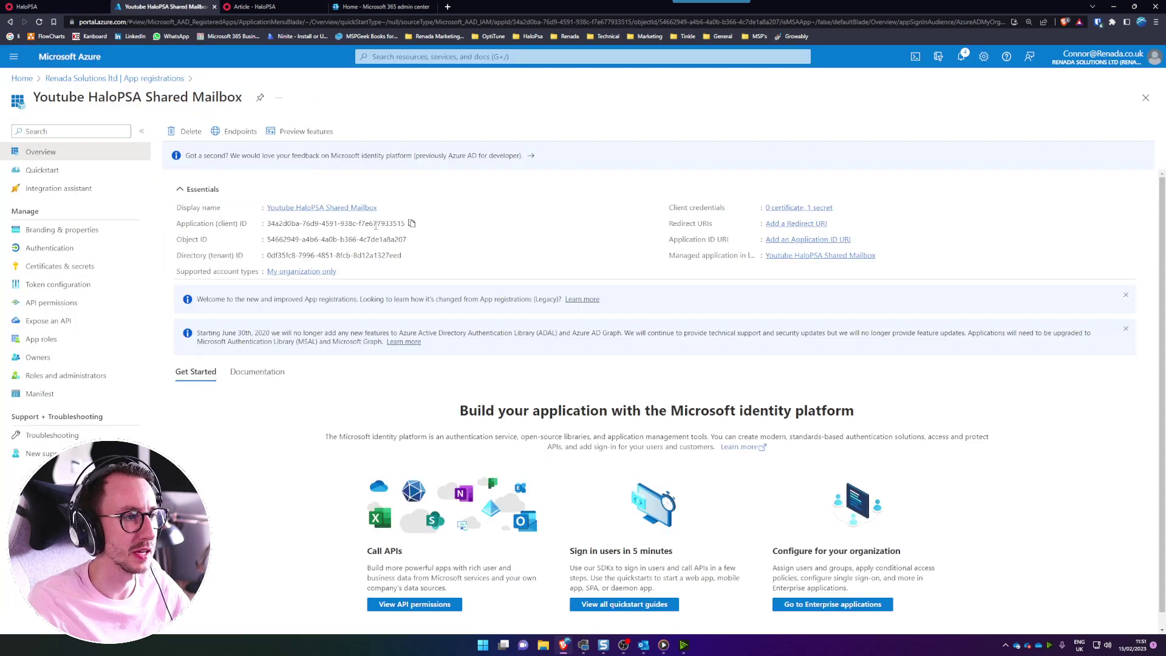
click(82, 5)
drag(346, 385, 405, 389)
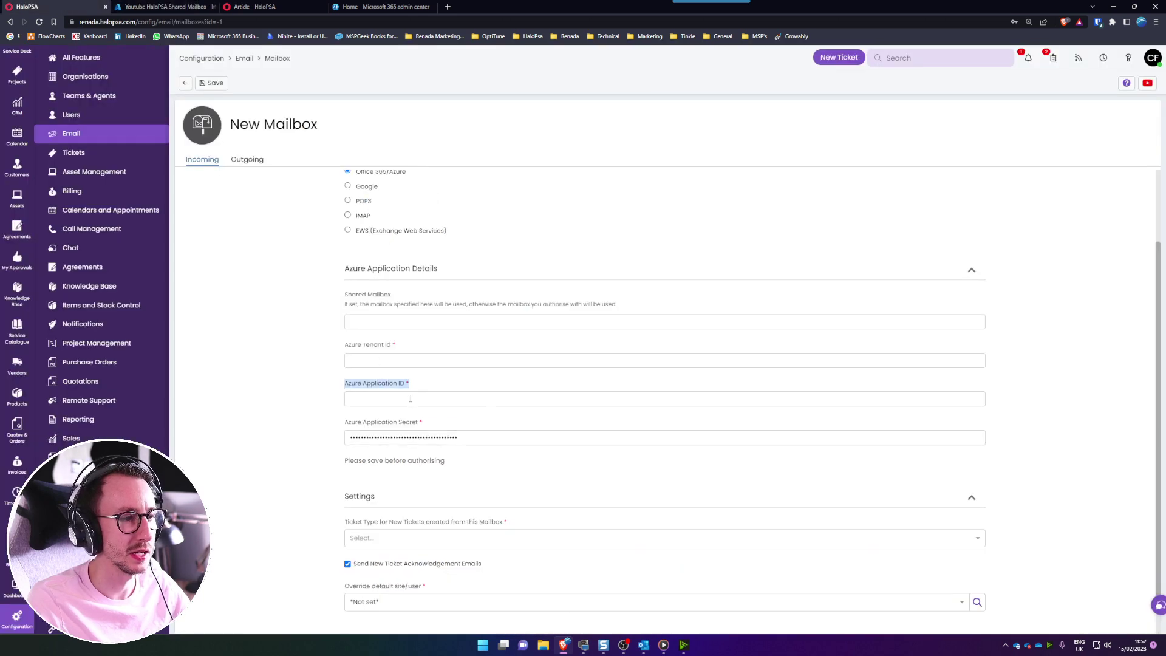
click(410, 398)
key(ctrl+v)
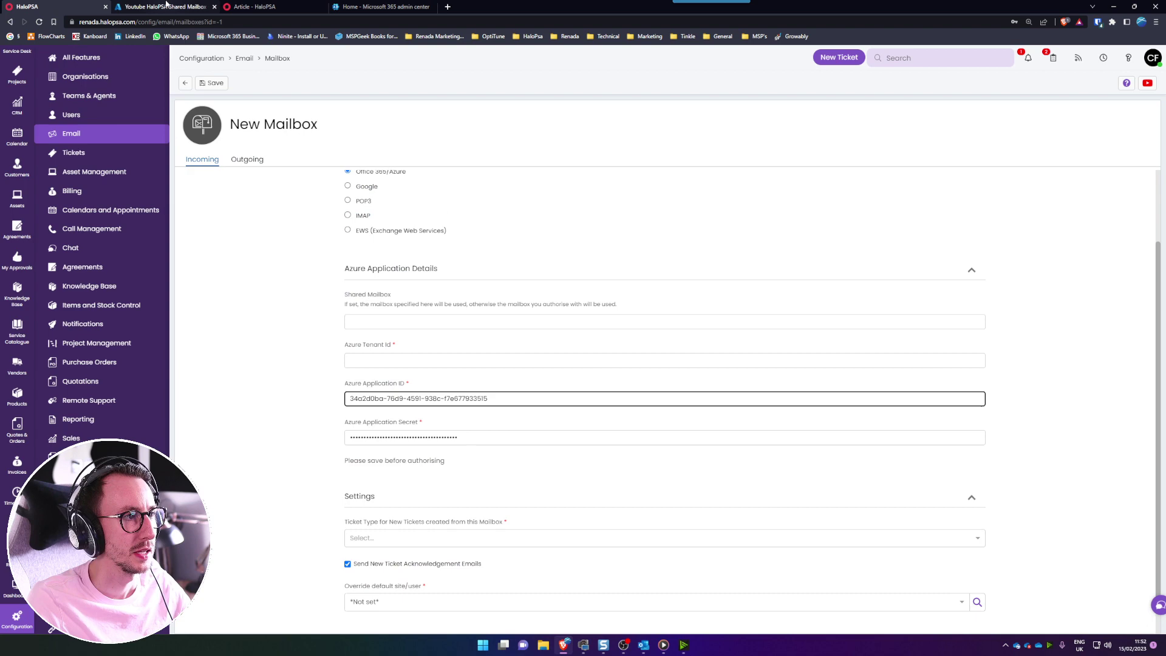
- Paste the app's Directory (tenant) ID into the Azure Tenant Id field
click(167, 5)
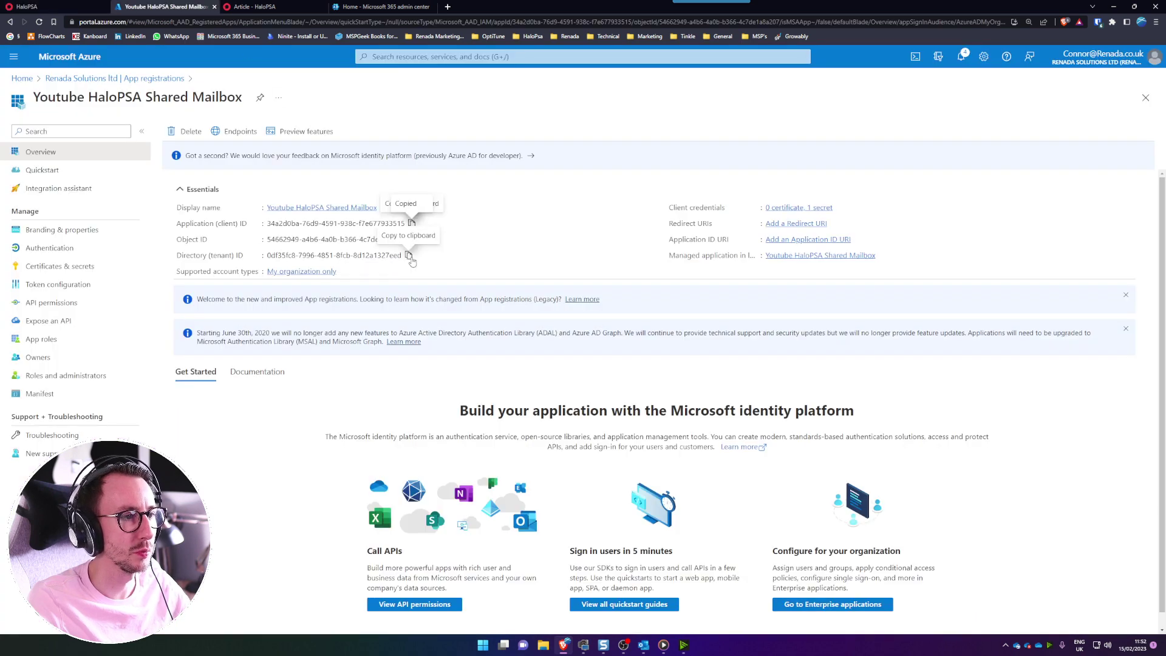
click(78, 5)
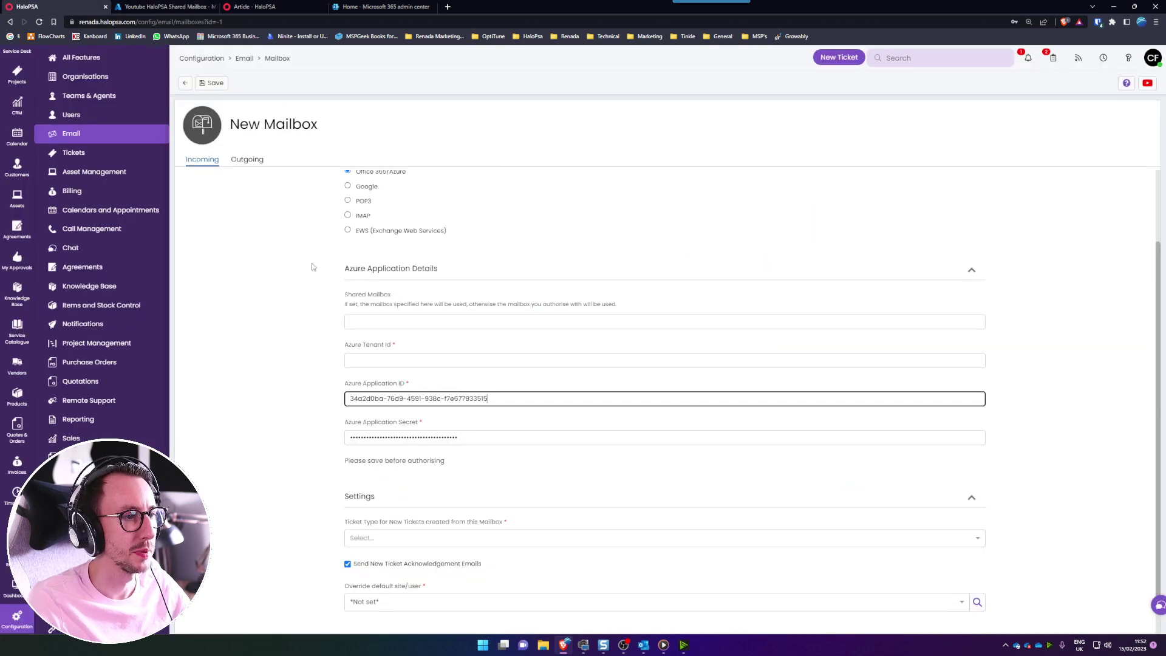
click(392, 359)
key(ctrl+v)
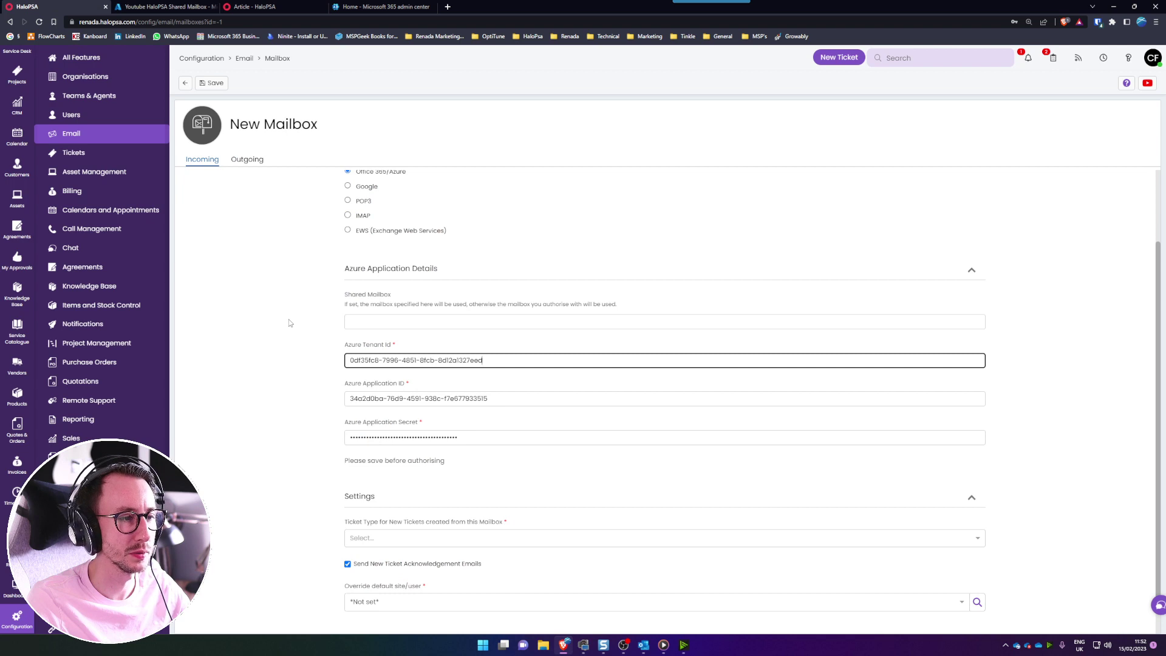
click(283, 321)
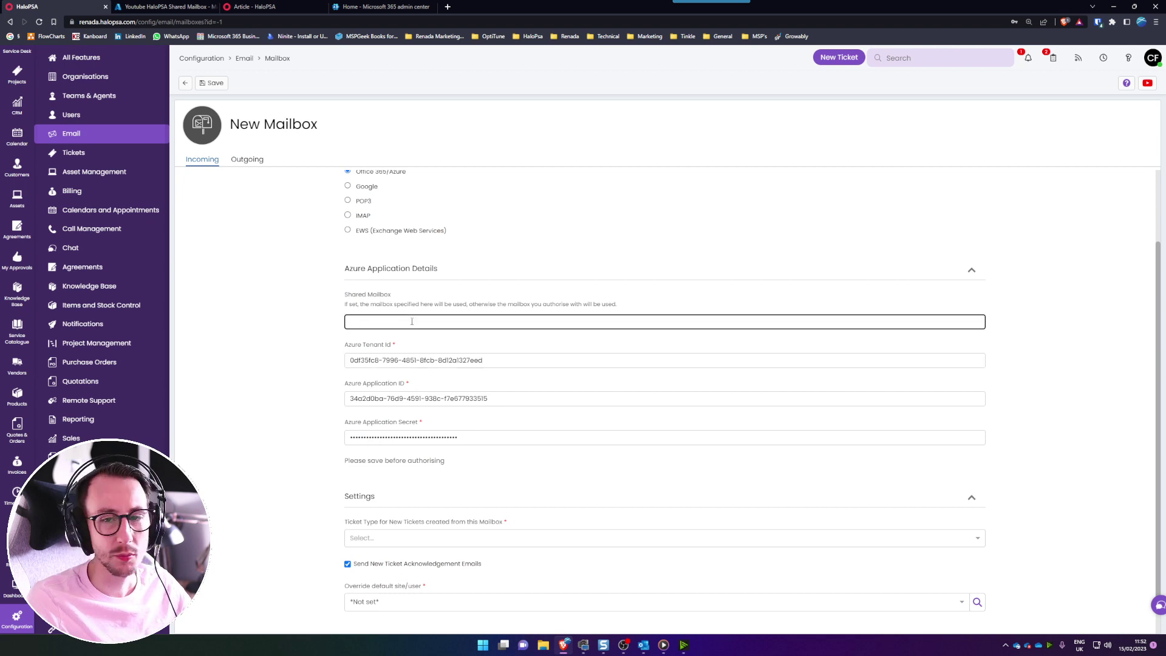
- In the Microsoft 365 admin center, open Teams & groups > Shared mailboxes
click(383, 6)
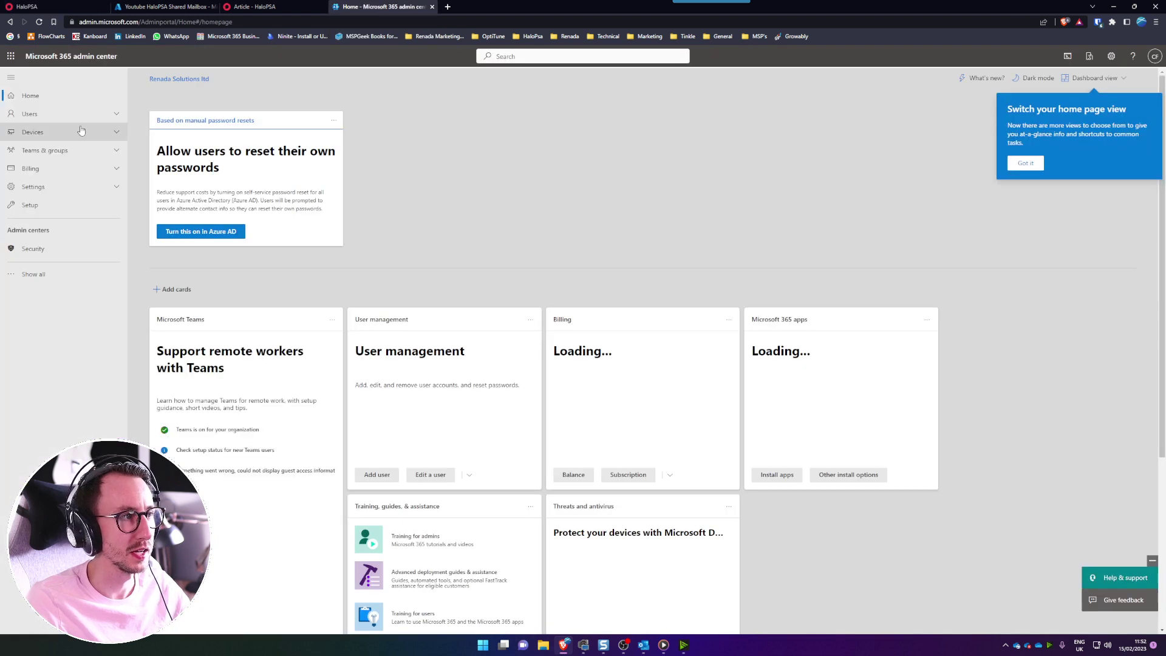
click(66, 150)
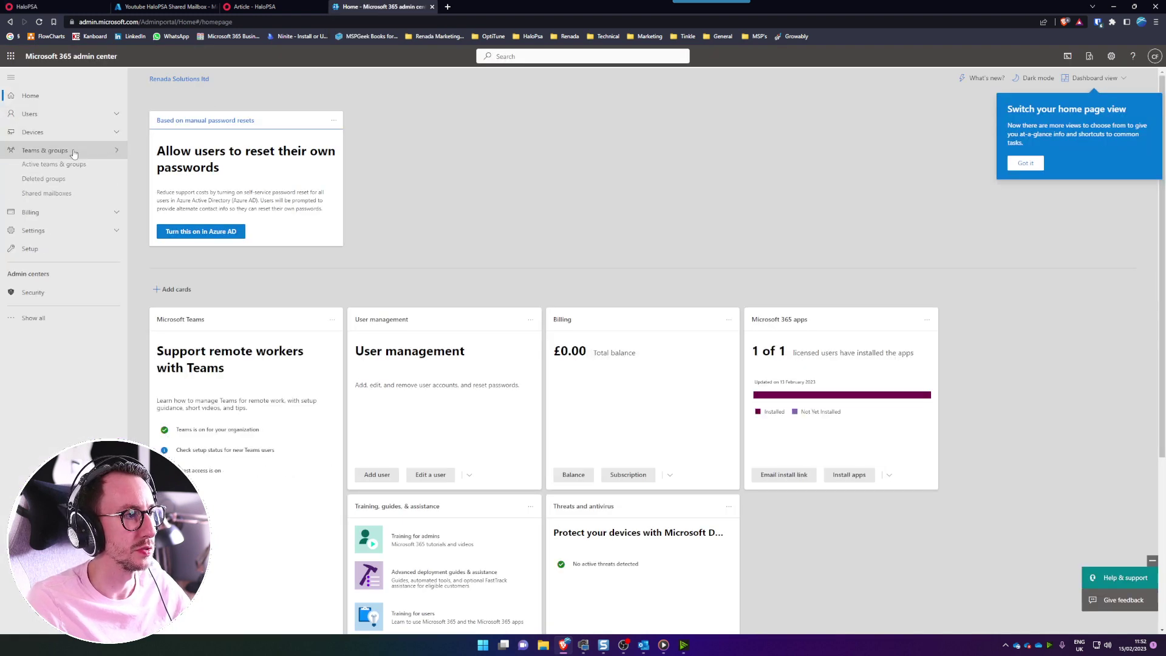
click(67, 196)
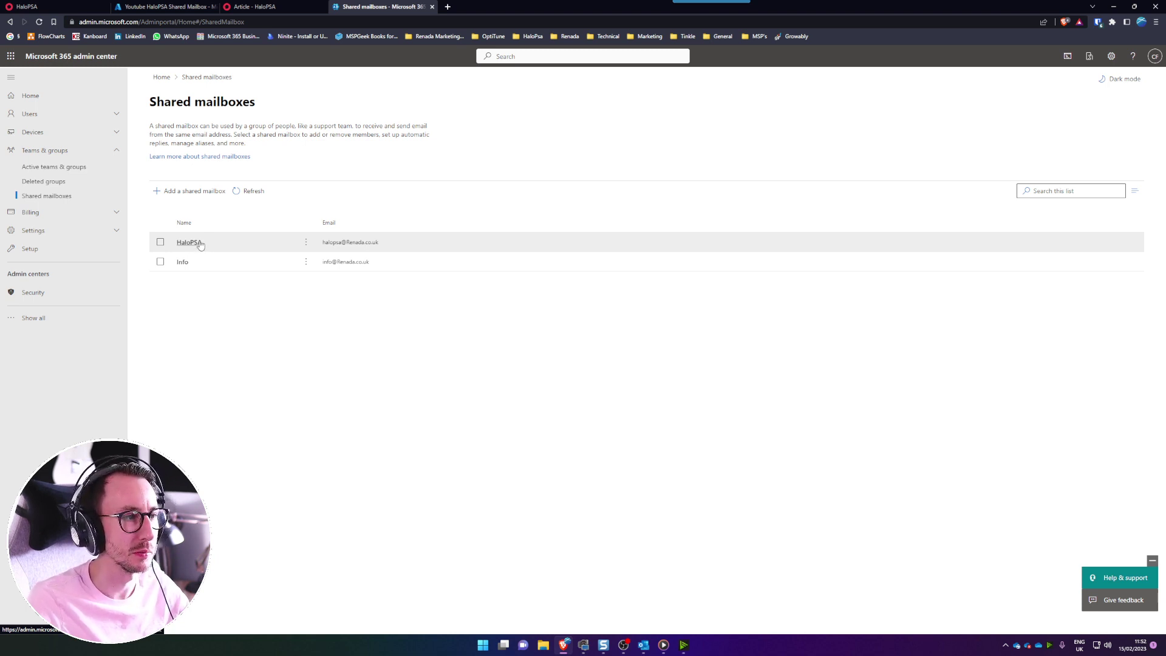
- Review the HaloPSA shared mailbox's Read and manage and Send as permissions
click(191, 244)
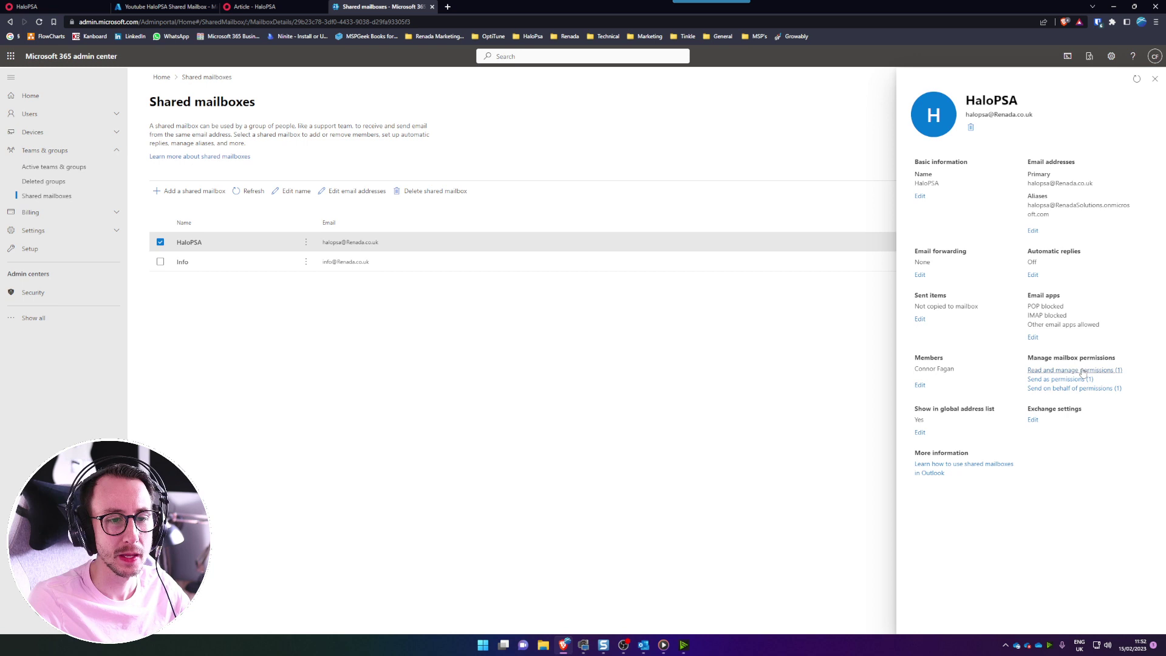
click(1082, 370)
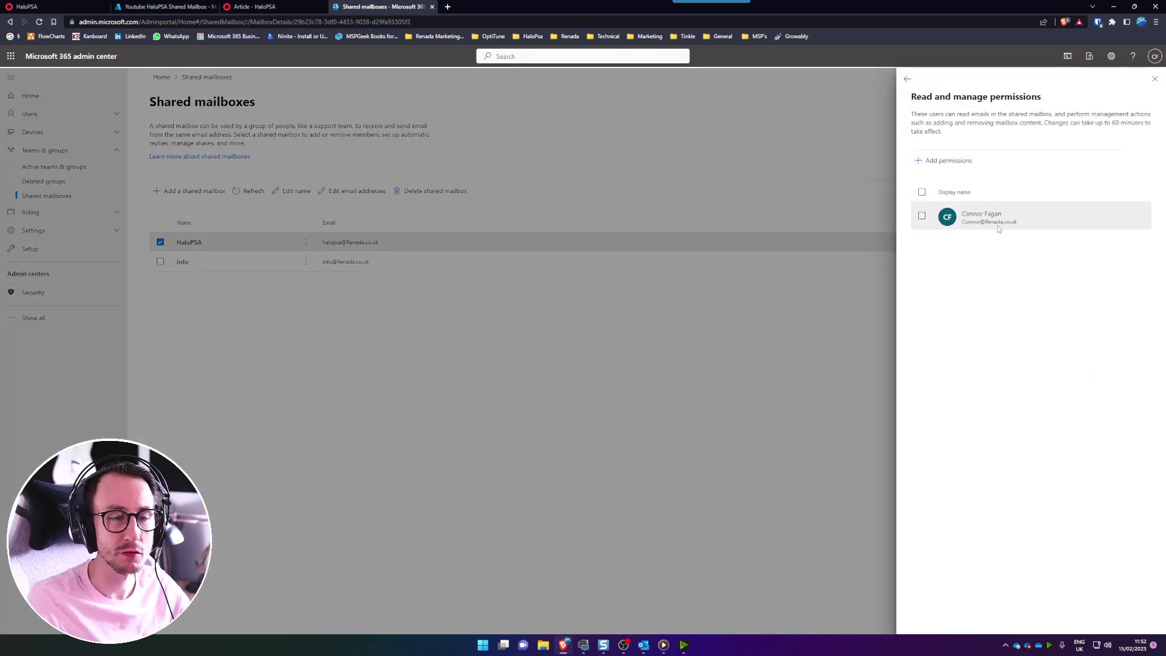
click(908, 79)
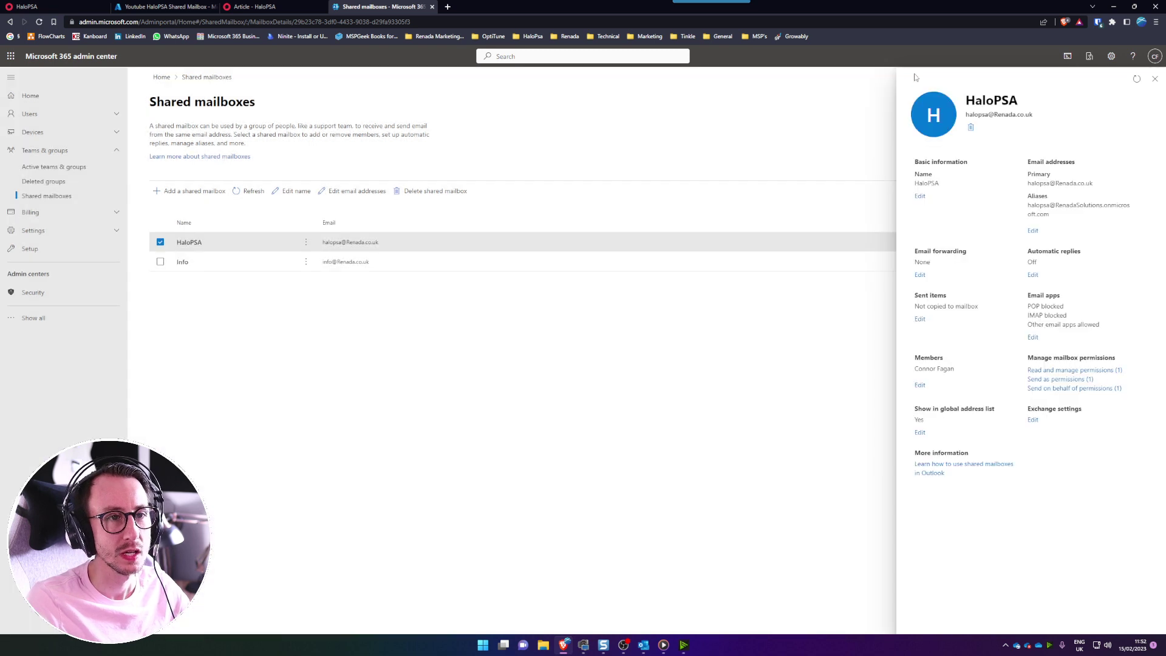
click(1056, 379)
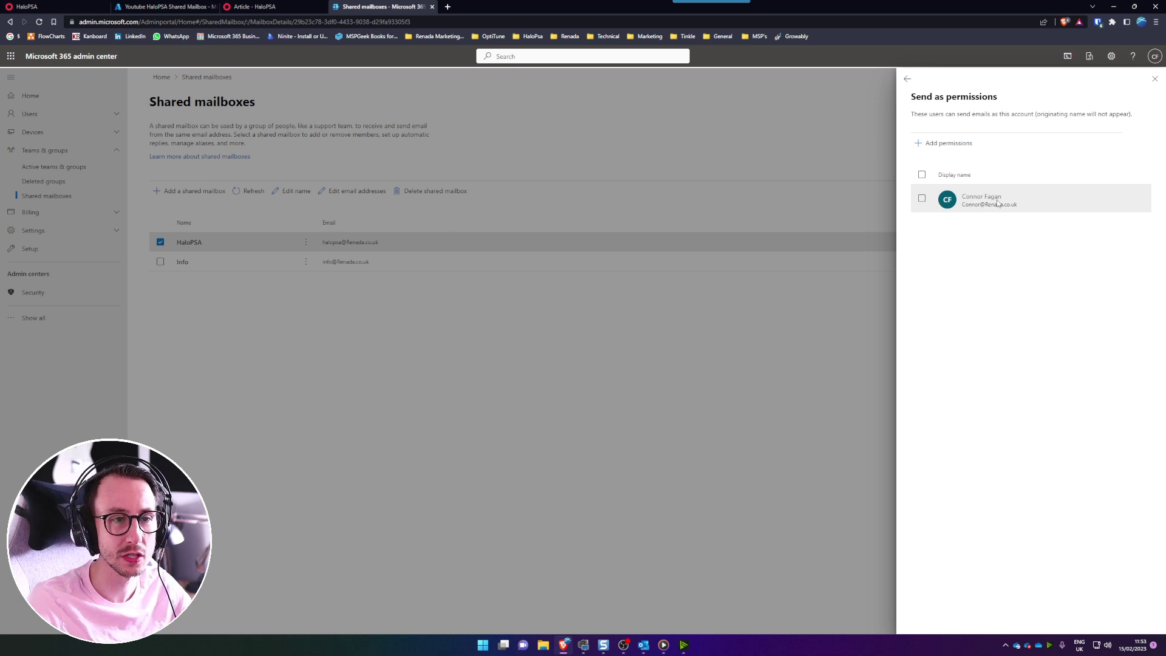
click(908, 79)
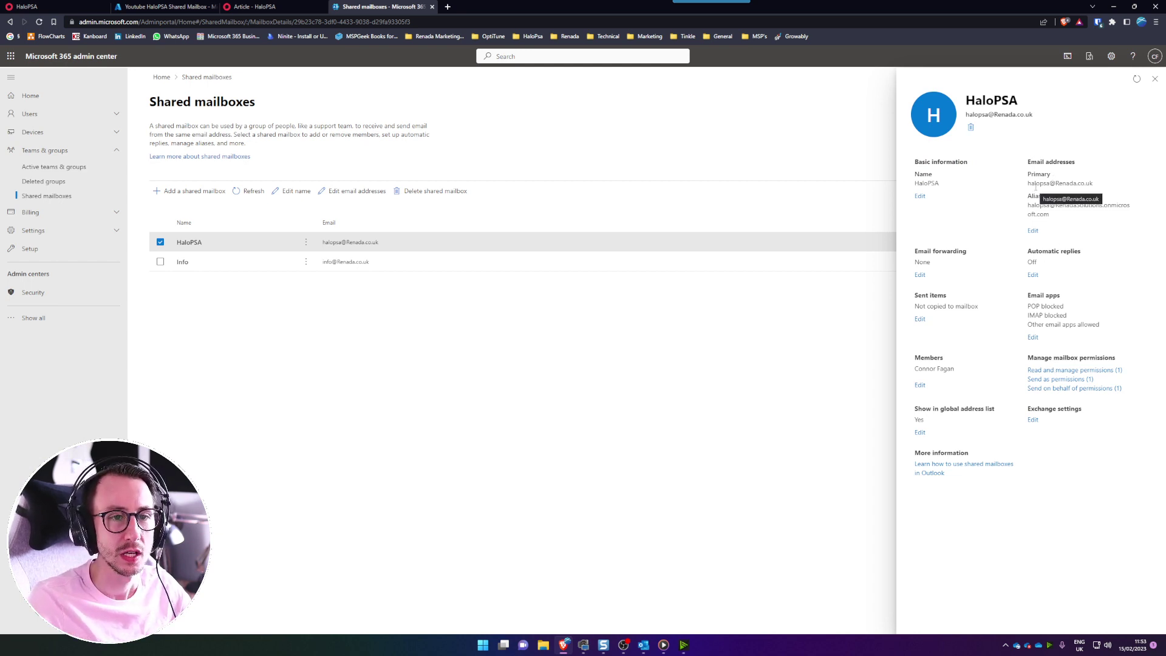
- Copy the mailbox's primary address into HaloPSA's Shared Mailbox field
drag(1029, 184, 1095, 185)
key(ctrl+c)
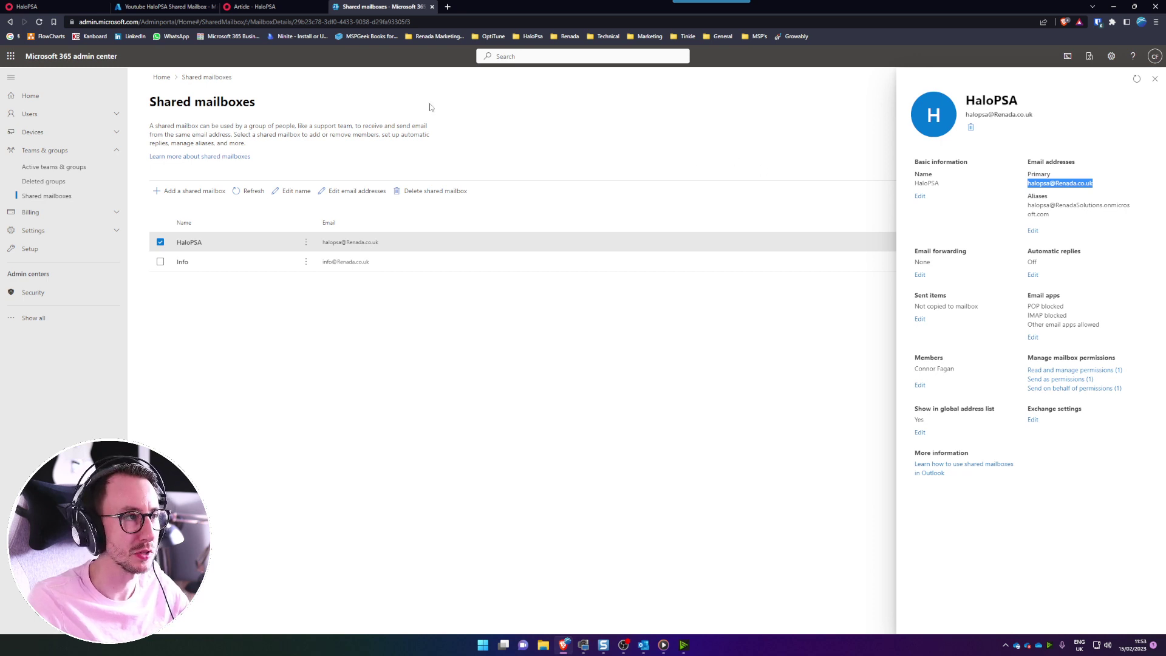
key(ctrl+1)
key(ctrl+v)
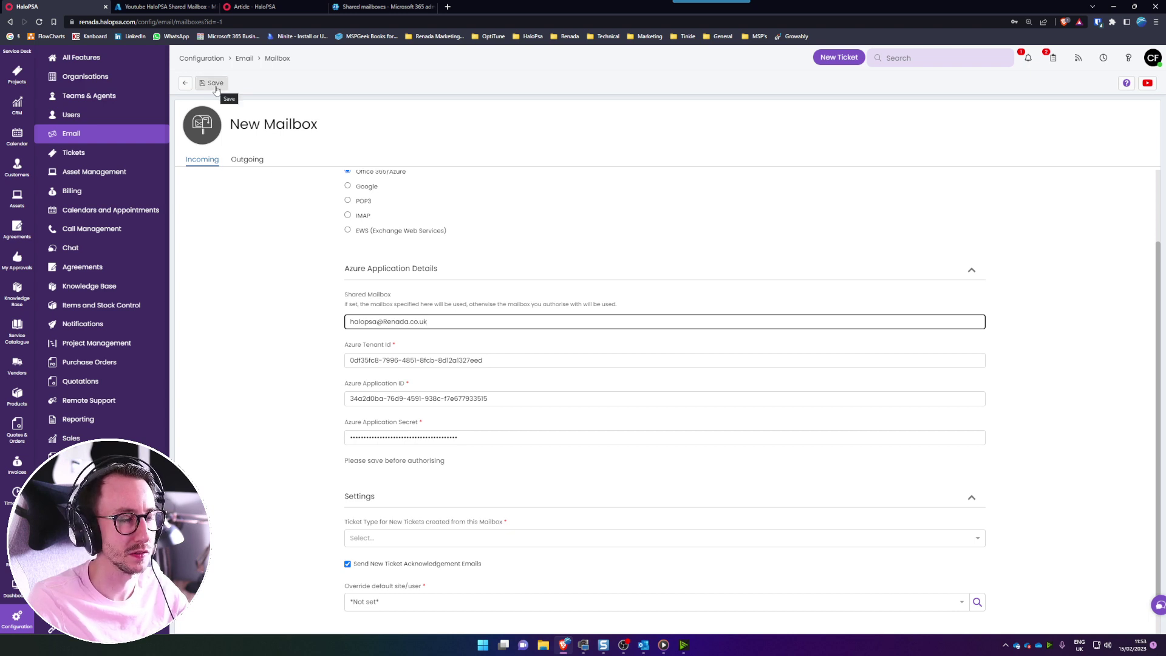
- Set Ticket Type to Incident, disable acknowledgement emails, leave site override Not set, and save
scroll(274, 275, down, 1)
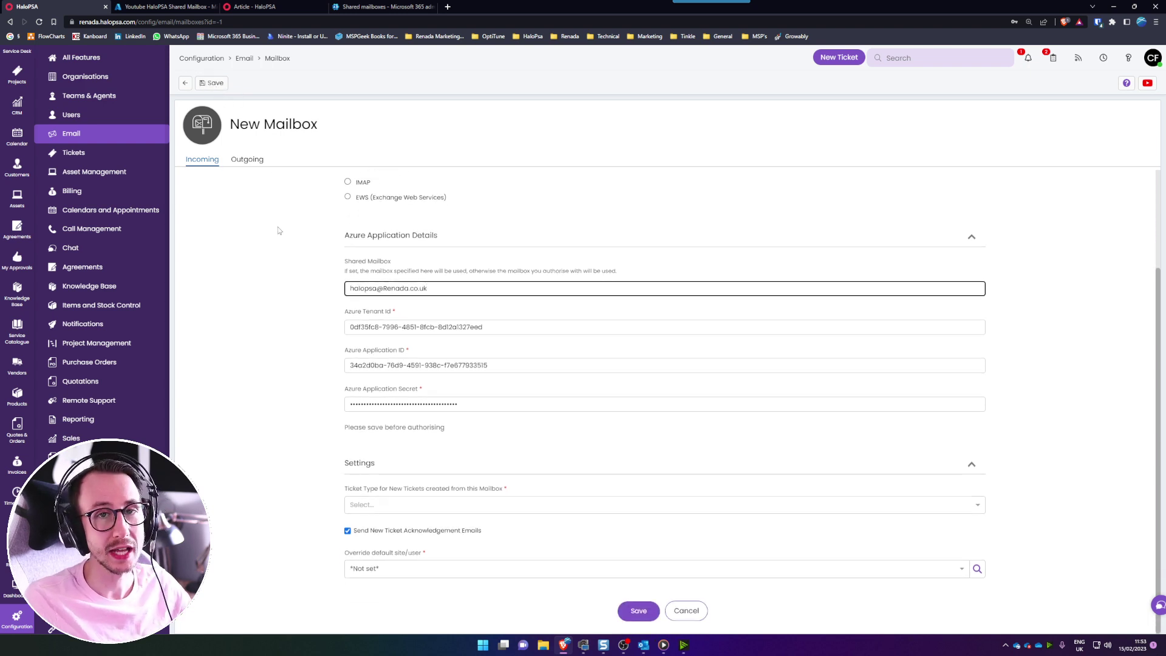
click(417, 507)
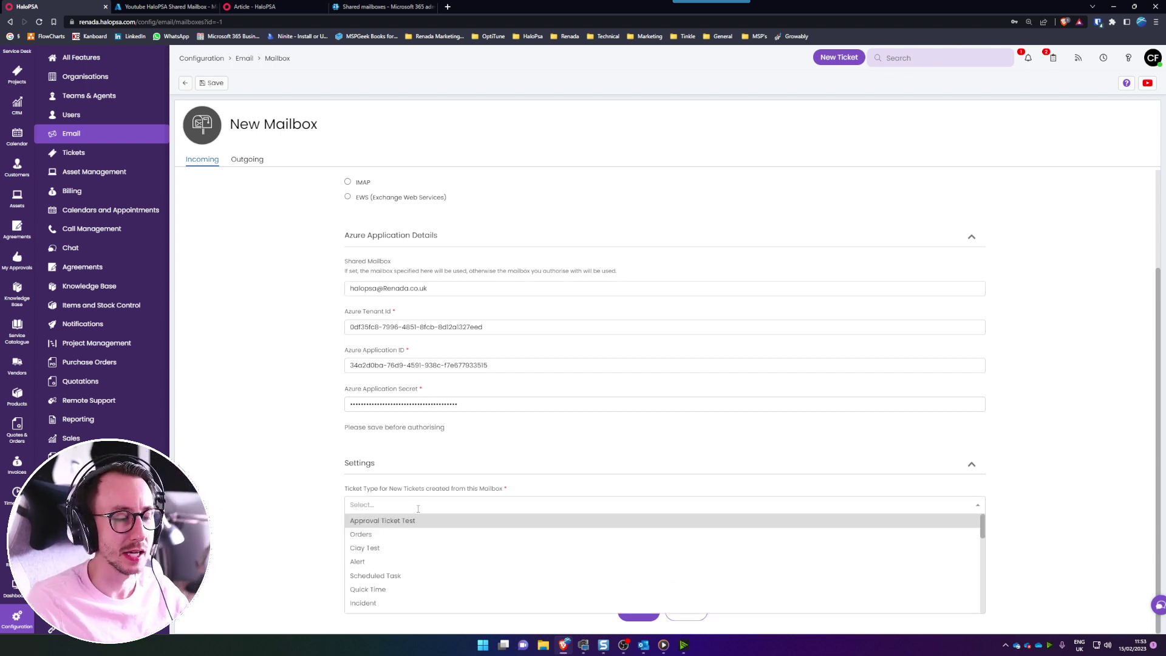
click(416, 555)
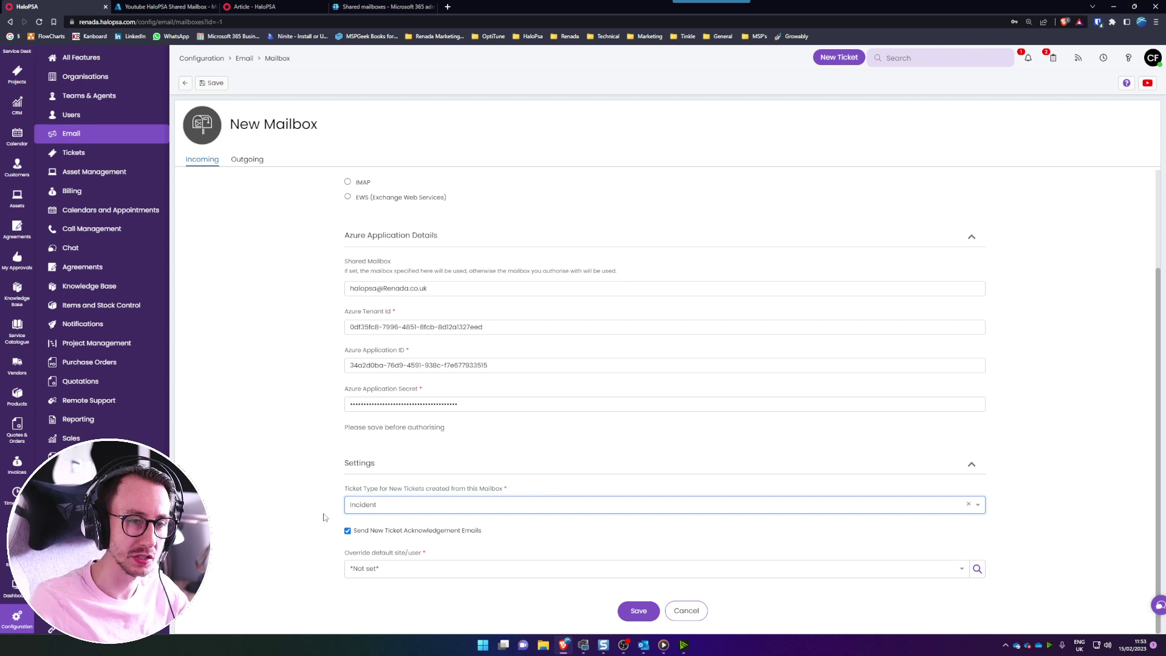
drag(486, 531, 351, 531)
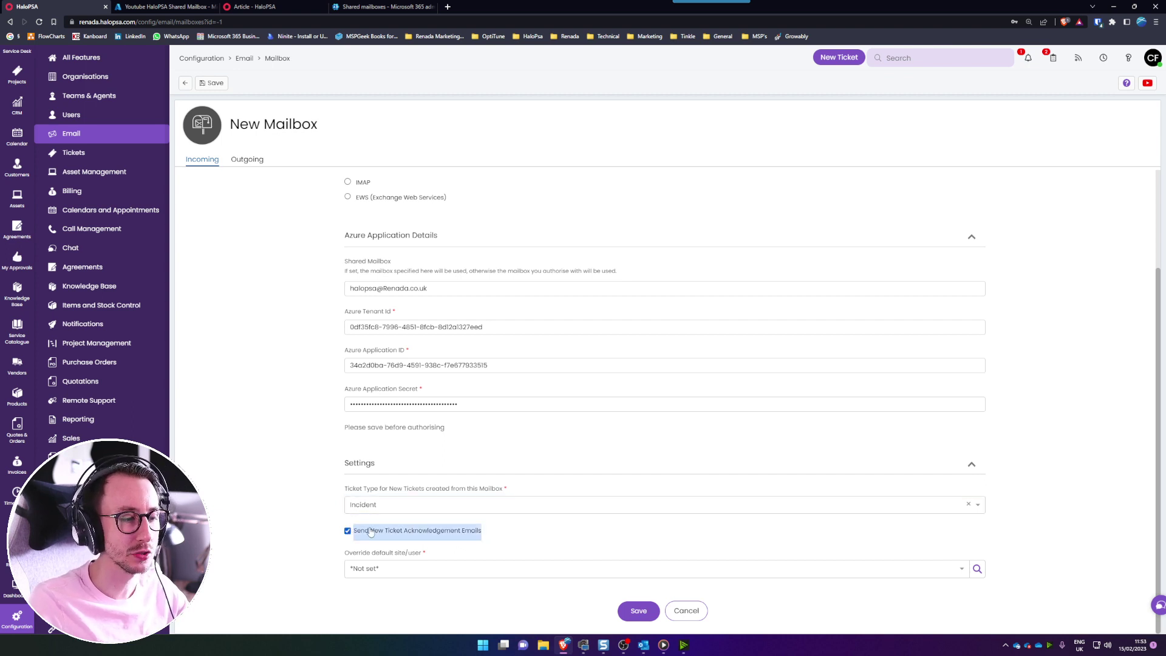
click(372, 532)
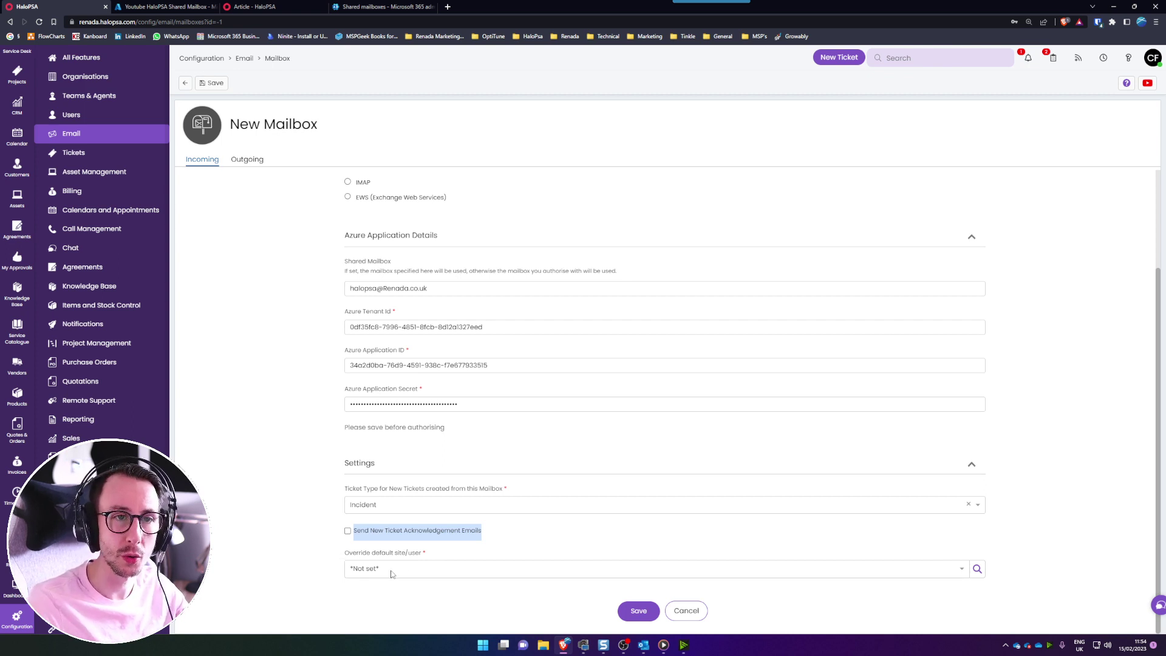
click(391, 572)
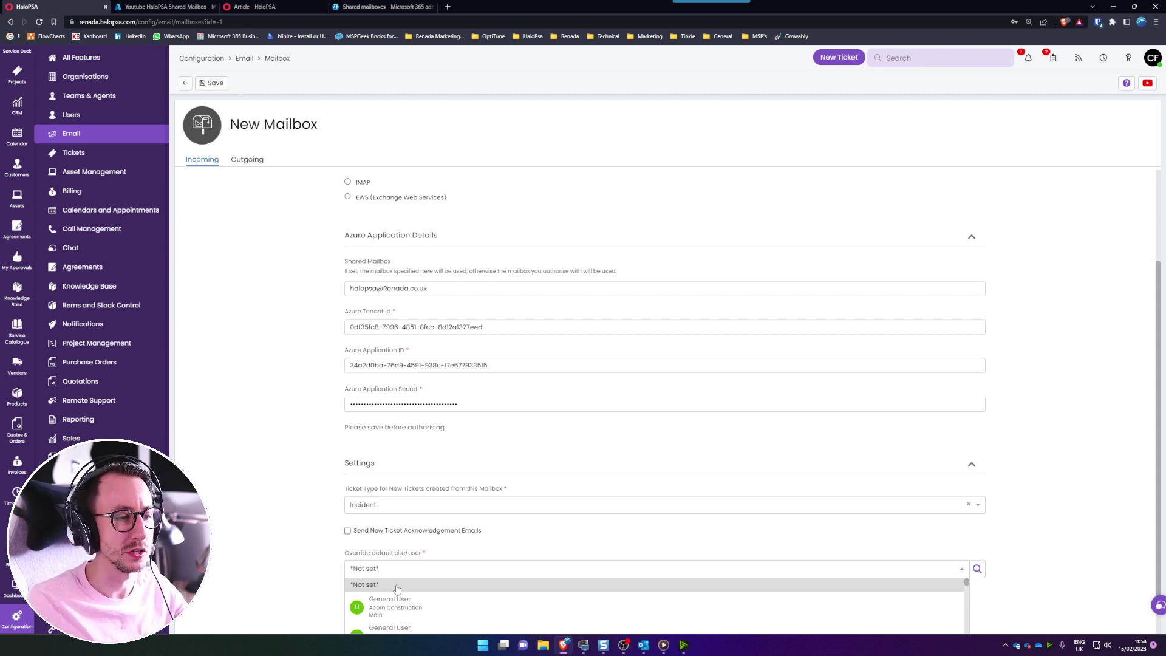
click(397, 586)
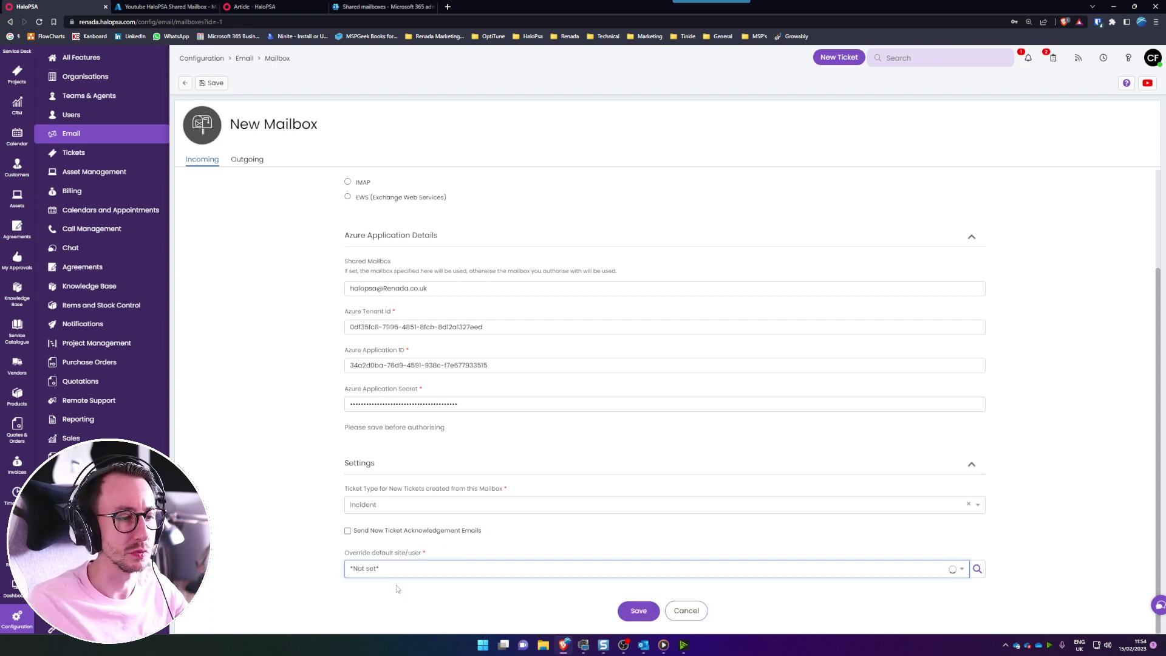
click(639, 611)
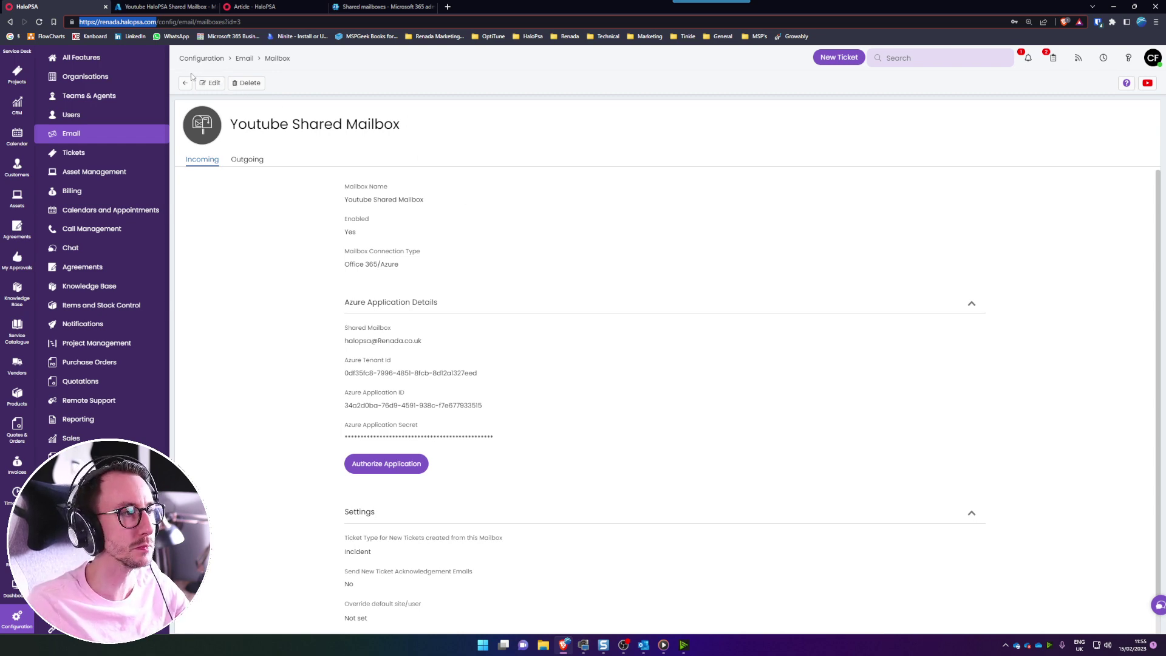
- Return to the Youtube HaloPSA Shared Mailbox app registration overview in Azure
click(150, 6)
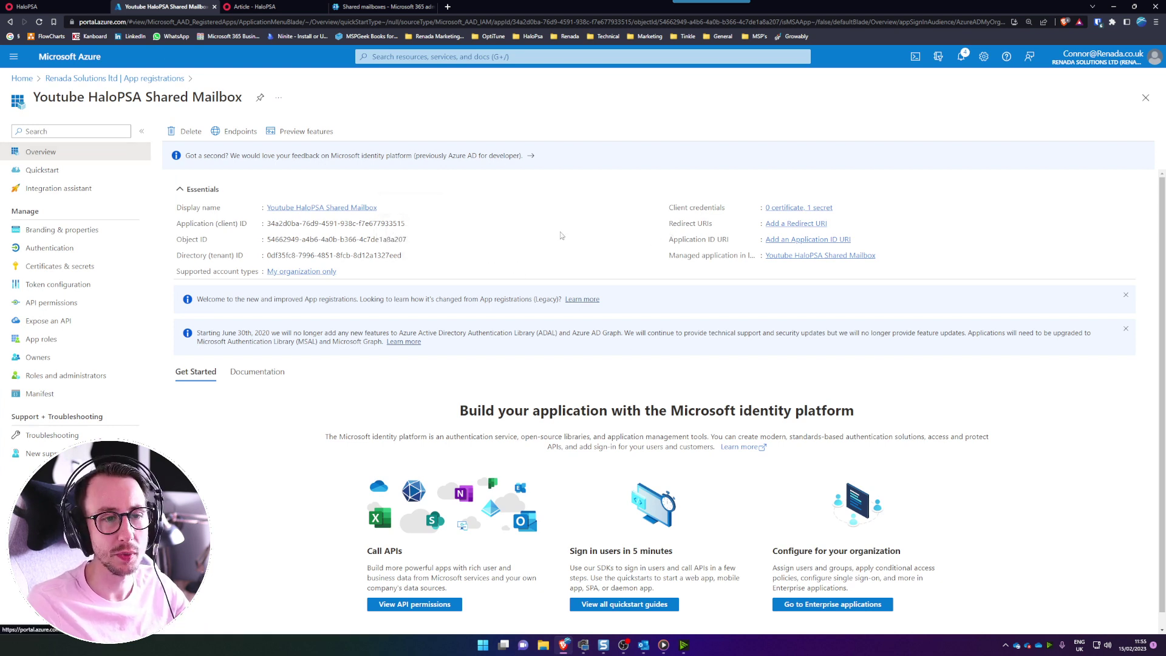
click(793, 223)
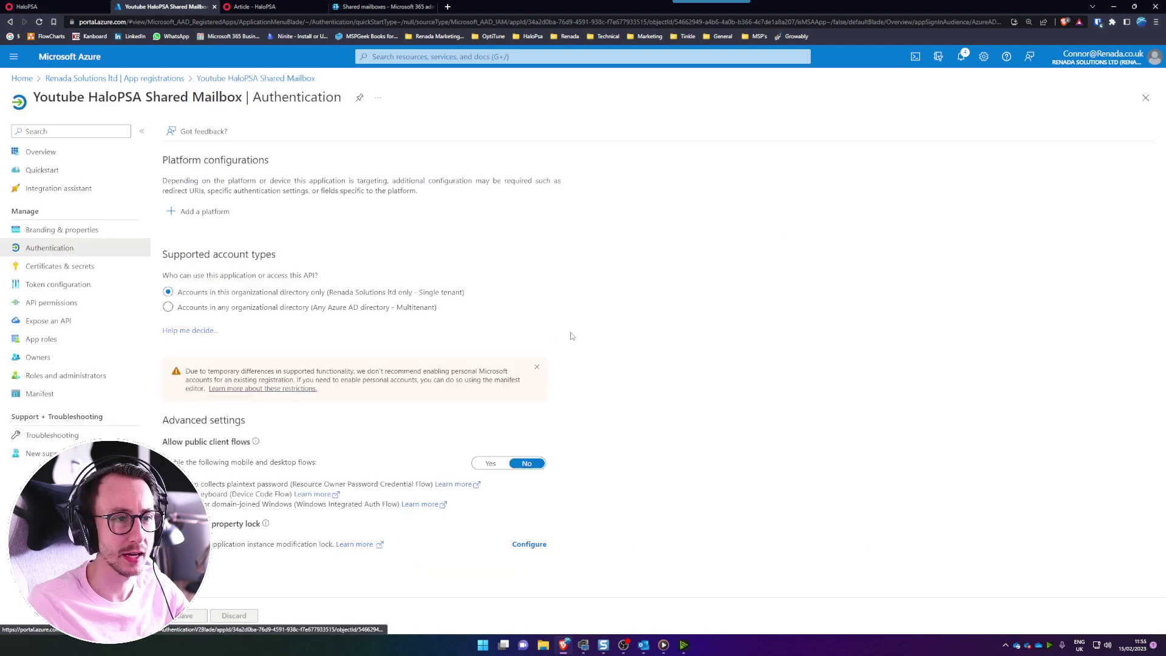
click(209, 214)
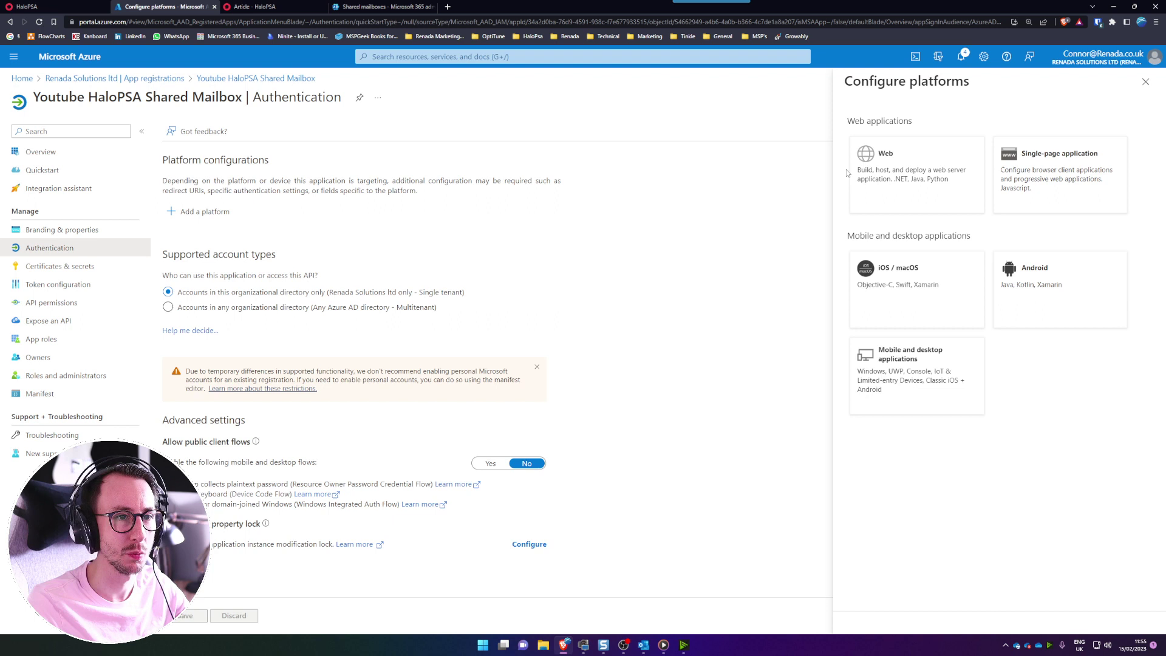
click(899, 168)
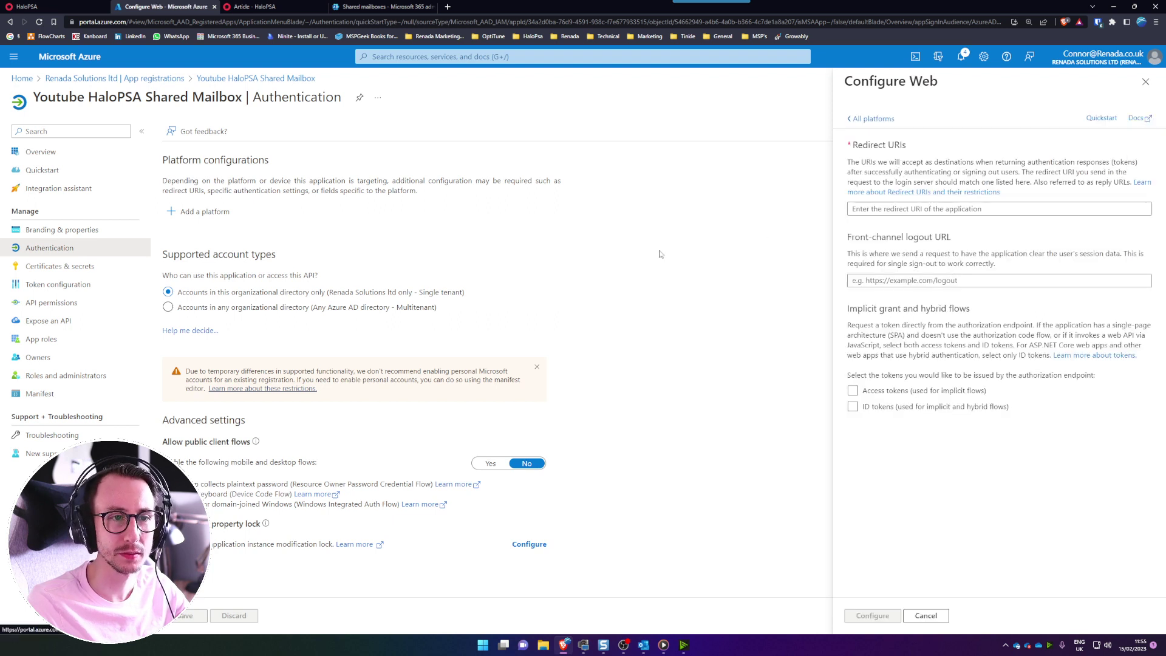
click(901, 209)
text(https://renada.halopsa.com/)
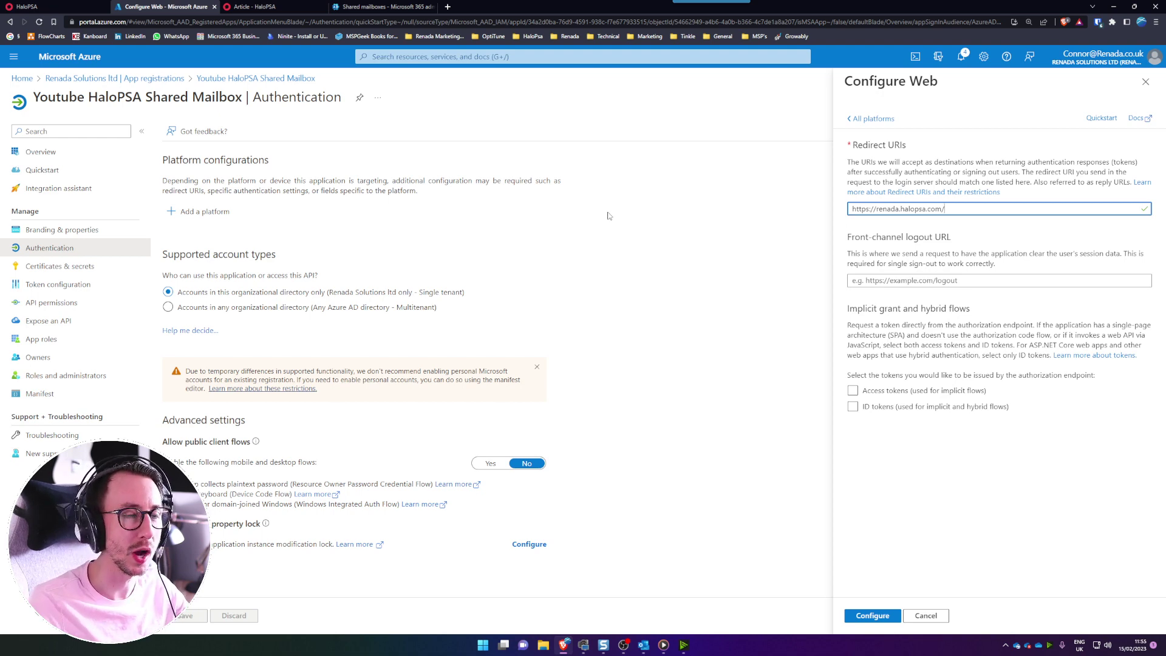
click(257, 8)
scroll(486, 230, up, 15)
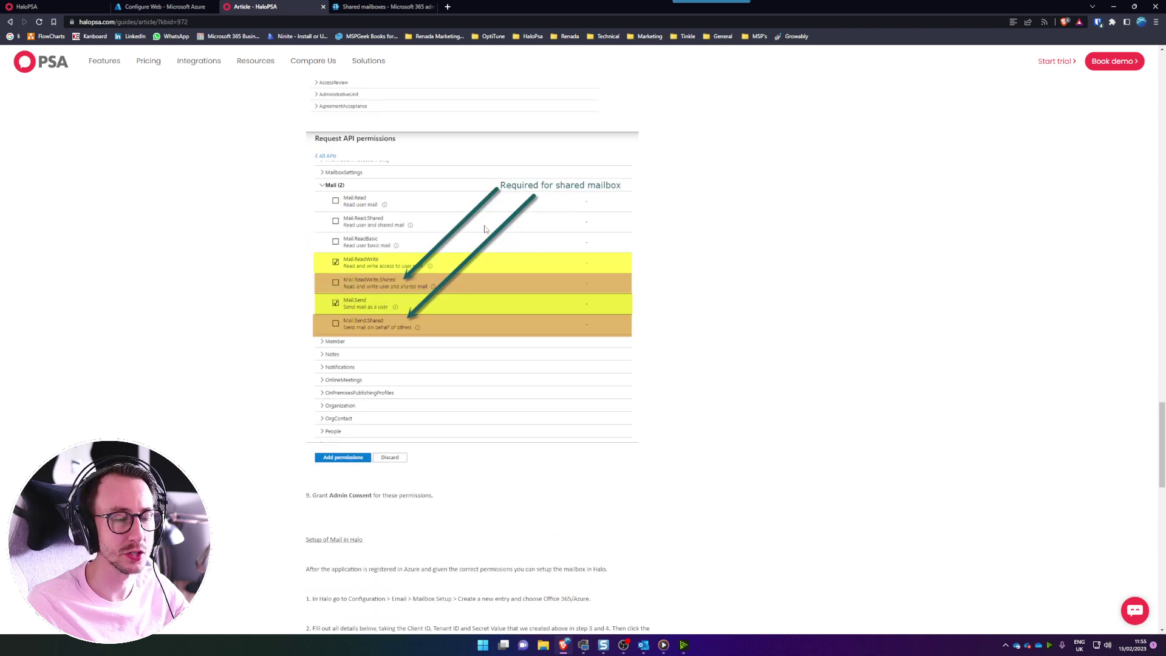
- Copy the /azure/auth suffix from step 2 of the guide and go back to Azure's Configure Web pane
scroll(484, 230, up, 10)
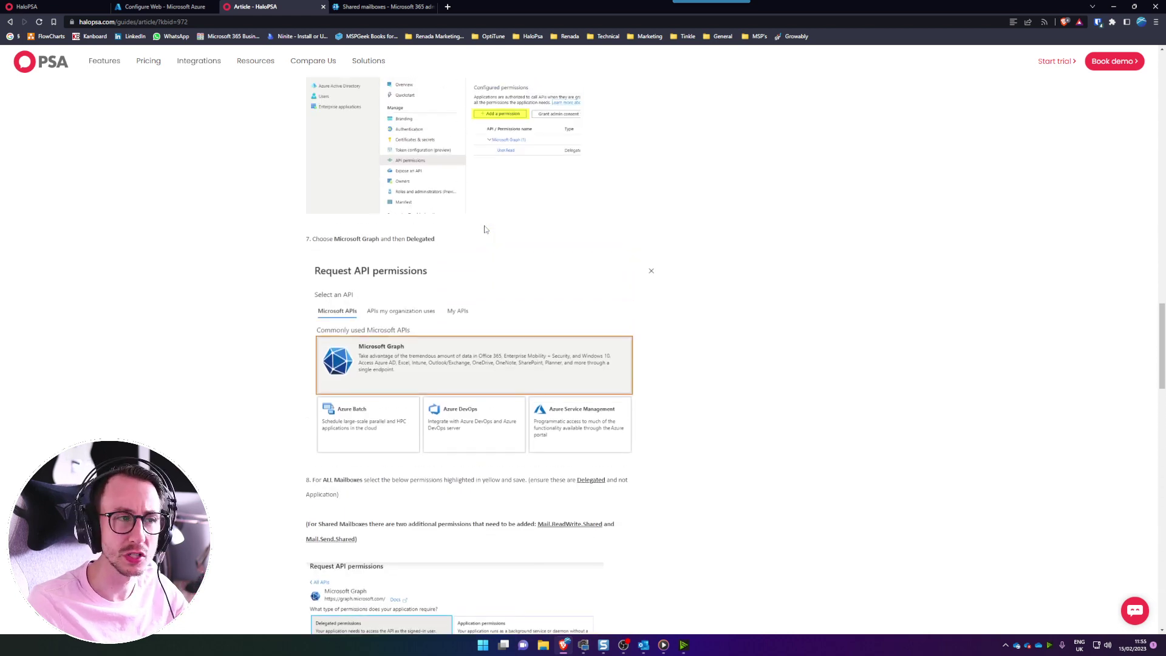
scroll(485, 230, up, 10)
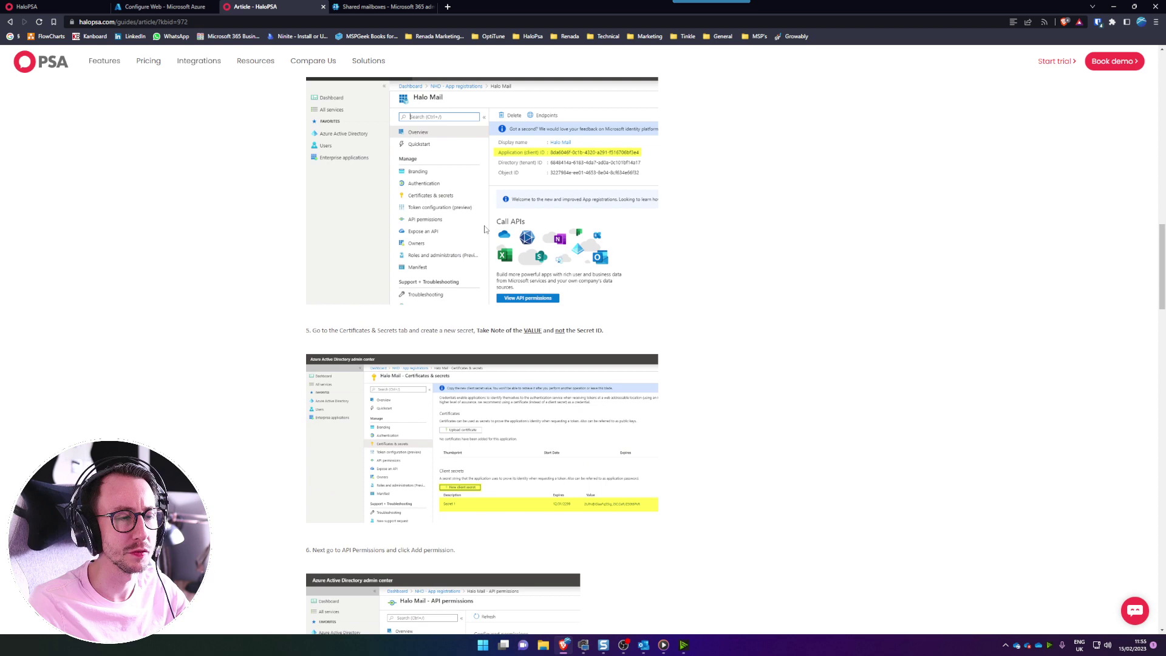
scroll(485, 229, up, 8)
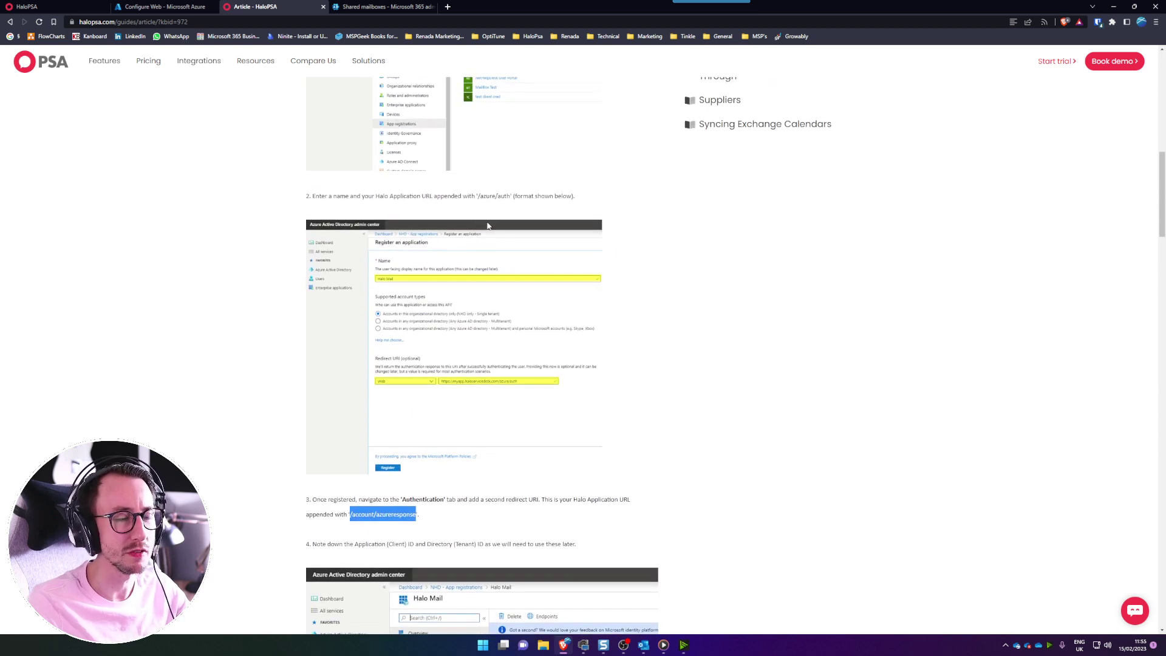
drag(476, 197, 509, 204)
key(ctrl+c)
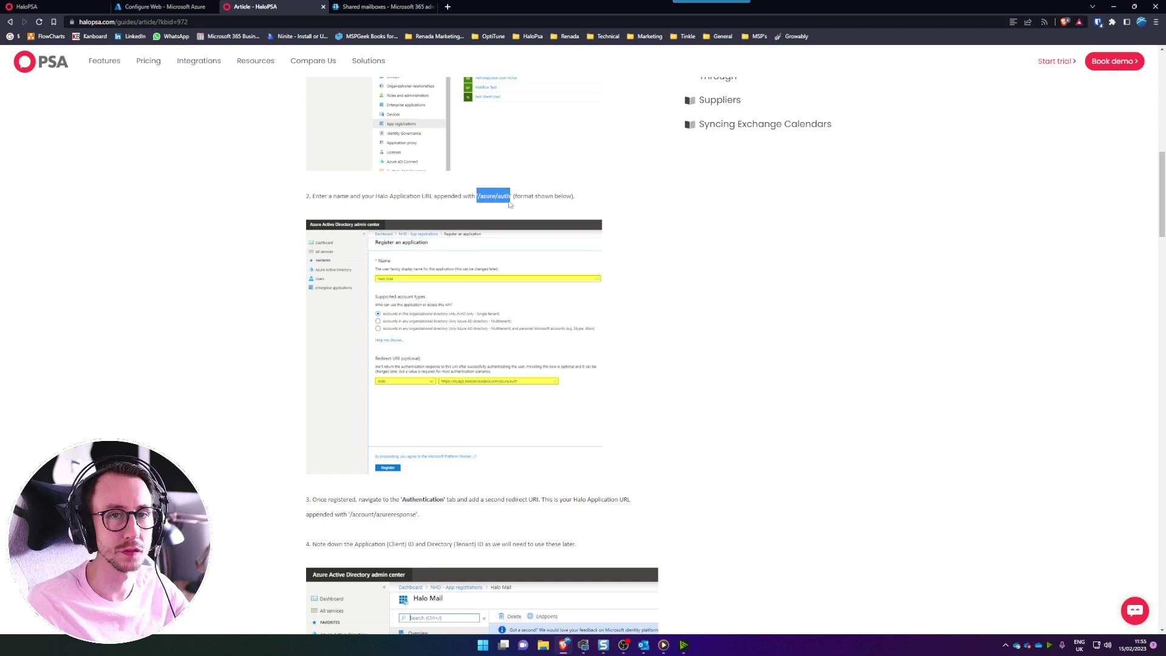
click(341, 6)
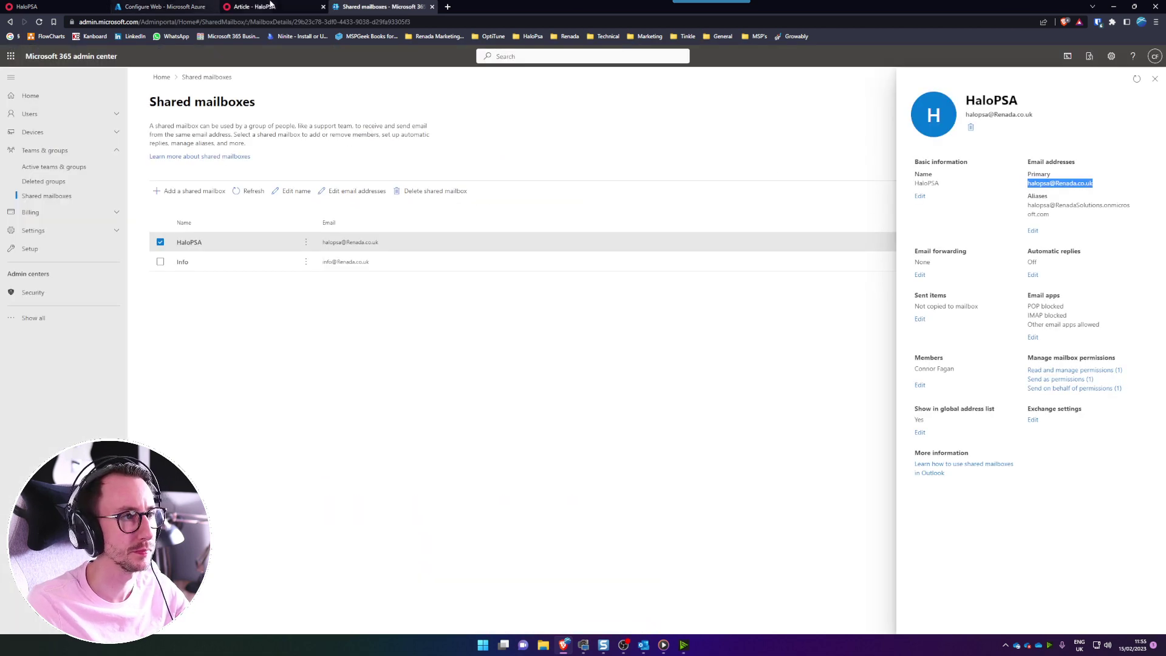
click(164, 6)
key(ctrl+v)
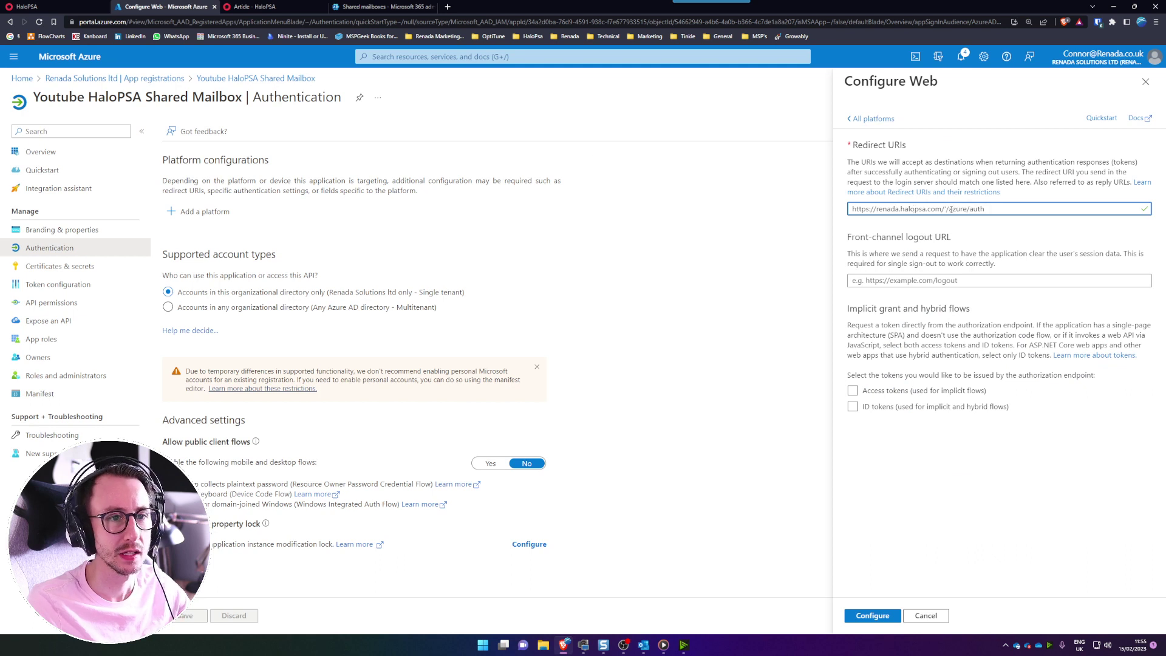
key(BackSpace)
key(BackSpace)
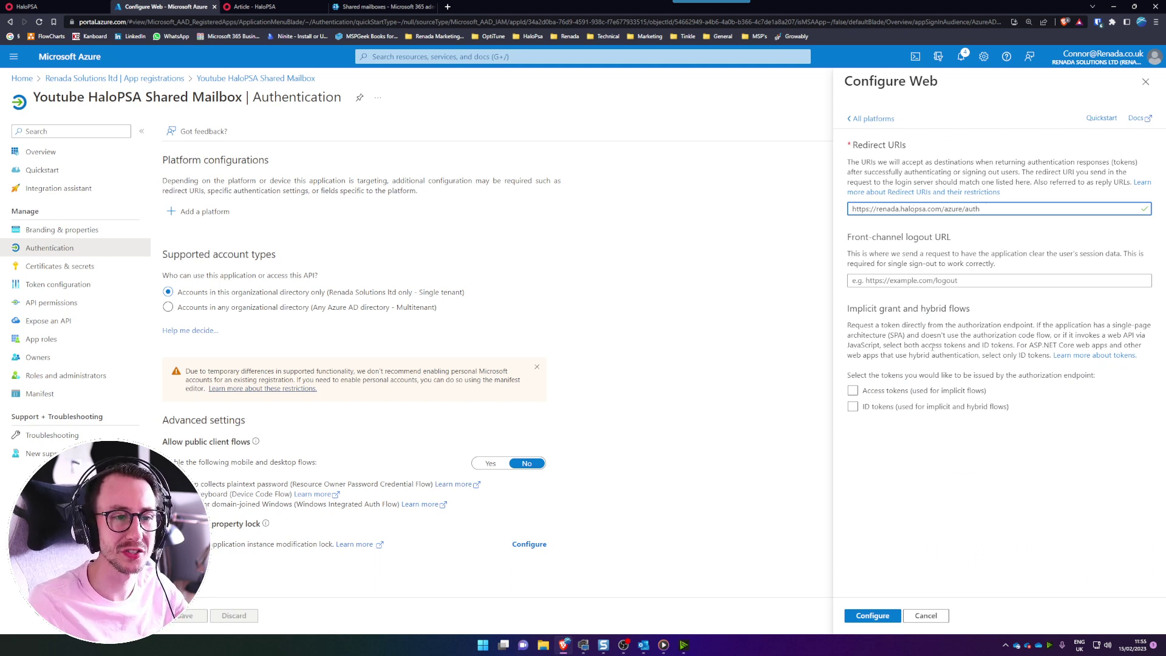
click(888, 396)
click(888, 407)
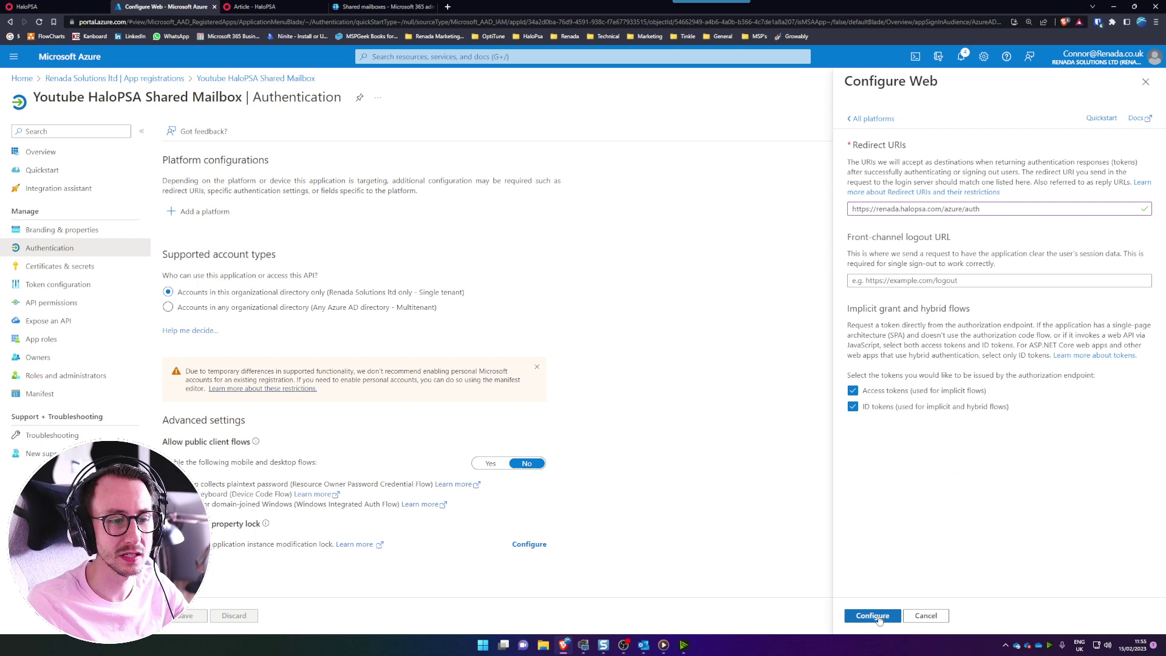
click(877, 619)
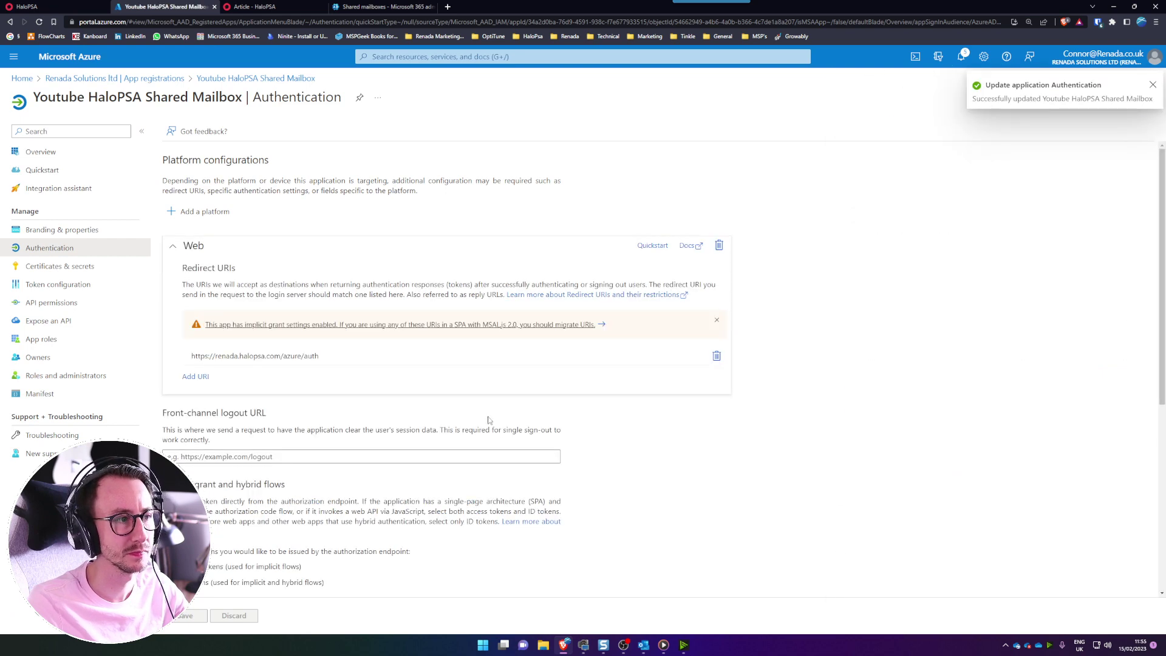
click(195, 377)
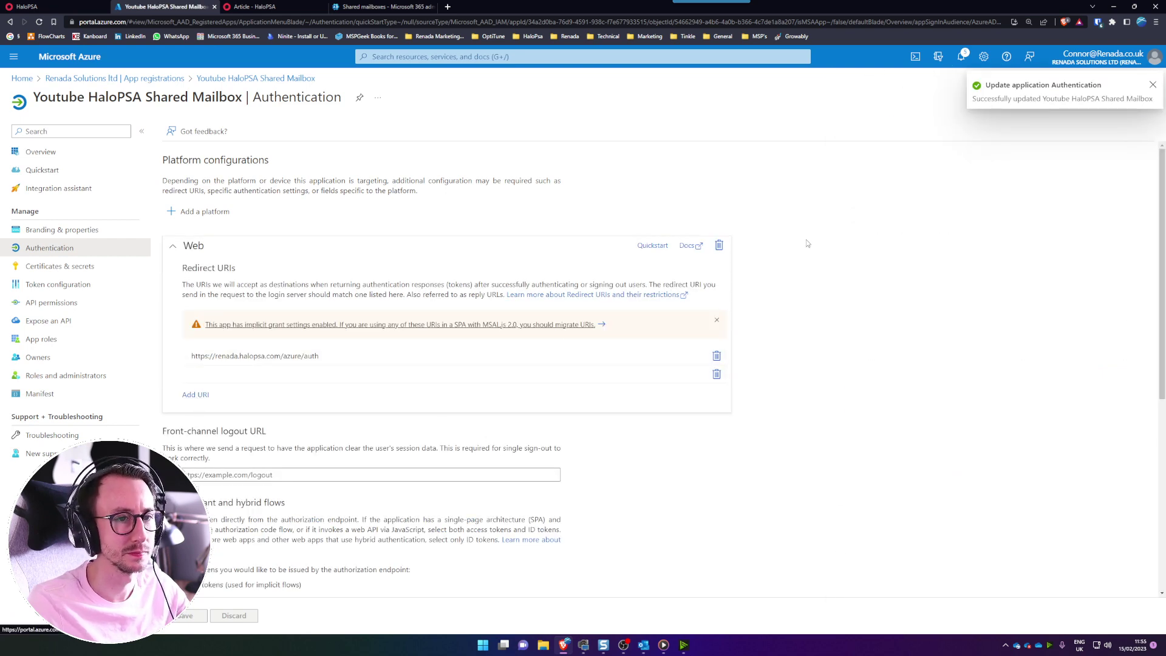
click(294, 378)
text(/azure/auth)
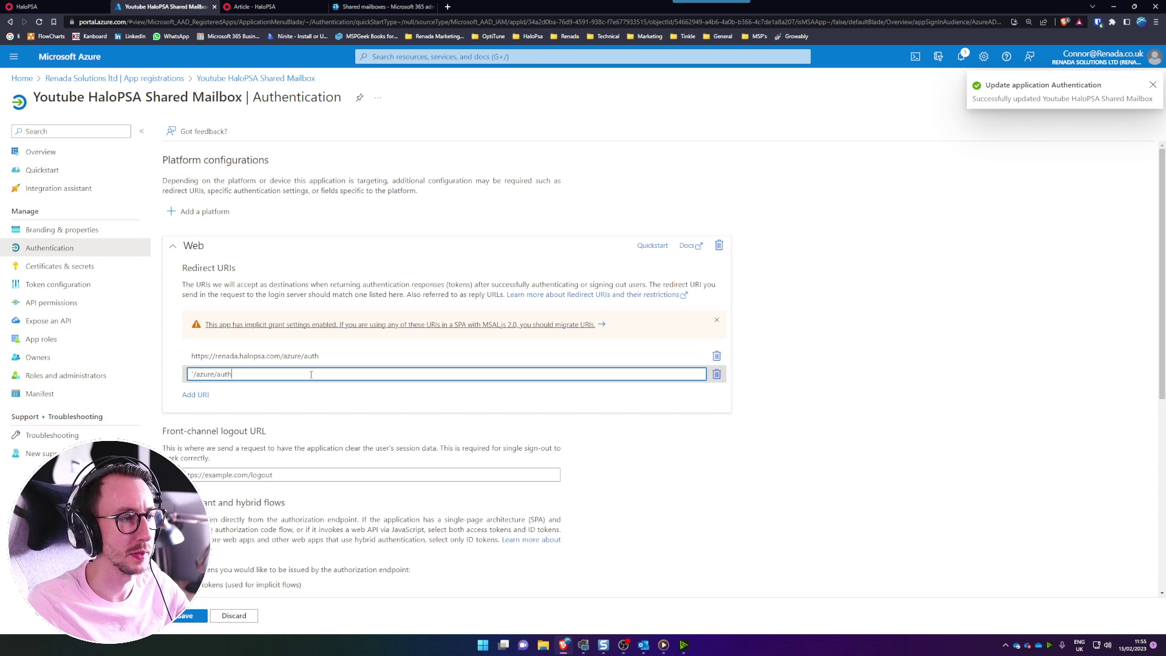
click(322, 357)
key(ctrl+a)
key(ctrl+c)
click(307, 374)
key(ctrl+a)
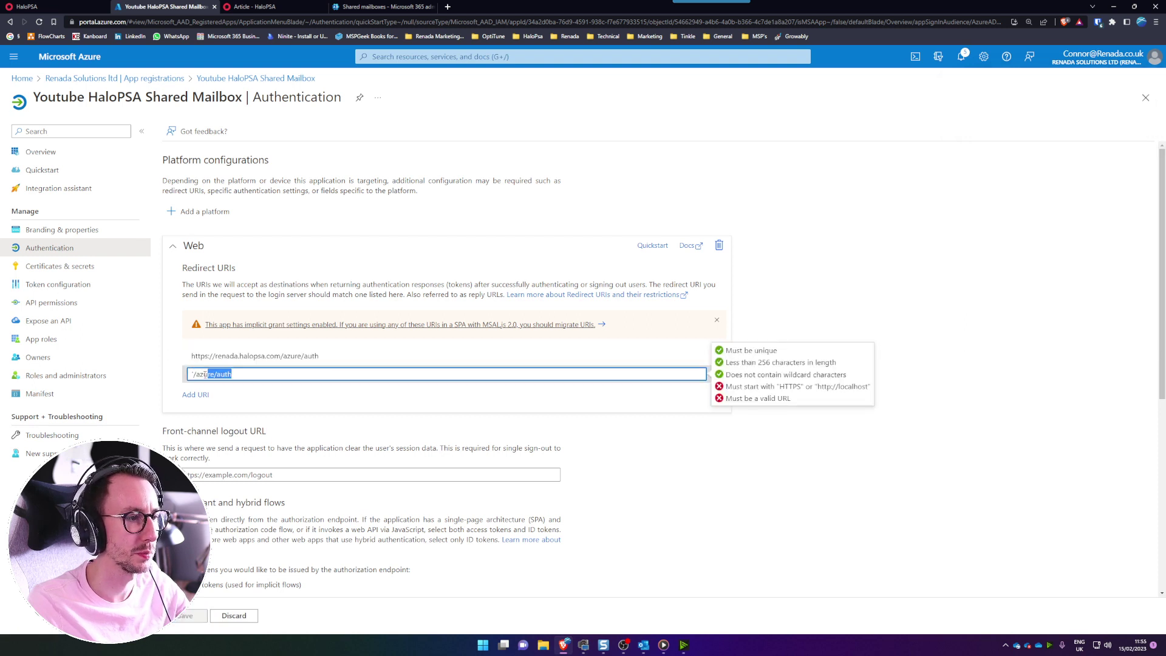
key(ctrl+v)
key(ctrl+shift+Left)
key(ctrl+shift+Left)
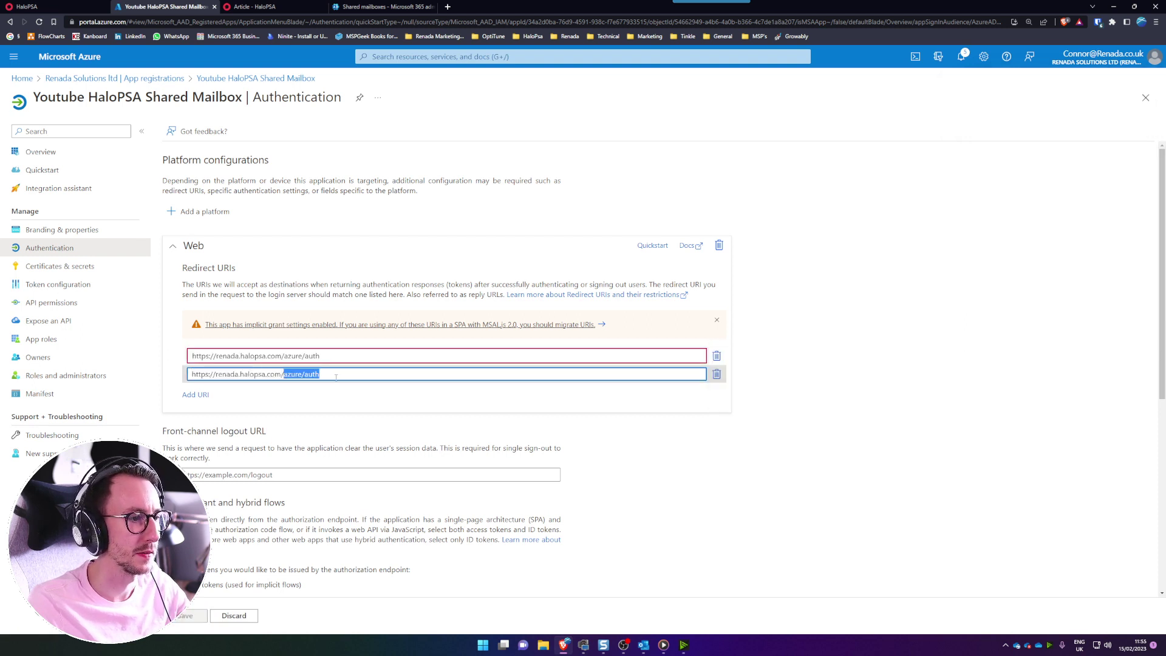
text(account/az)
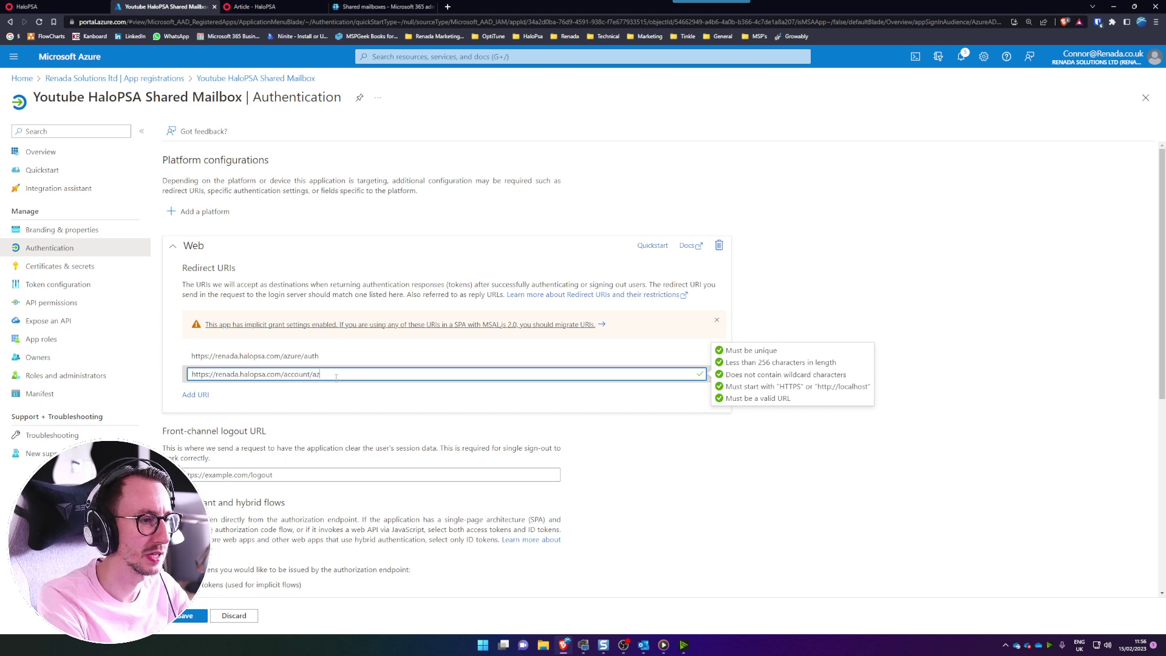
text(ureresponse)
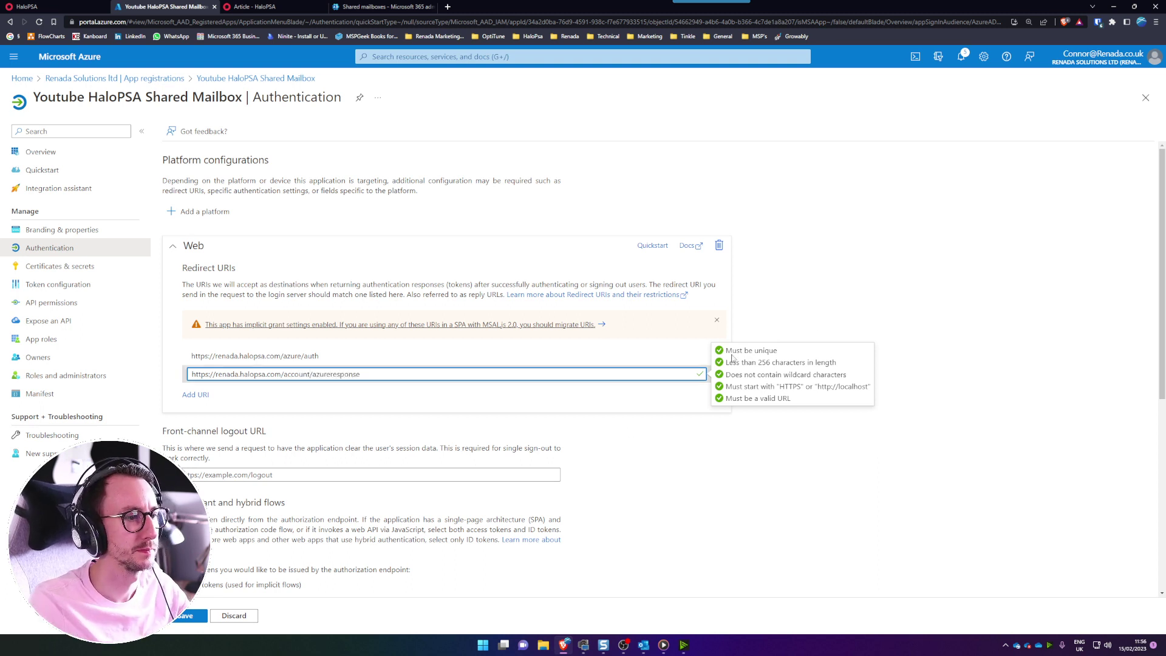
click(823, 317)
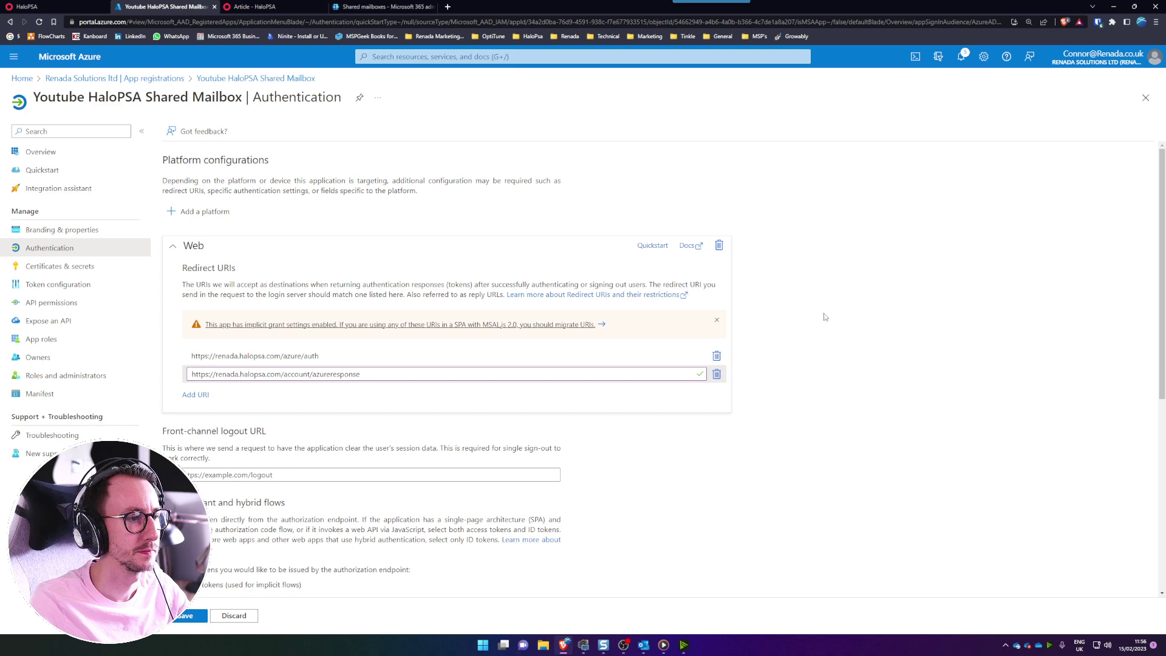
- Copy the /account/azureresponse suffix from step 3 of the guide and return to Azure
click(350, 6)
click(255, 7)
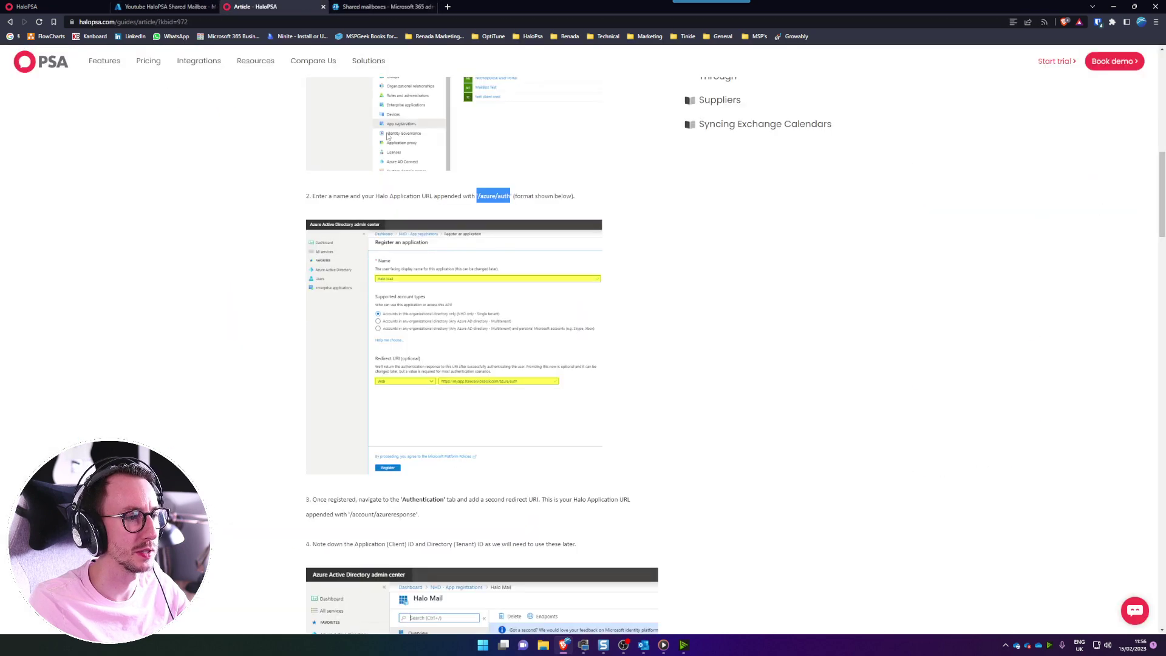
scroll(404, 497, down, 1)
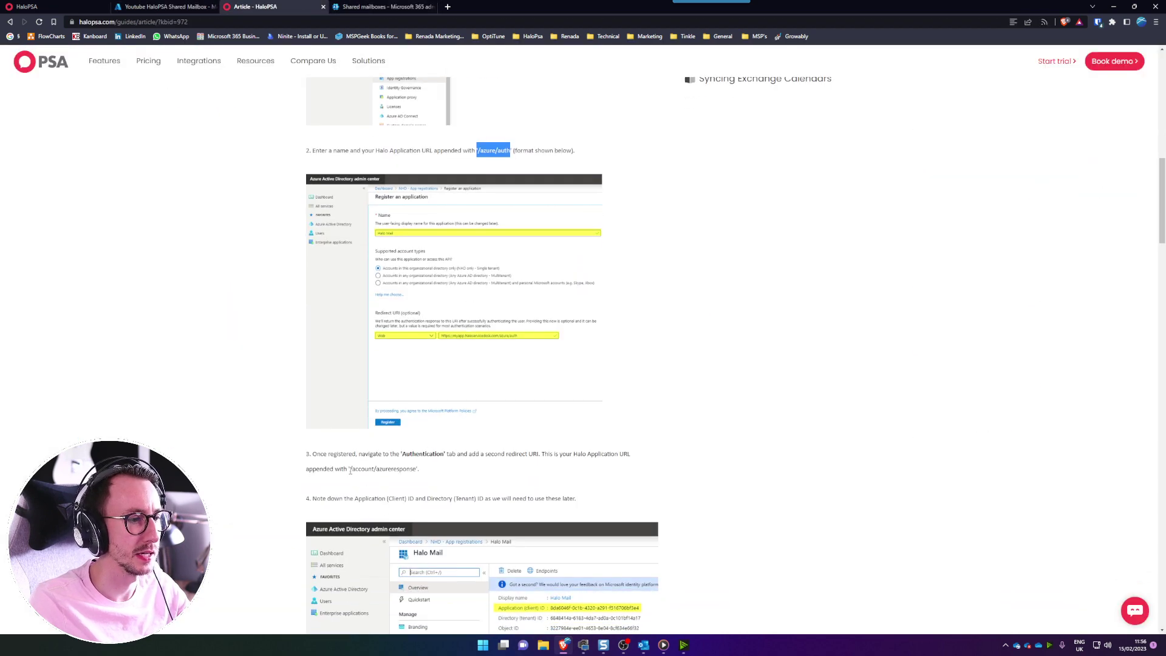
drag(351, 471, 417, 471)
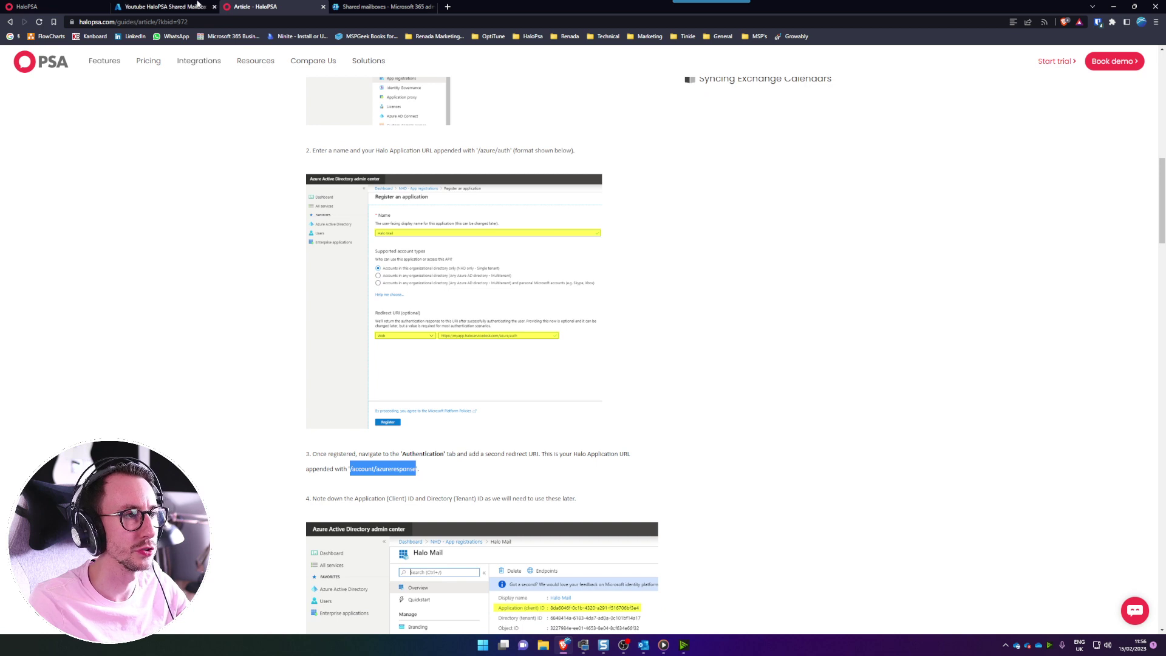
click(164, 6)
- Verify the account/azureresponse redirect URI and save both redirect URIs
triple_click(367, 375)
click(367, 374)
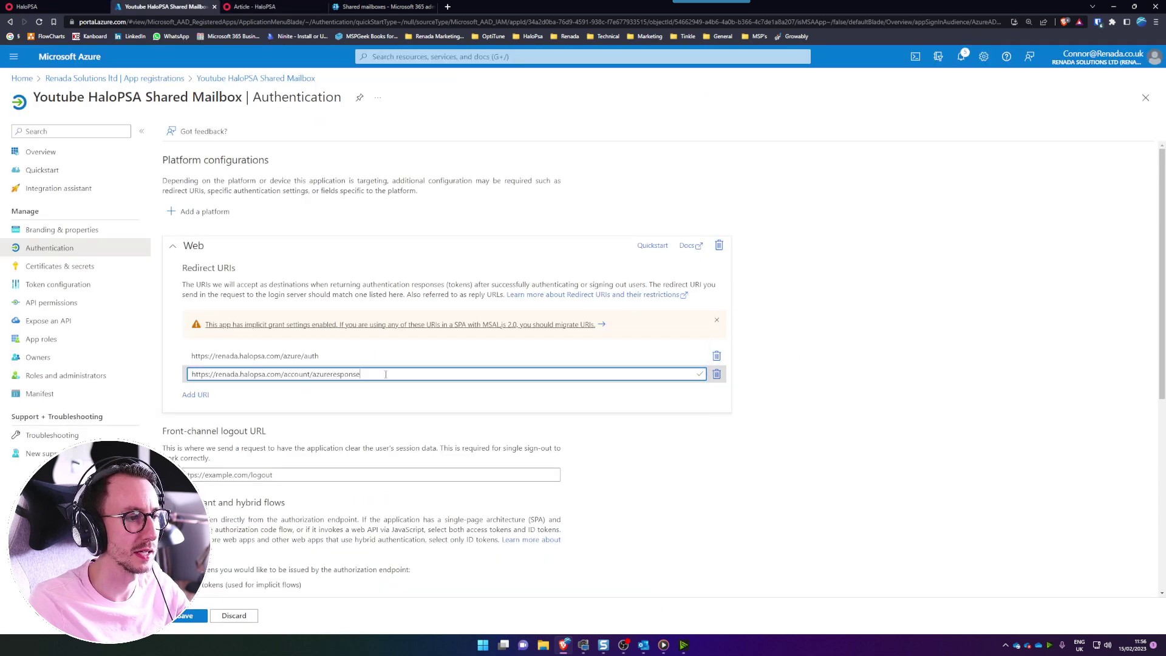
drag(361, 374, 281, 389)
click(282, 389)
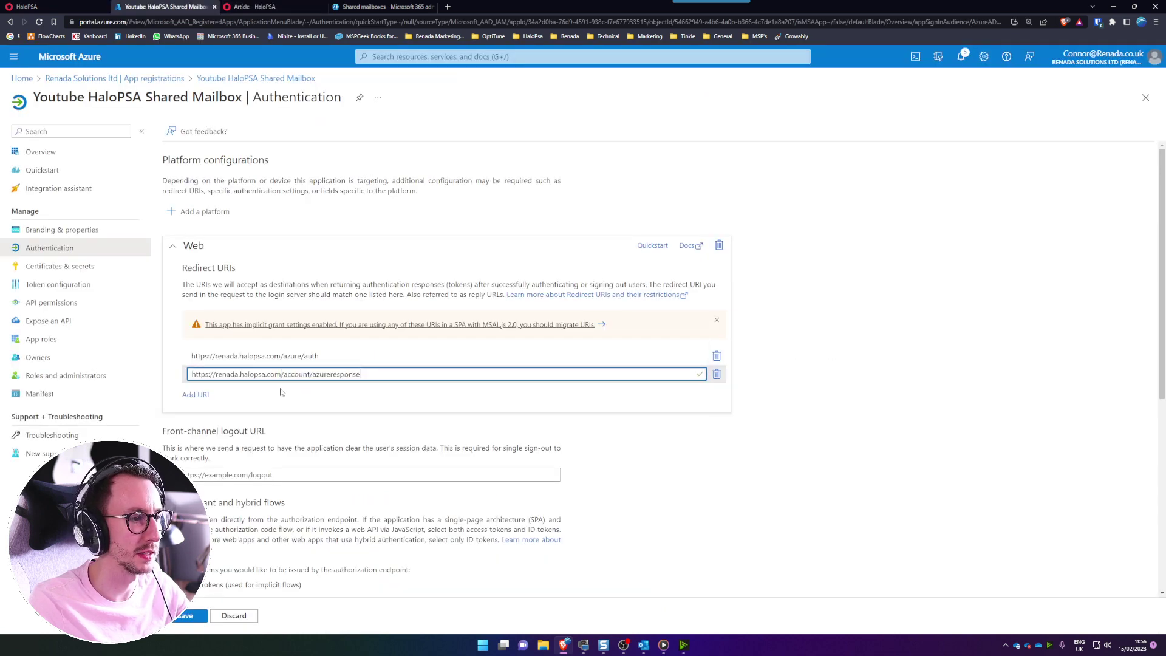
click(843, 396)
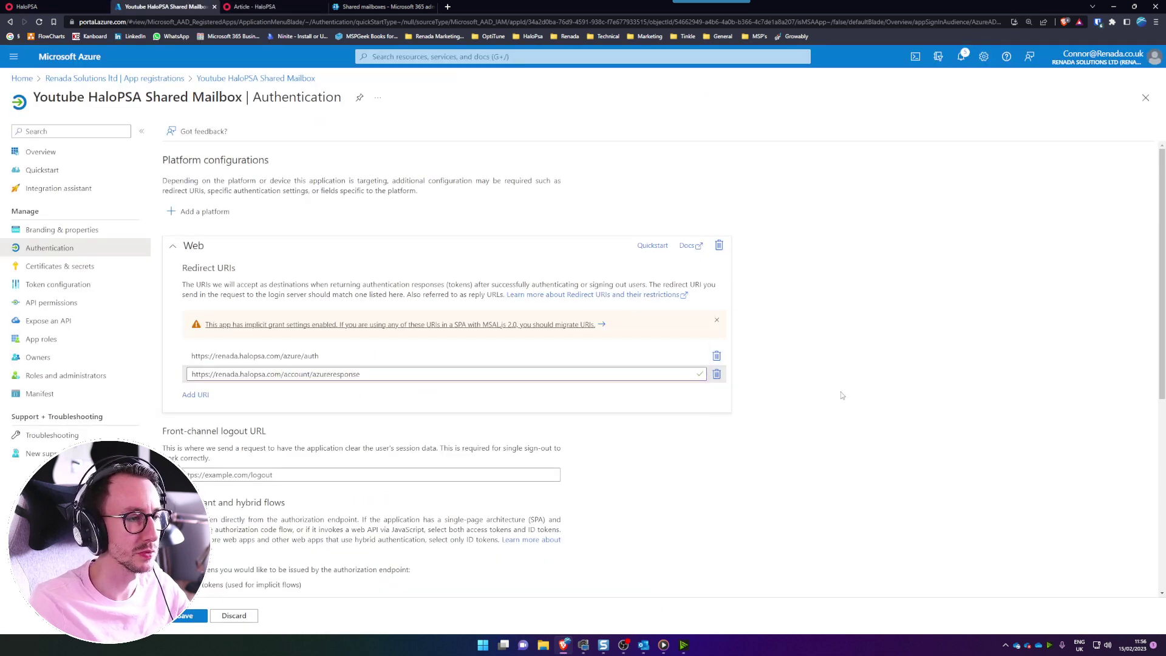
click(194, 616)
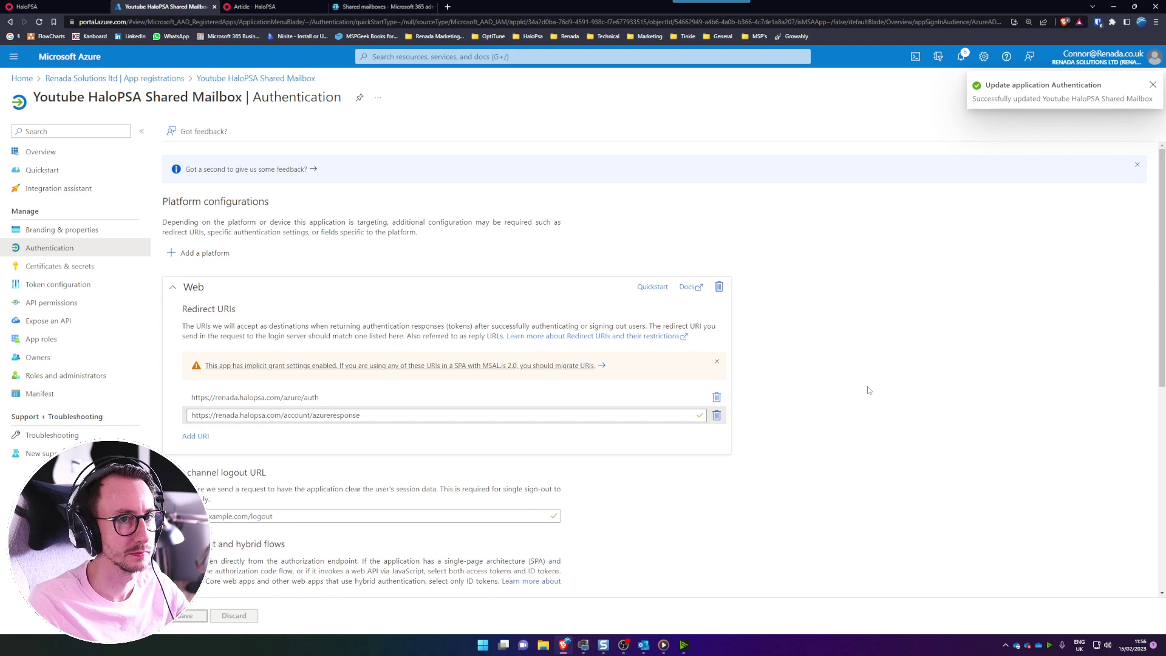
click(1153, 86)
- Review the app's overview and authentication pages, then return to HaloPSA's mailbox page
click(68, 154)
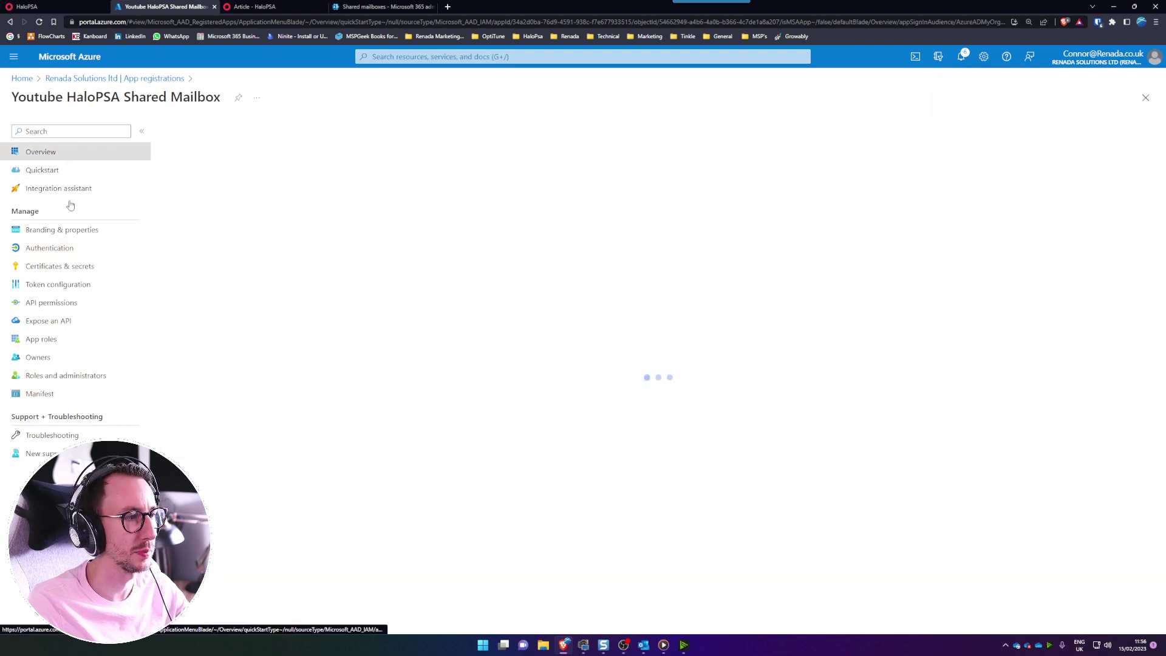
click(77, 250)
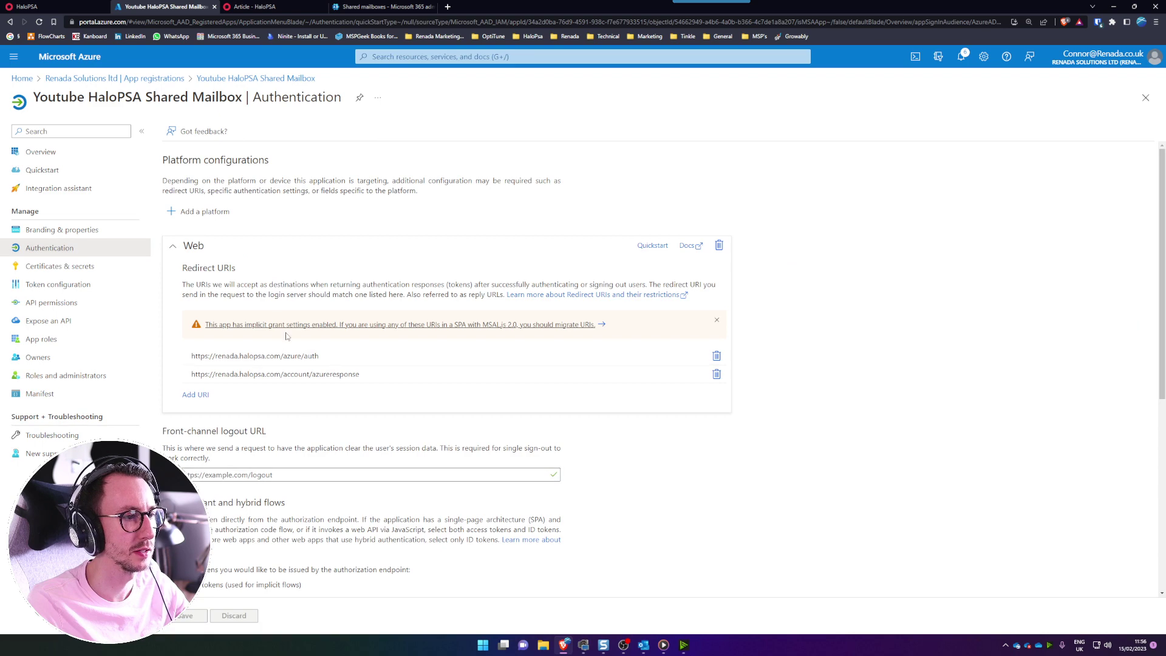
click(65, 153)
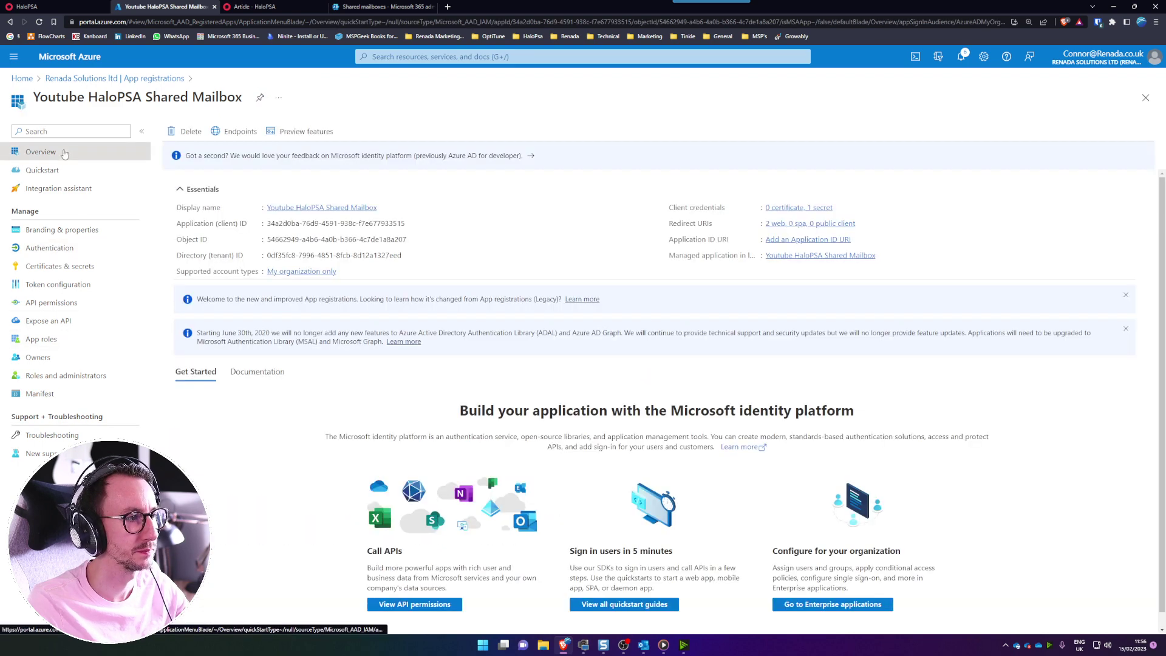
click(80, 5)
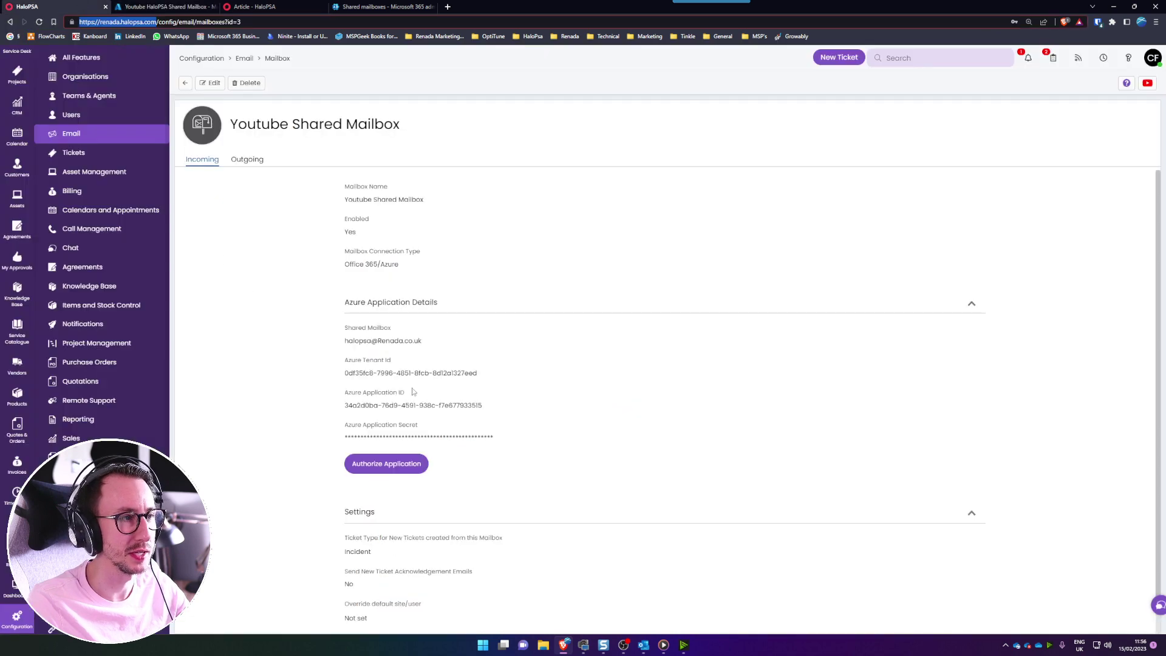
- Authorise the Azure app with the admin Microsoft account, accepting permissions with organisation-wide consent
click(386, 464)
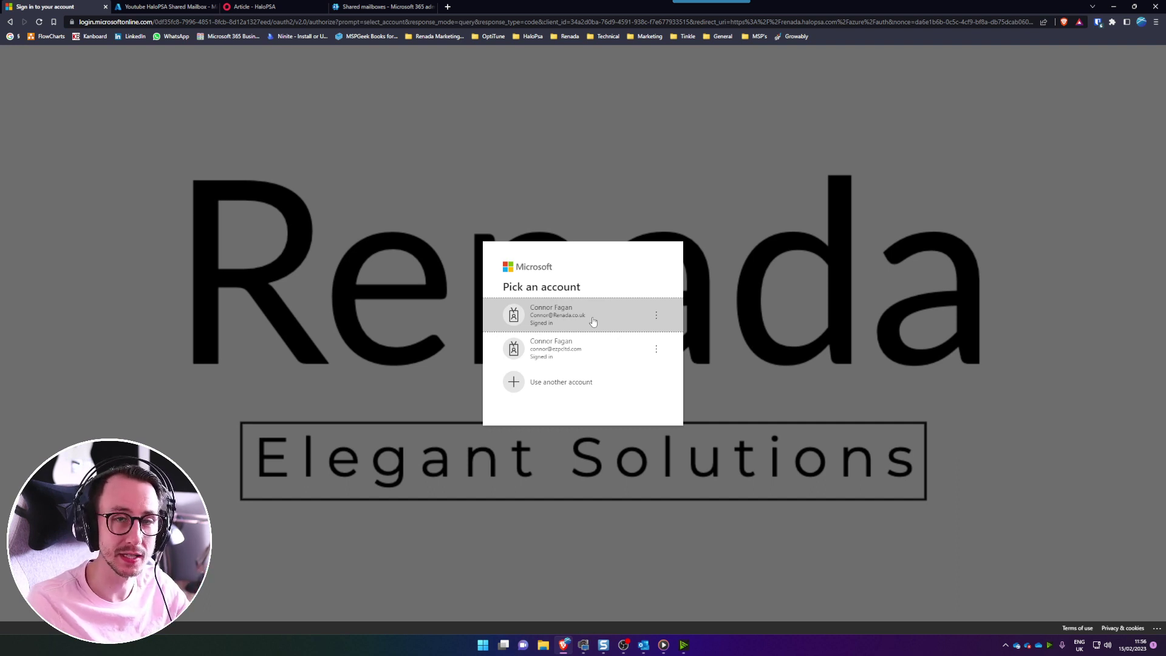
click(593, 321)
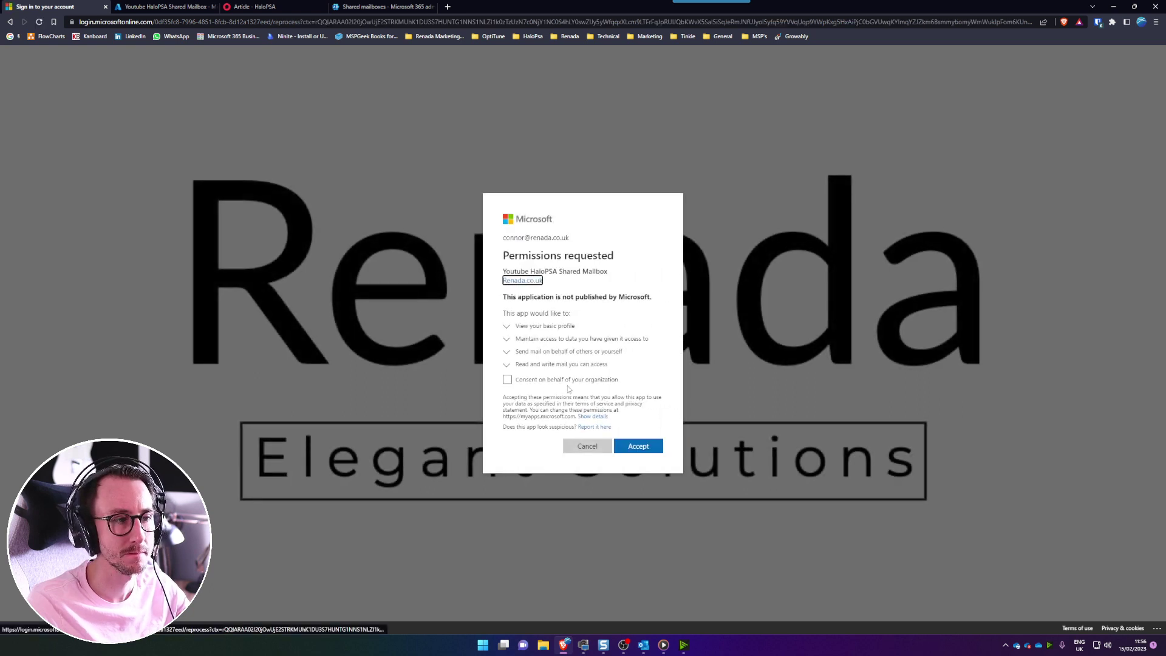
click(540, 368)
click(639, 460)
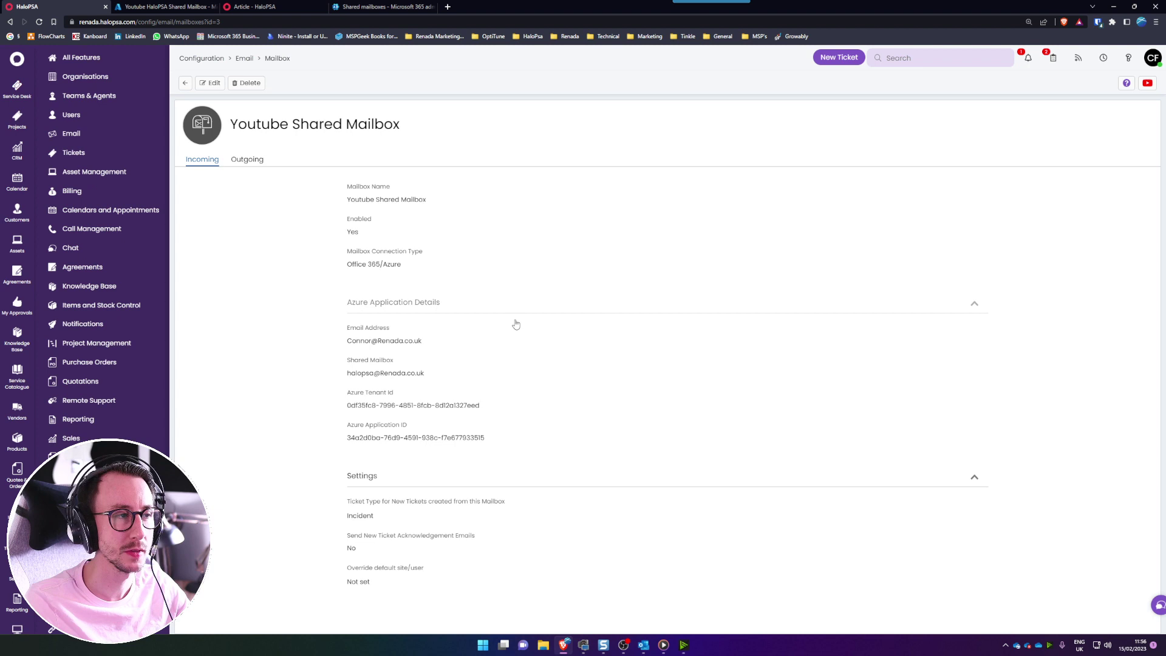
- On the Email configuration page, review the option showing mailbox names in From dropdowns
click(247, 63)
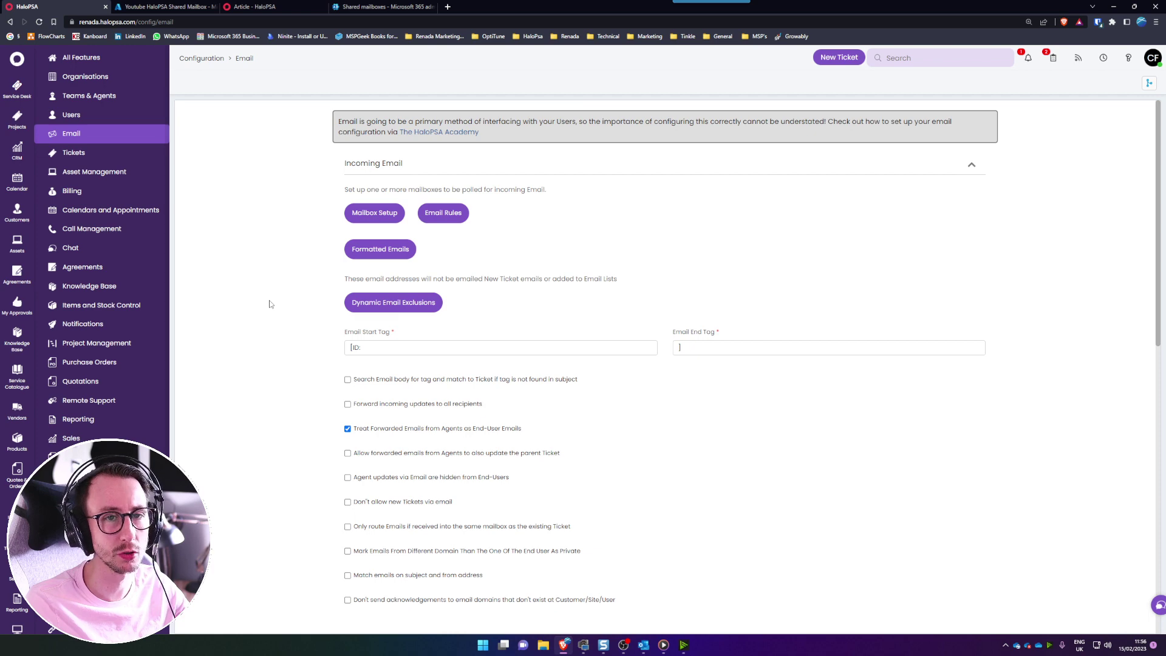
scroll(270, 303, down, 20)
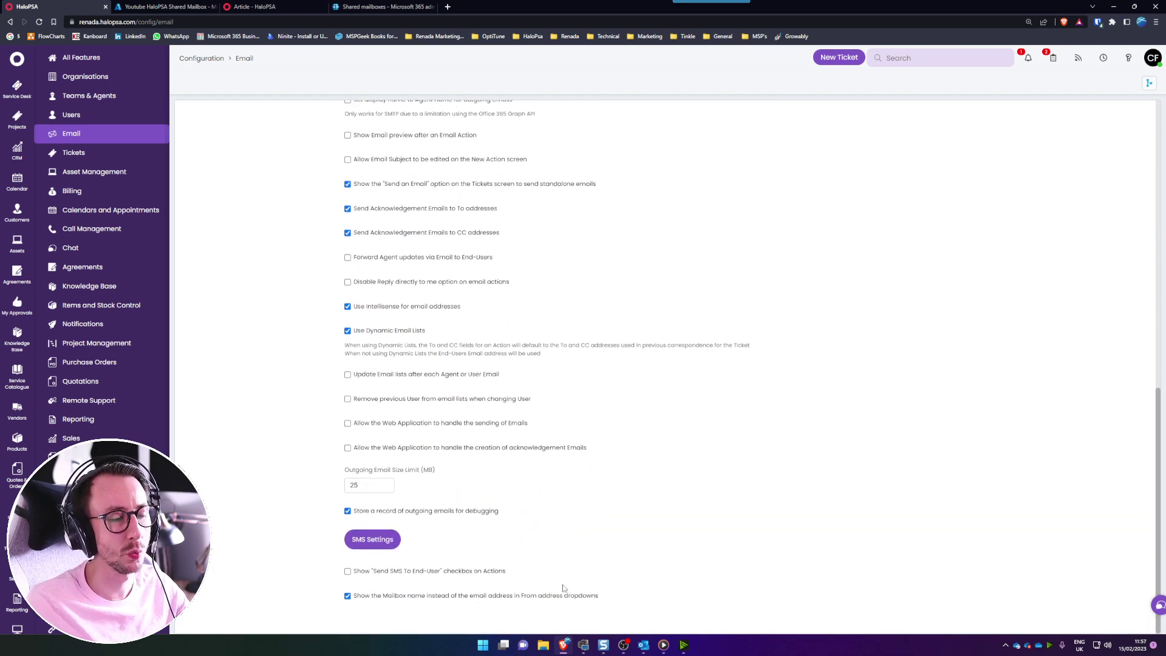
drag(605, 603, 354, 617)
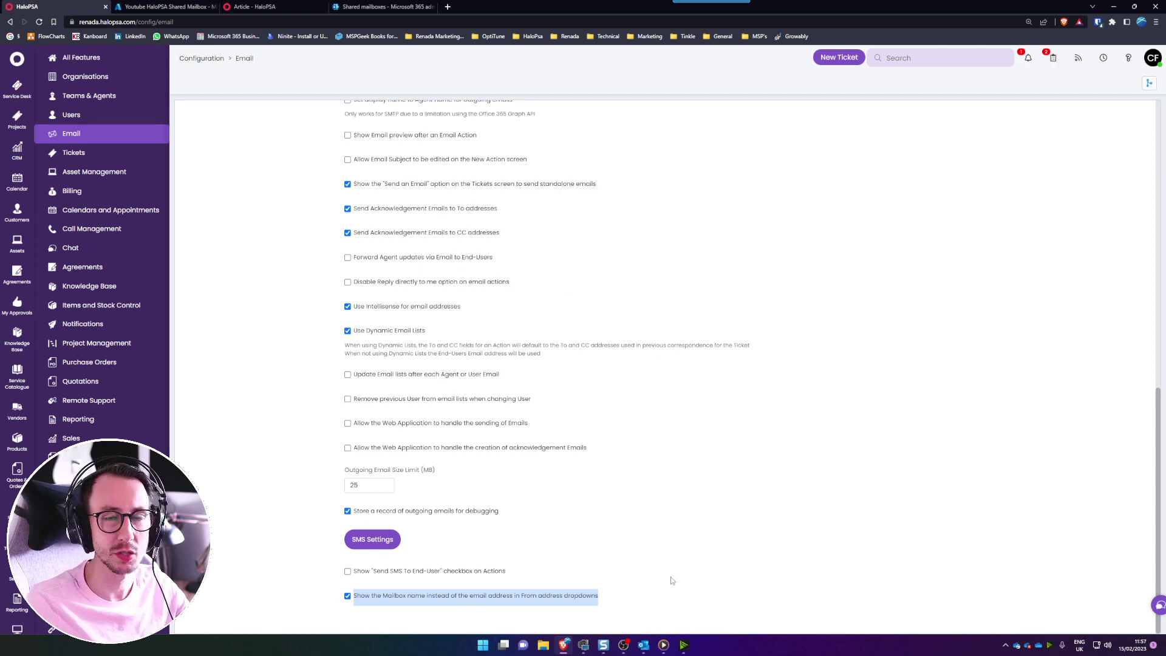
scroll(672, 581, up, 15)
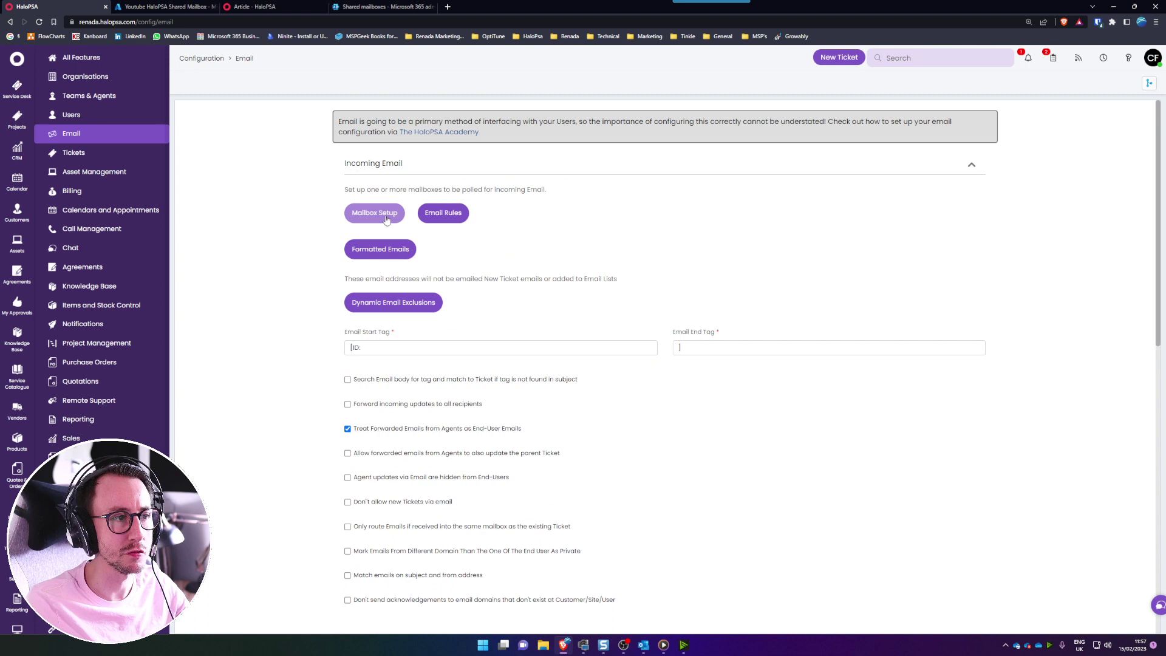
- Check the configured mailboxes list, then review the two web application email-handling options
click(383, 216)
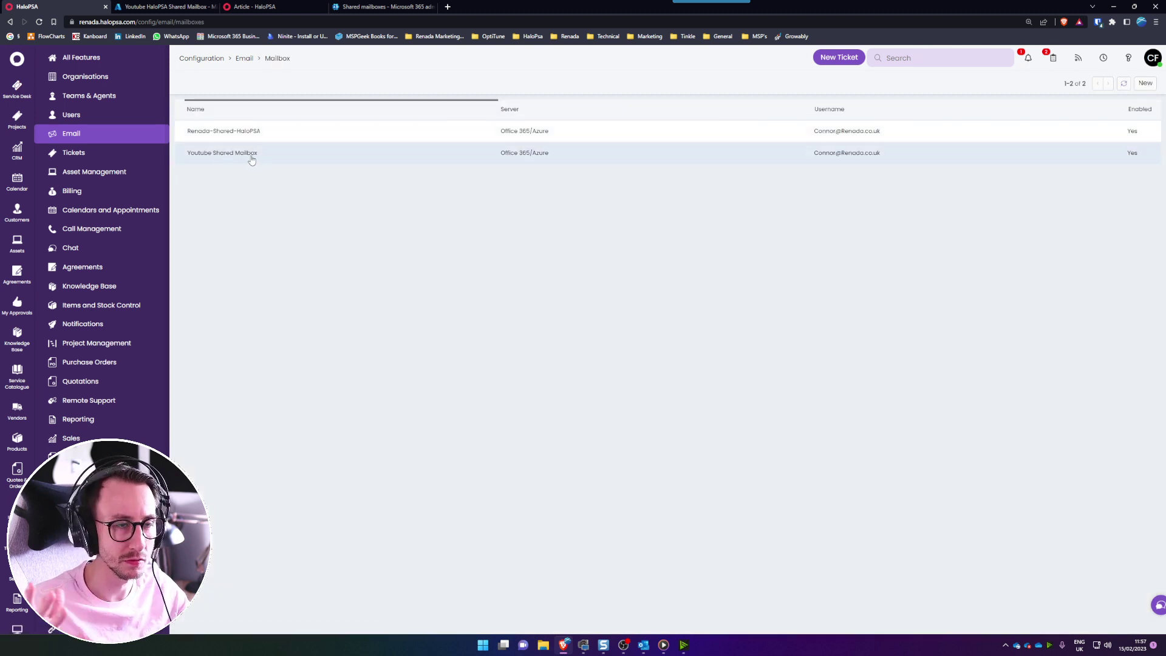
click(244, 59)
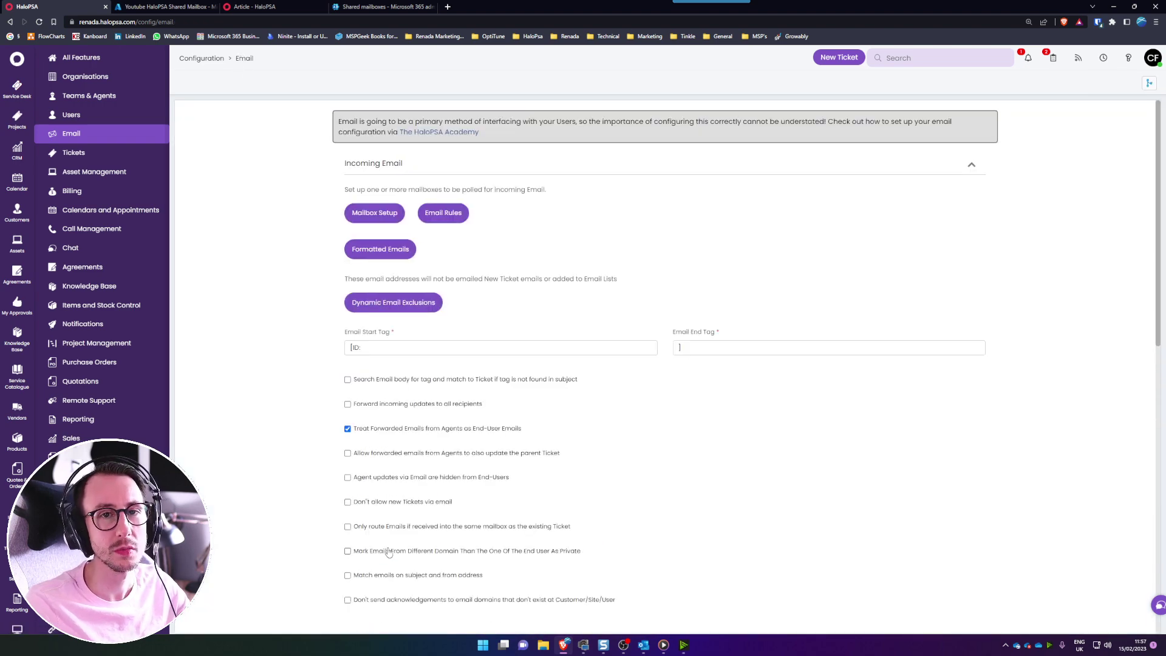
scroll(389, 552, down, 15)
drag(601, 450, 334, 432)
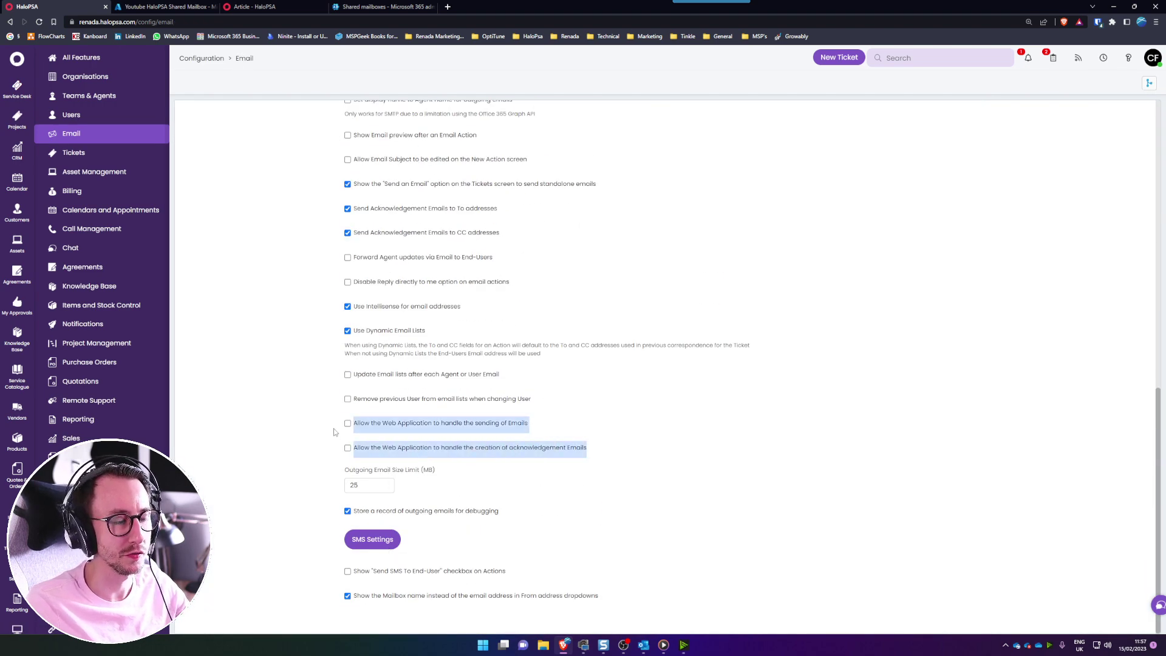
click(247, 398)
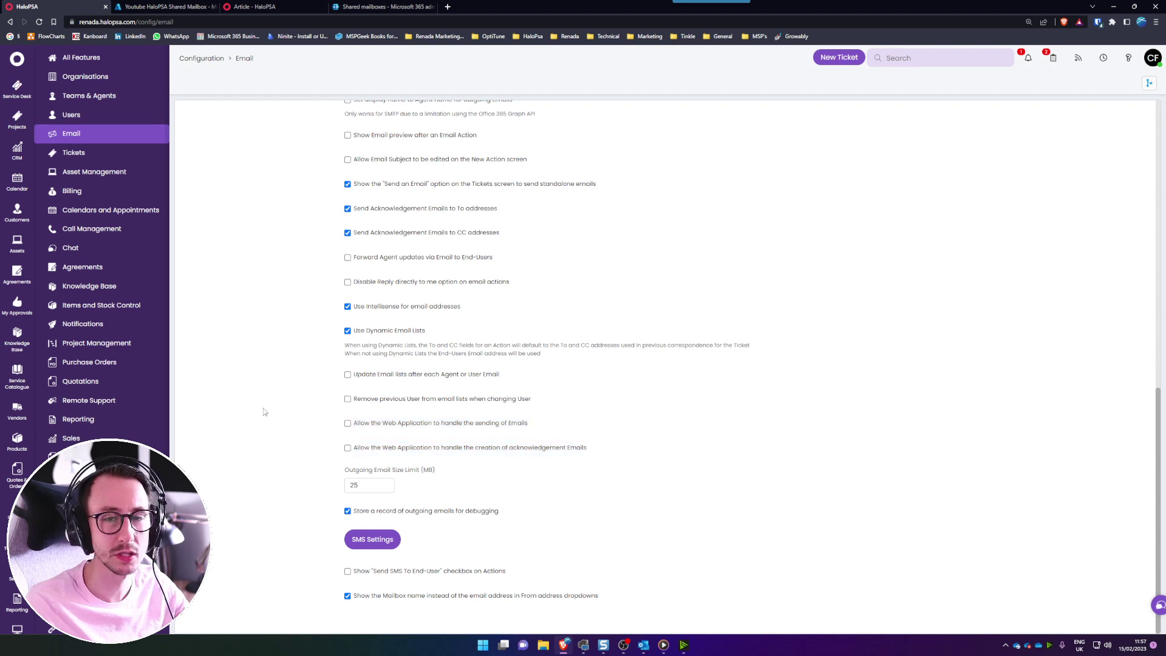
scroll(263, 411, up, 6)
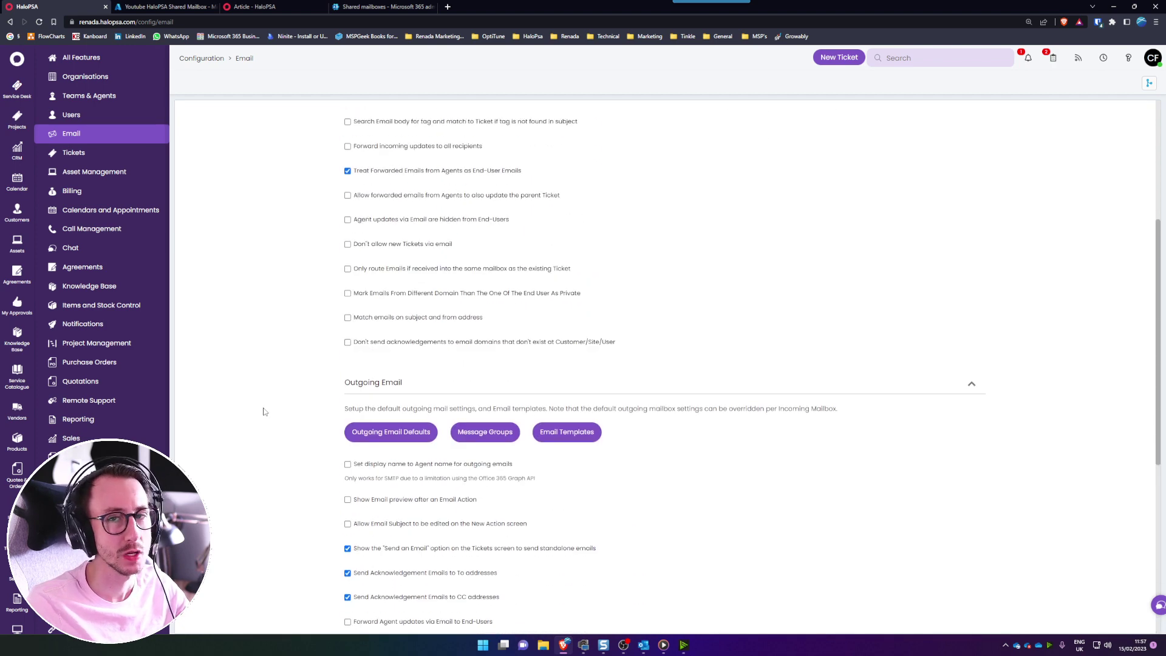
scroll(263, 412, up, 4)
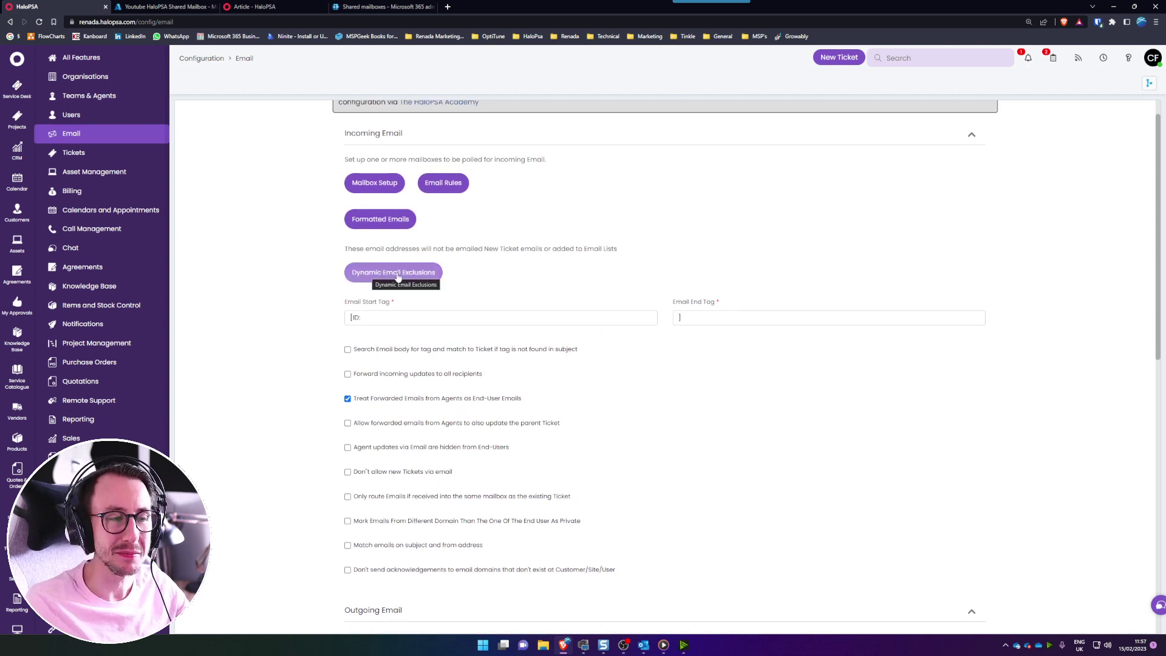
drag(345, 250, 622, 251)
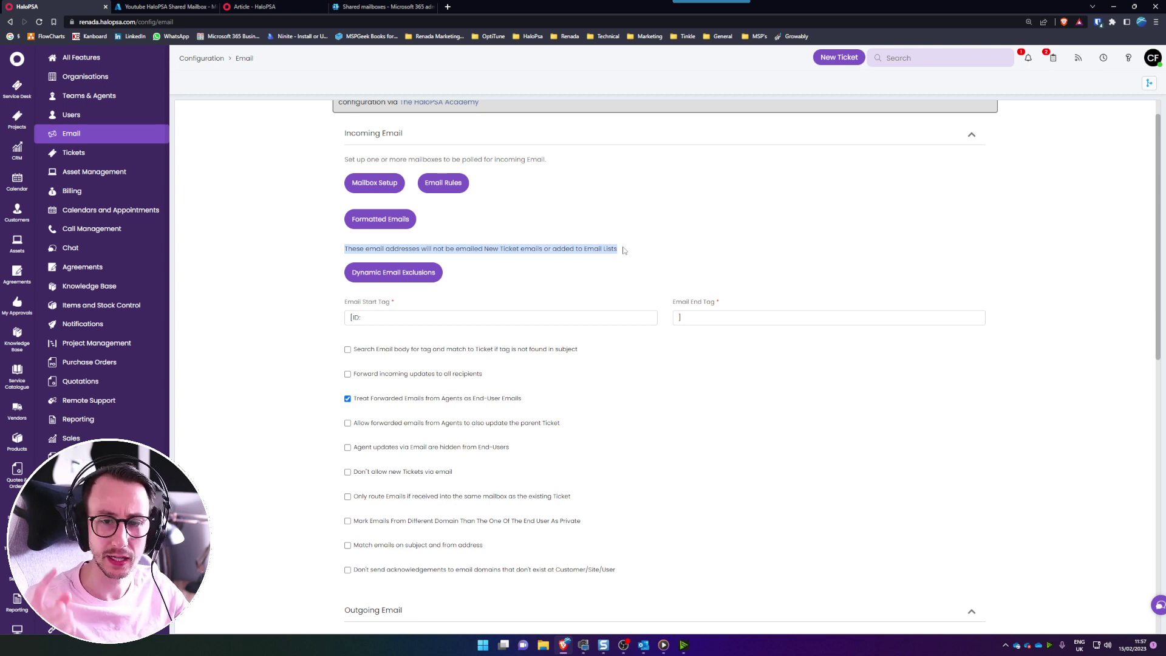
click(422, 276)
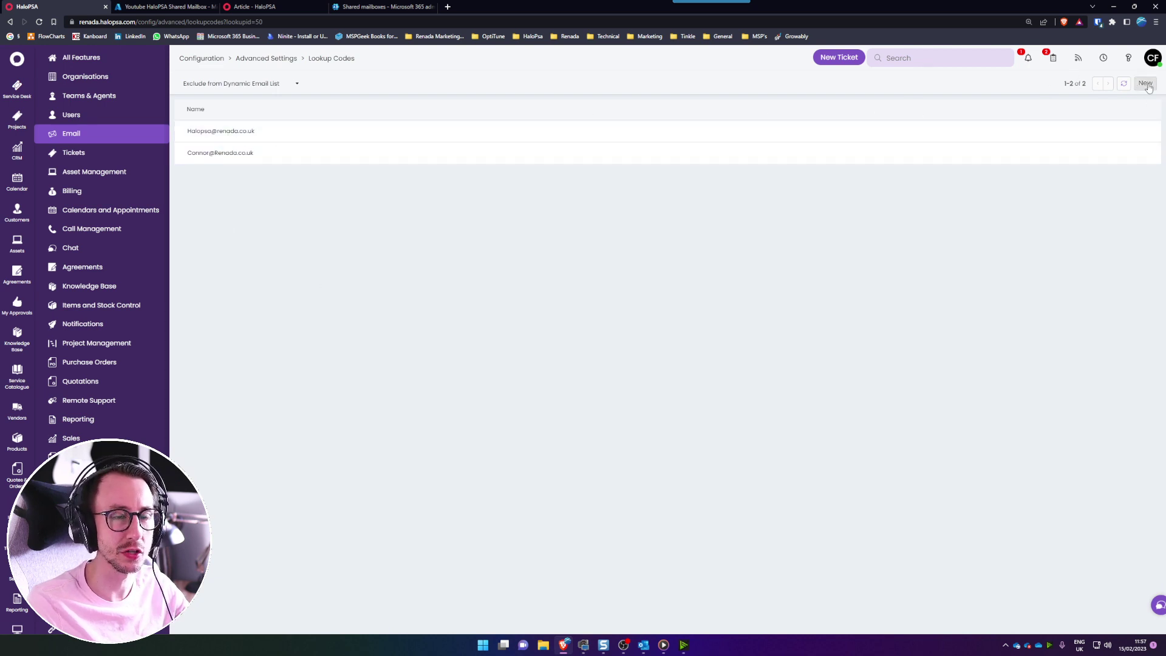
click(1146, 84)
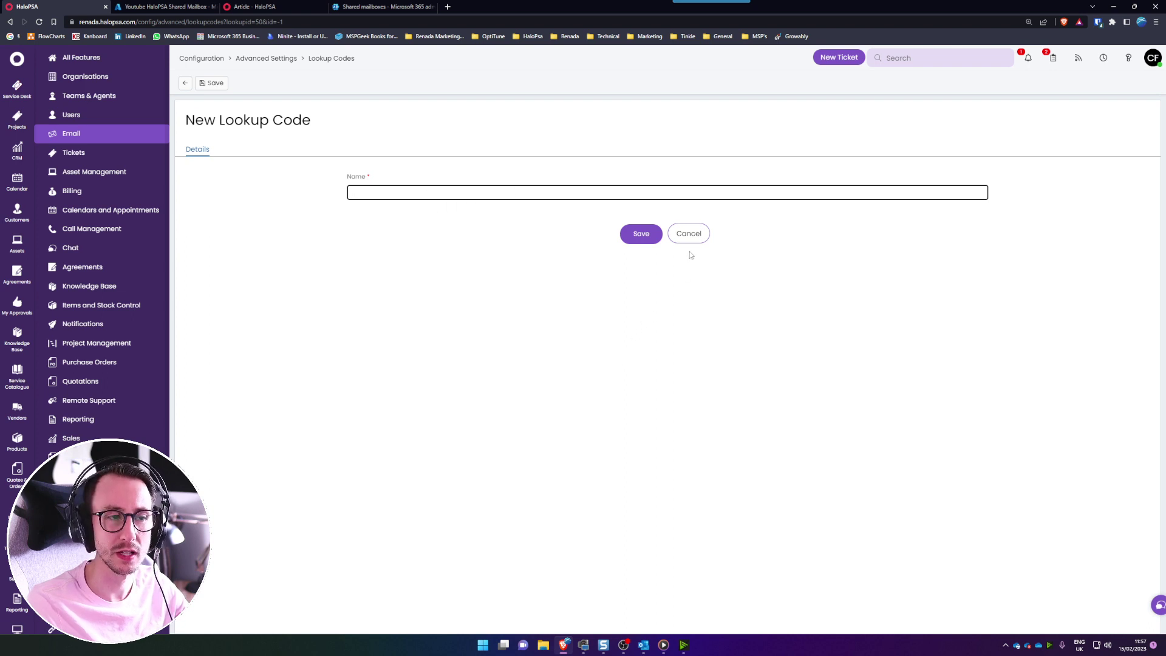
click(688, 236)
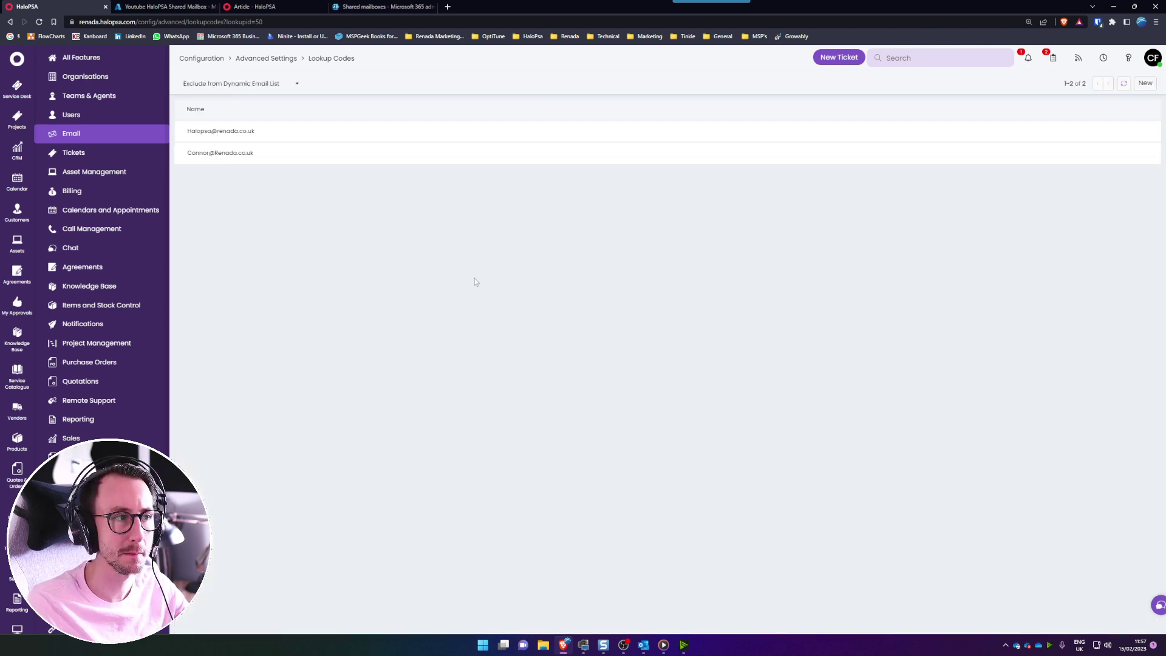
click(270, 59)
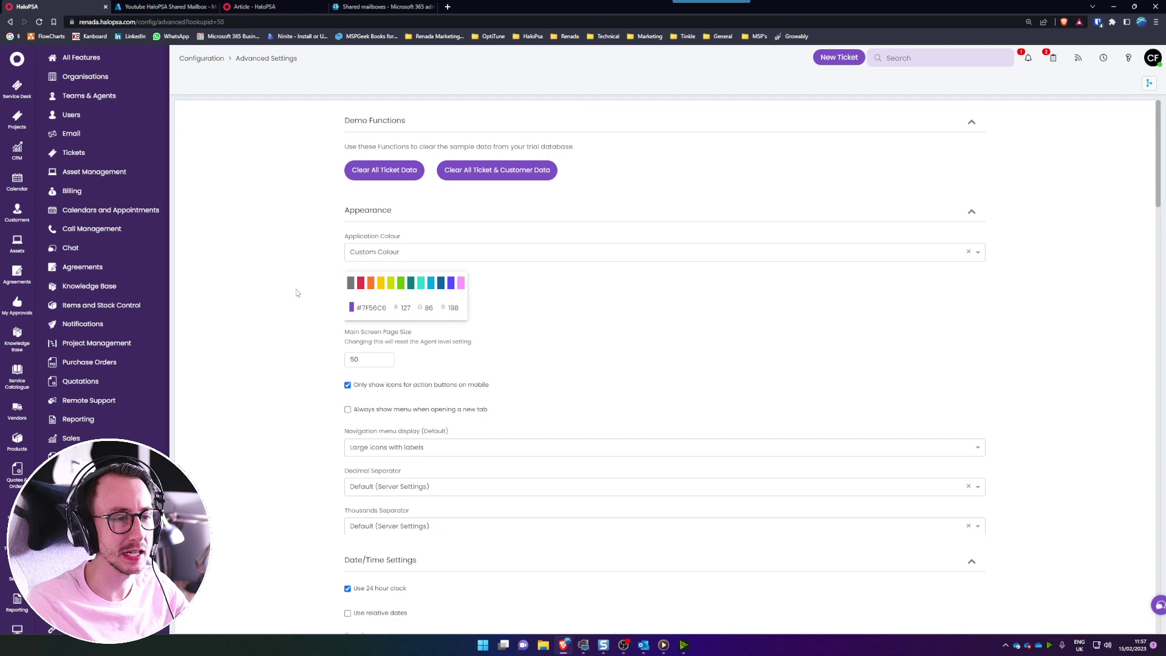
click(87, 138)
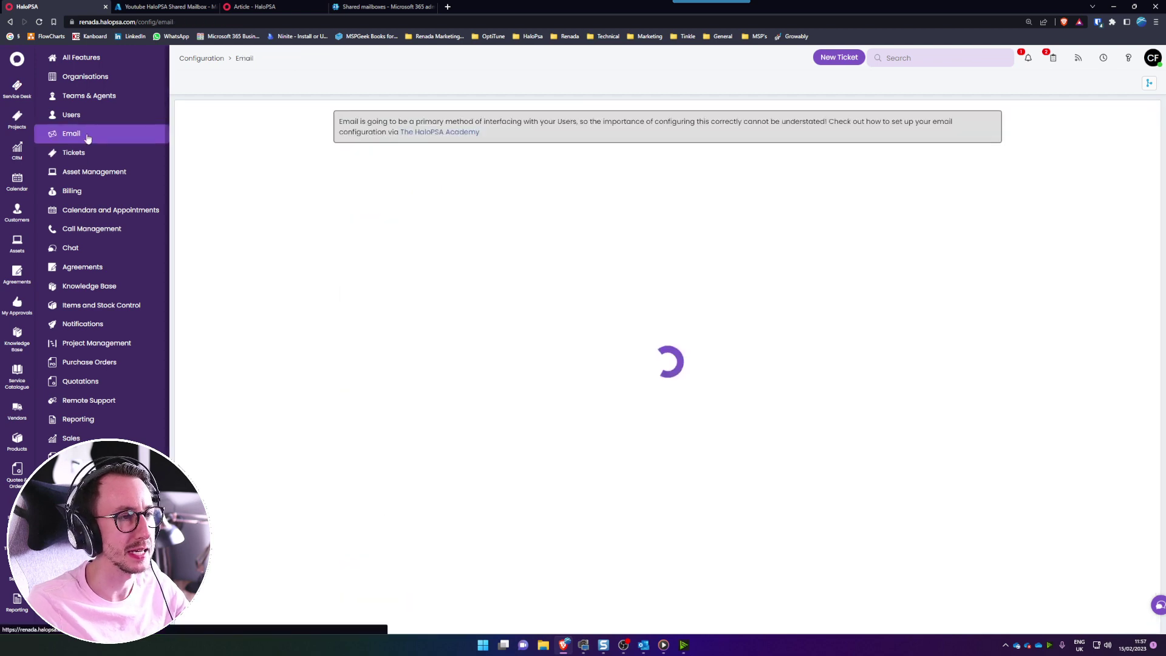
scroll(267, 337, down, 3)
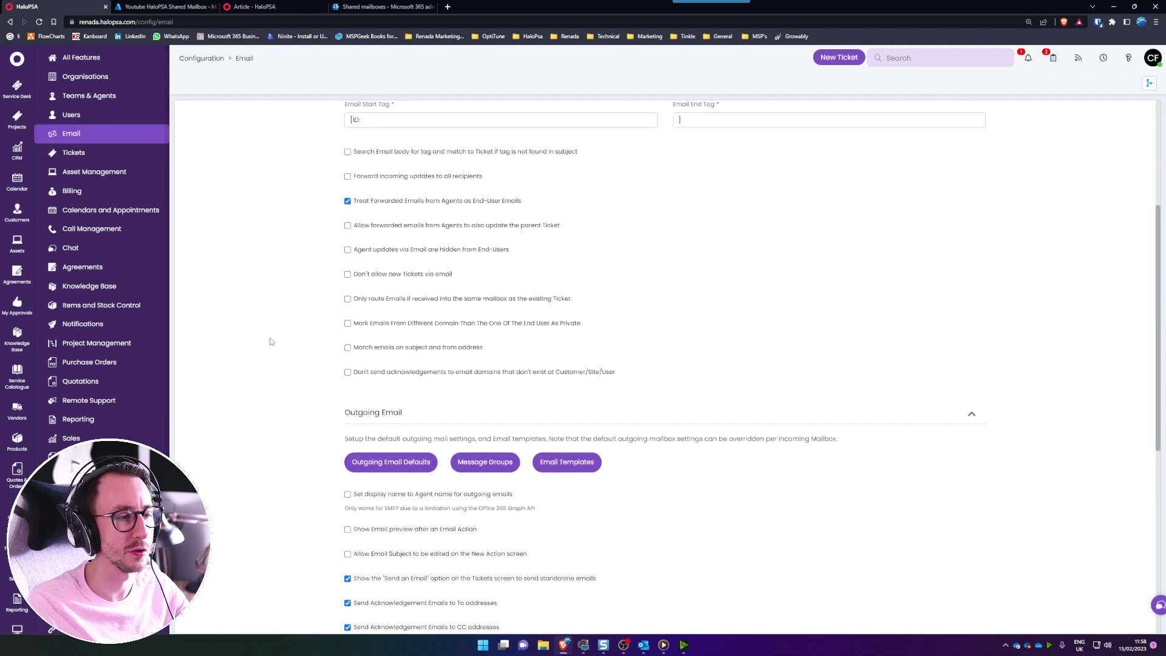
click(389, 463)
click(599, 171)
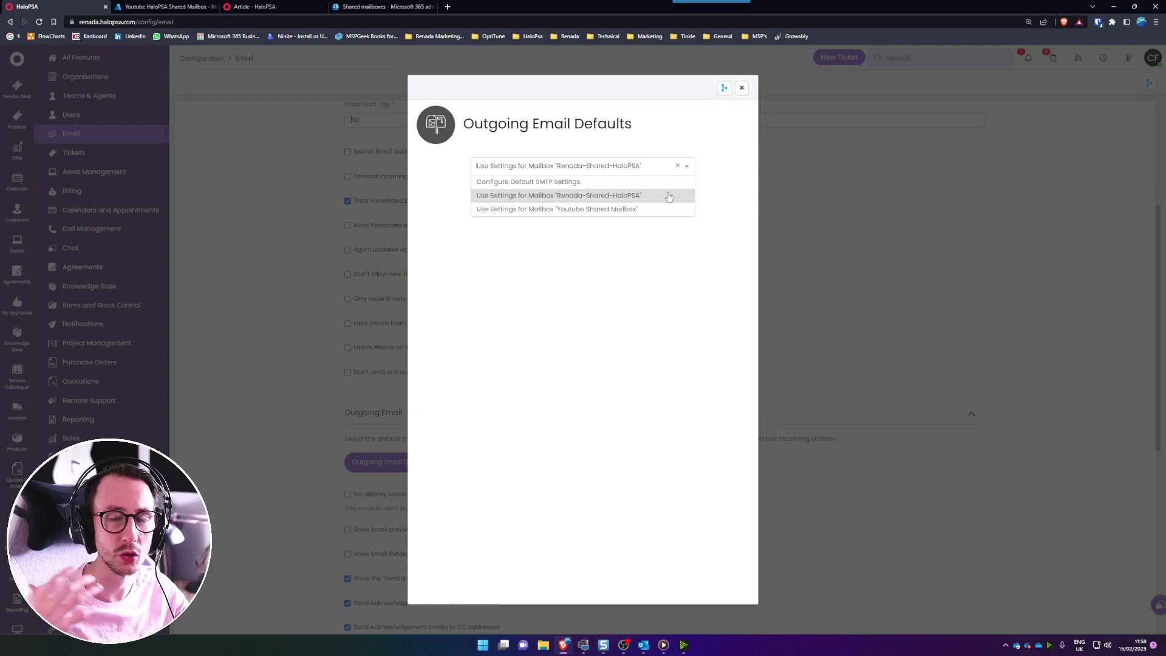
click(739, 94)
scroll(795, 319, up, 5)
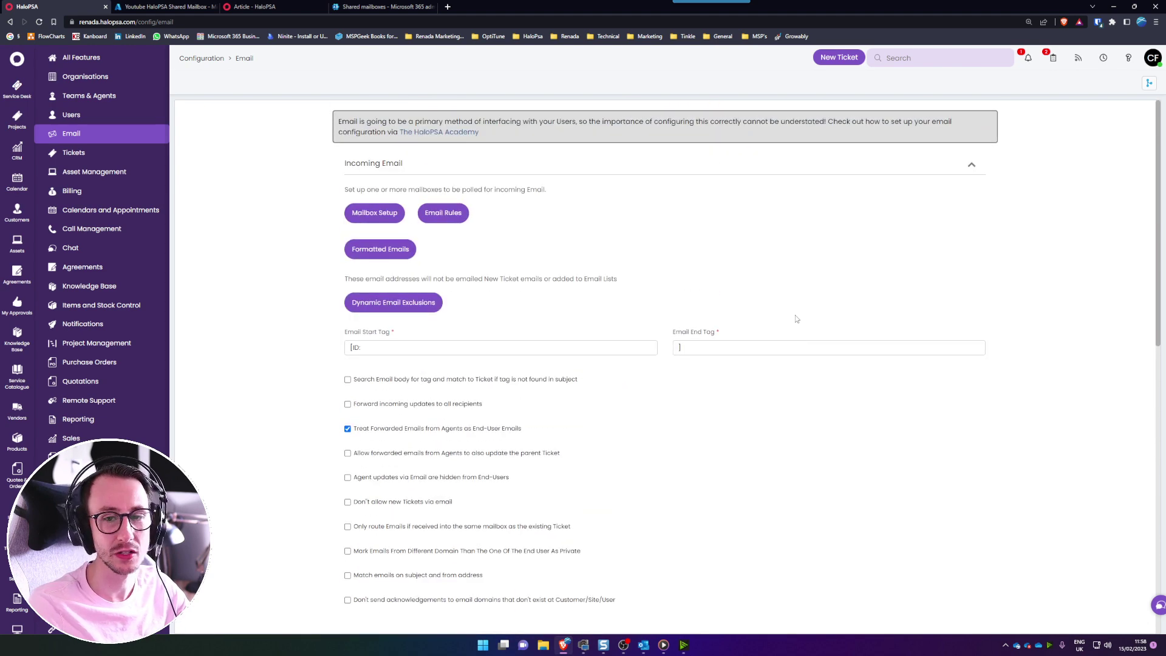